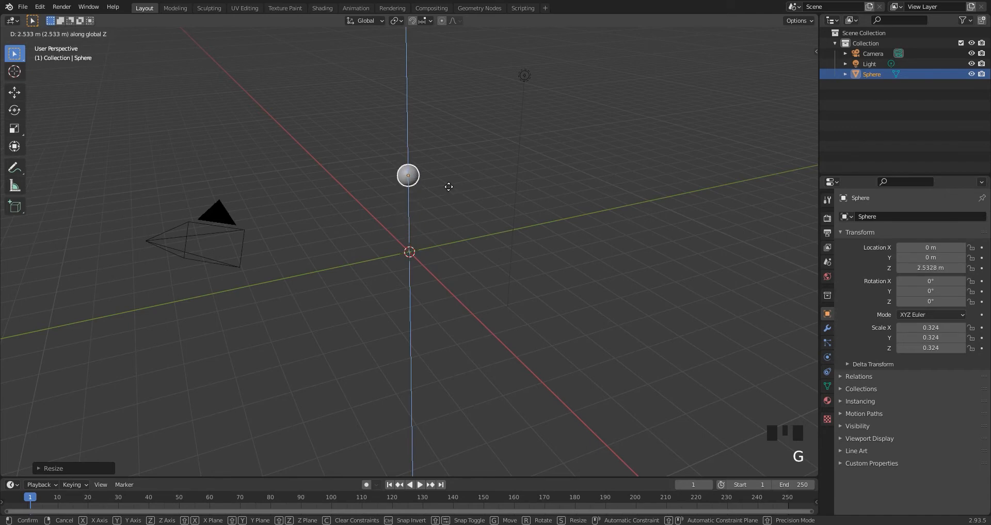
Place the sphere about 2.5 m up the Z axis, and add a plane raised to about 2.9 m and scaled to about 1.75.
left_click(449, 184)
key("shift+a")
left_click(457, 222)
key("g")
key("z")
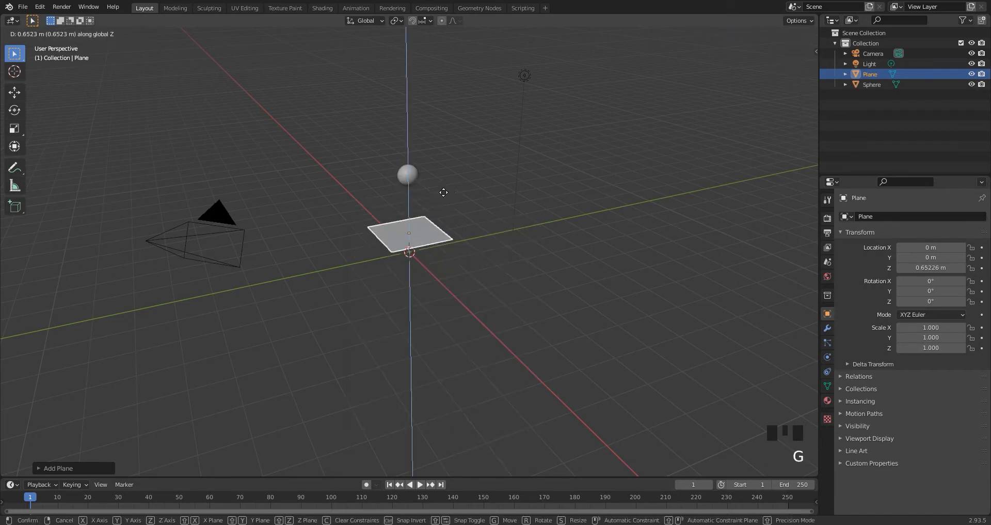
left_click(441, 135)
key("s")
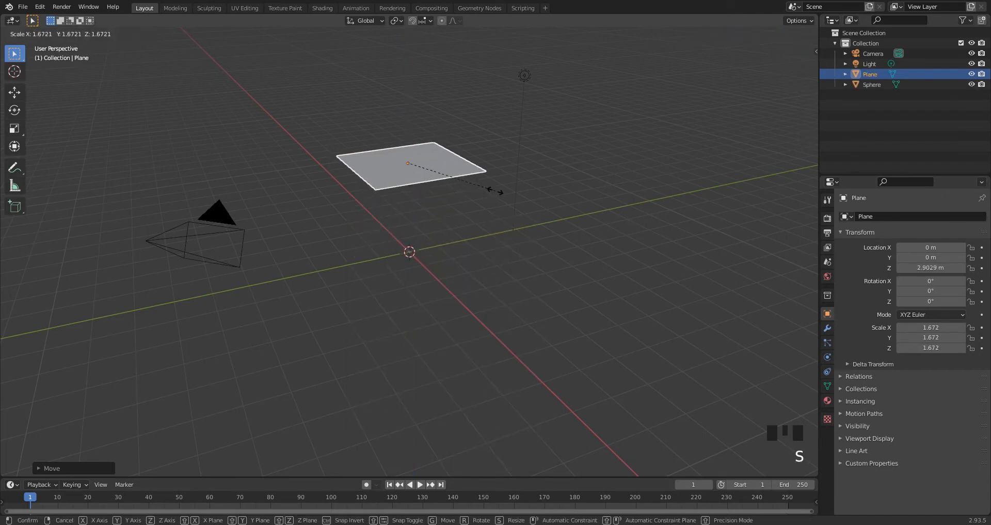
left_click(476, 218)
Add a Collision modifier to the sphere.
mouse_move(476, 218)
middle_mouse_down()
mouse_move(468, 200)
mouse_move(476, 209)
middle_mouse_up()
left_click(407, 173)
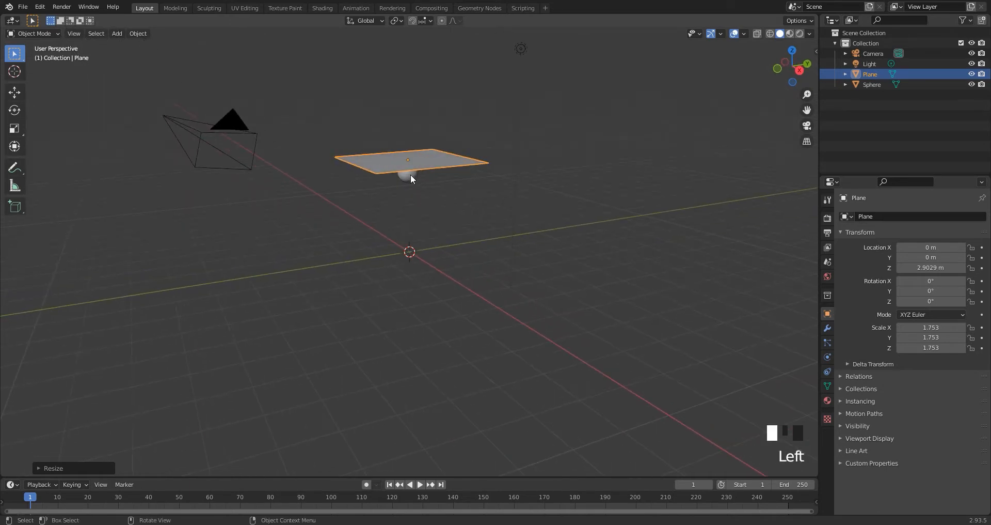
left_click(828, 328)
left_click(947, 217)
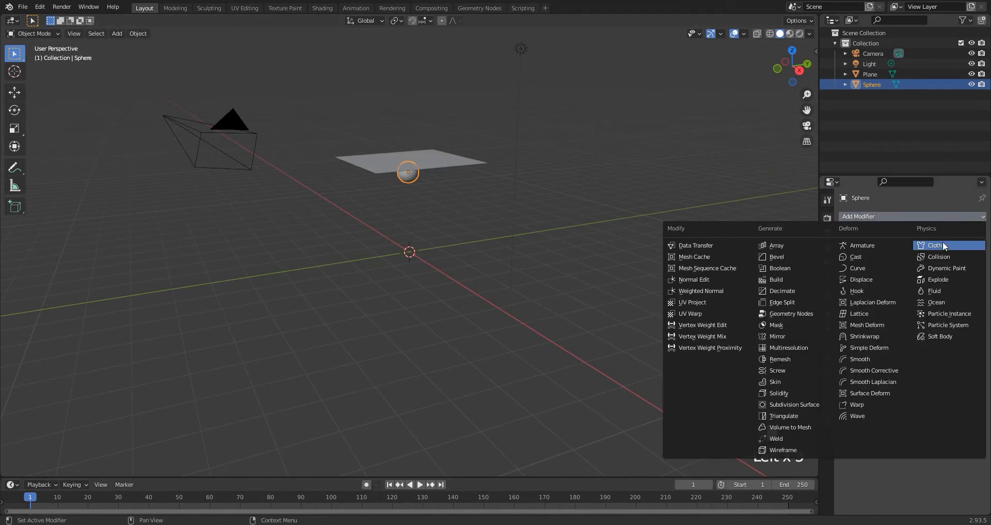
left_click(940, 255)
Select the plane above the sphere and add a Cloth modifier to it.
left_click(435, 150)
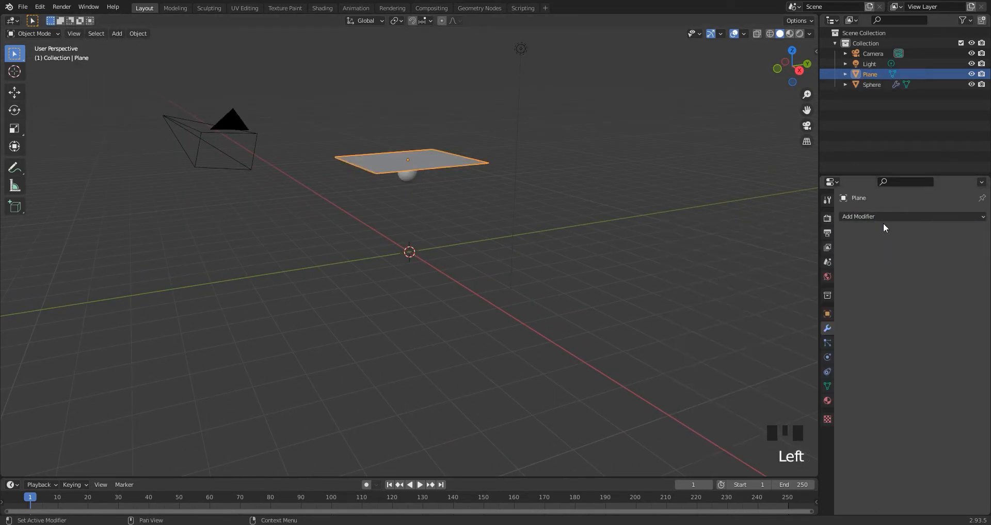
left_click(900, 218)
left_click(932, 245)
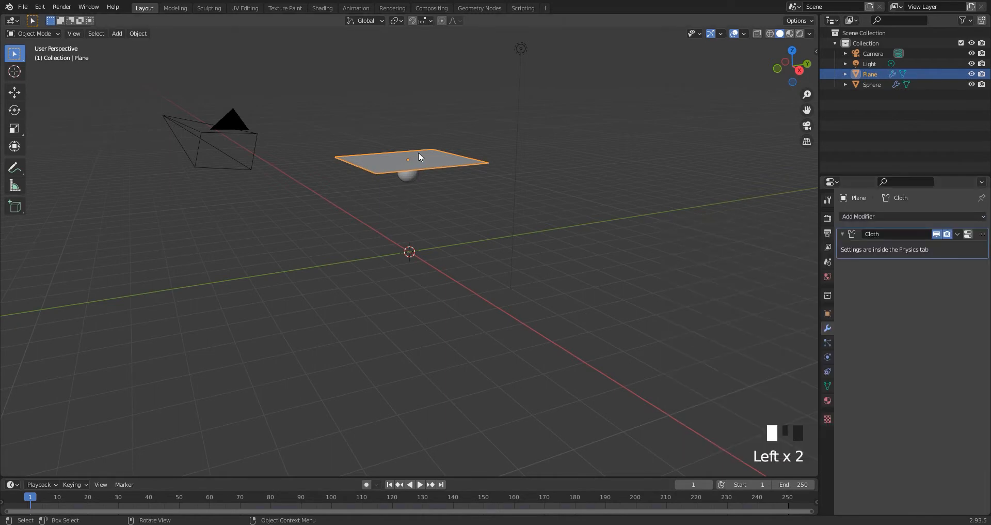
Subdivide the plane's mesh in Edit Mode, adjust the number of cuts and return to Object Mode.
middle_click_drag(418, 152, 413, 236, "shift")
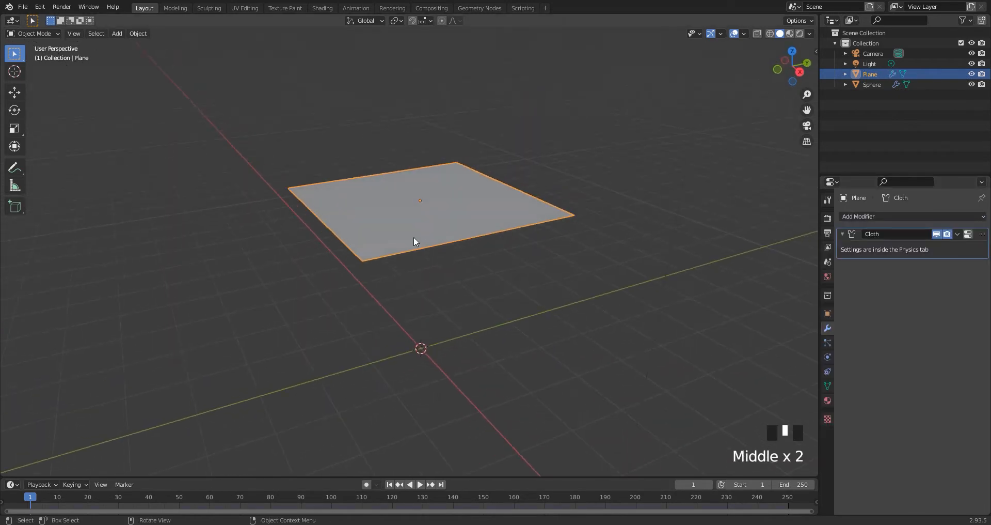
key("Tab")
right_click(406, 222)
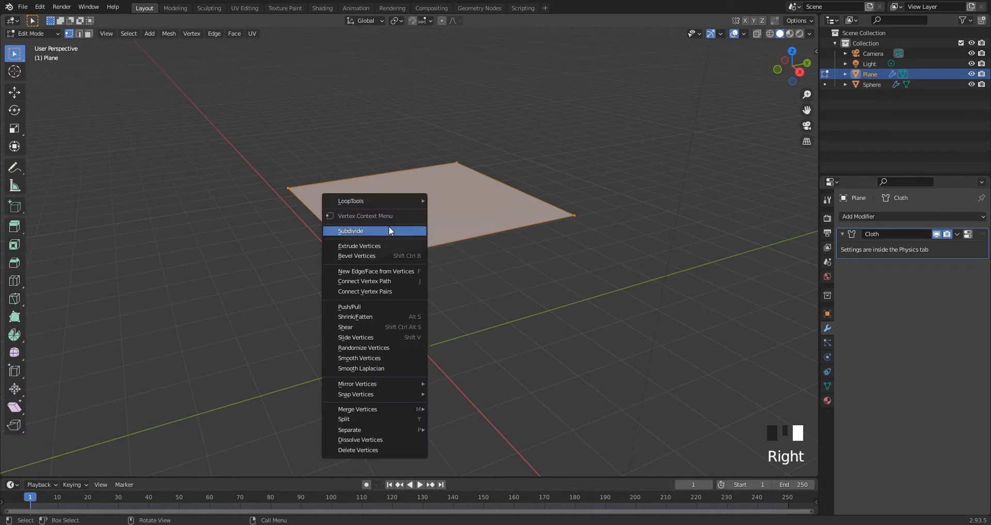
left_click(406, 228)
left_click(52, 468)
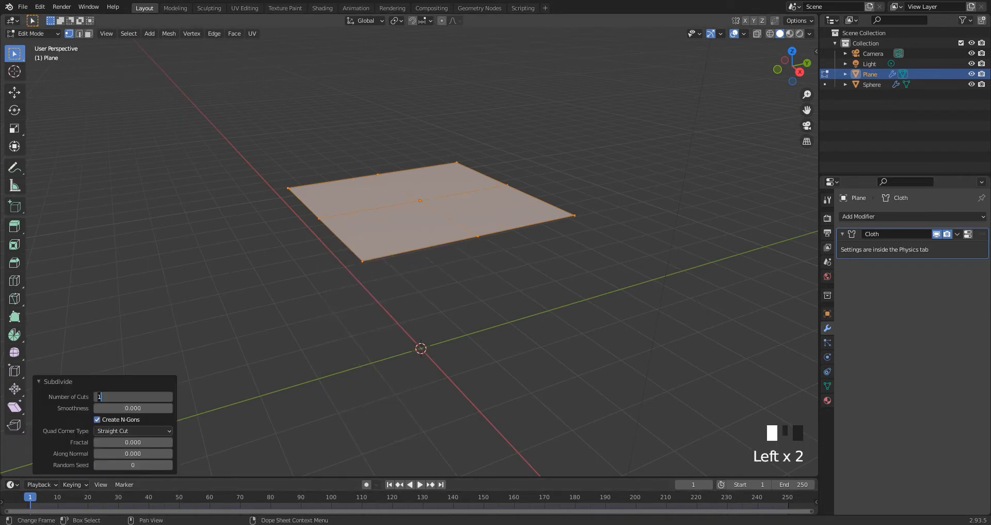
key("Tab")
left_click(226, 317)
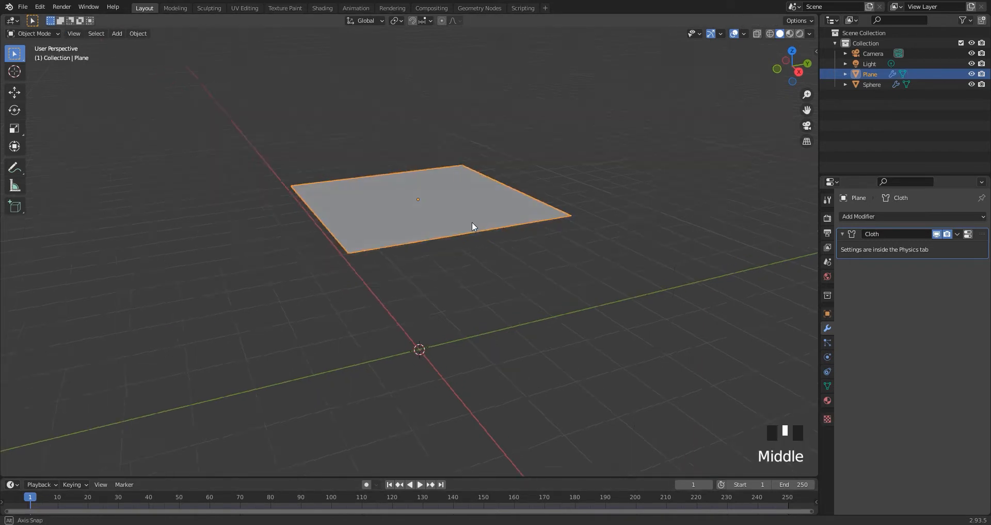
Play the cloth simulation, inspect how the plane drapes over the sphere and return to the first frame.
middle_click_drag(472, 221, 459, 213)
key("space")
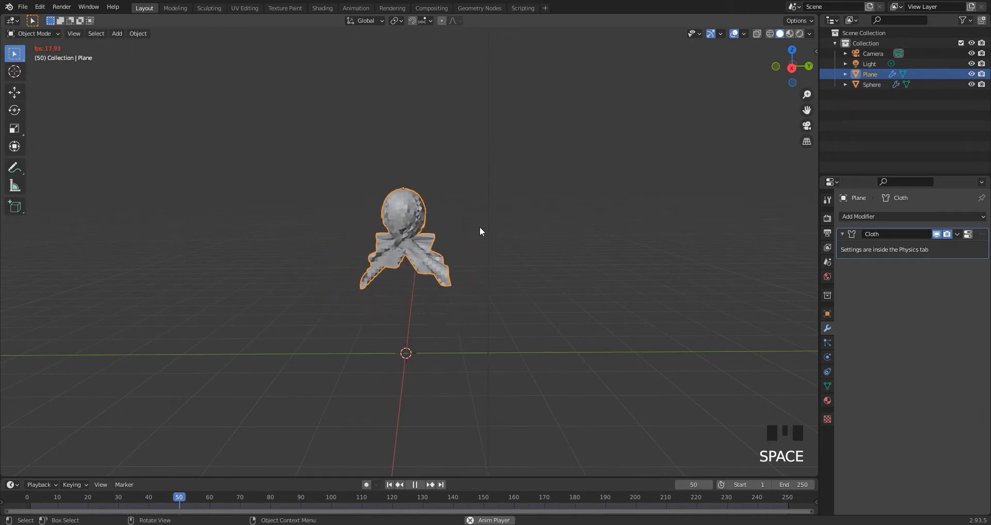
key("space")
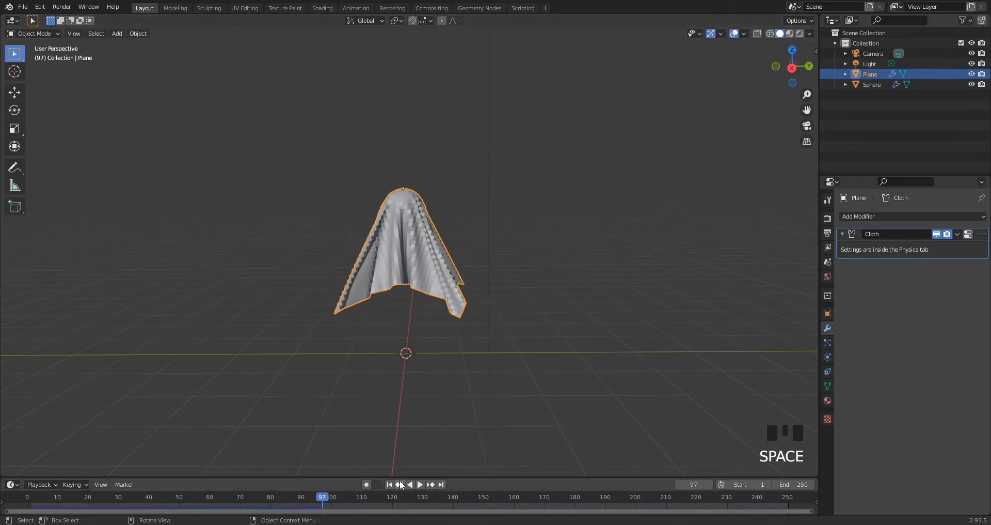
middle_click_drag(510, 286, 417, 327)
left_click(389, 484)
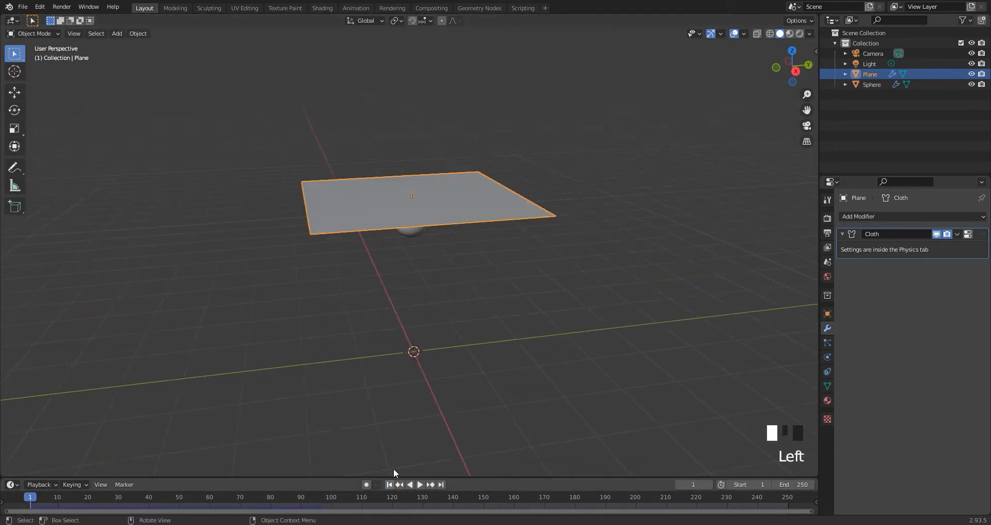
Scale the sphere down by a factor of about 0.72 and replay the cloth simulation to frame 90.
left_click(416, 237)
middle_click_drag(416, 237, 495, 255)
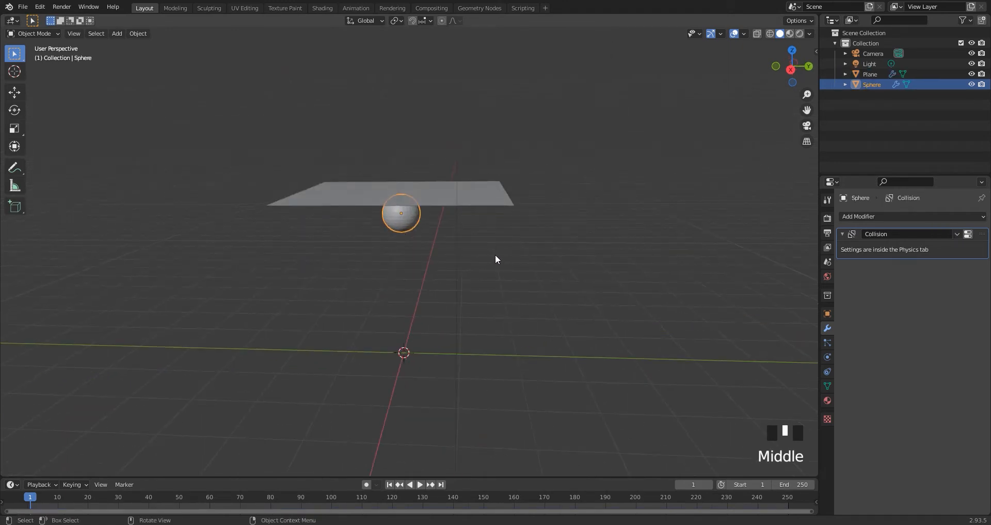
key("s")
left_click(466, 247)
key("space")
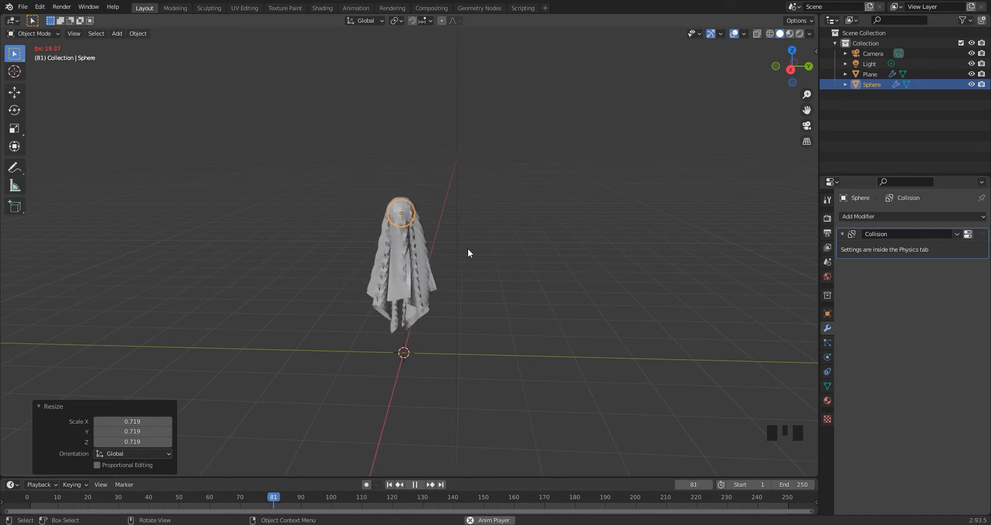
key("space")
Enable Self Collisions in the plane's cloth physics settings.
left_click(827, 357)
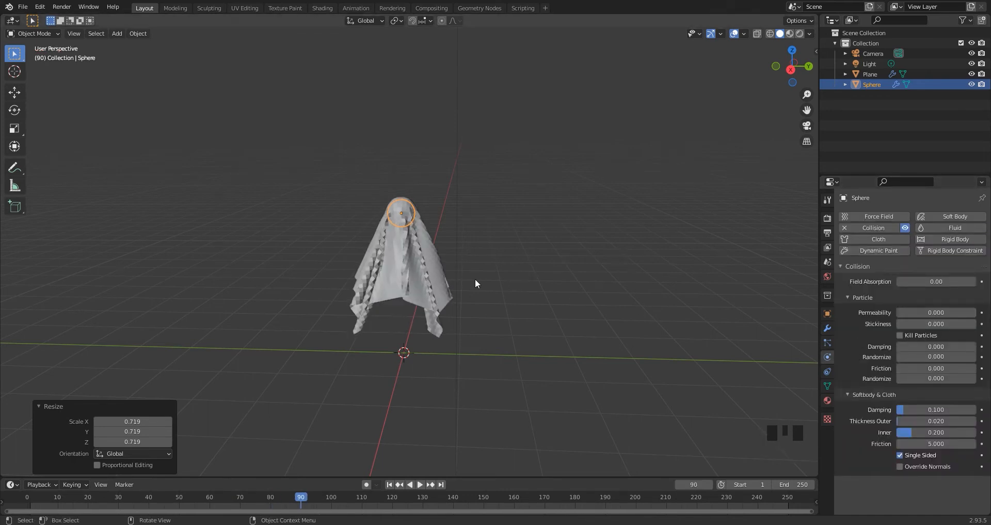
left_click(433, 279)
scroll(855, 354, "down", 17)
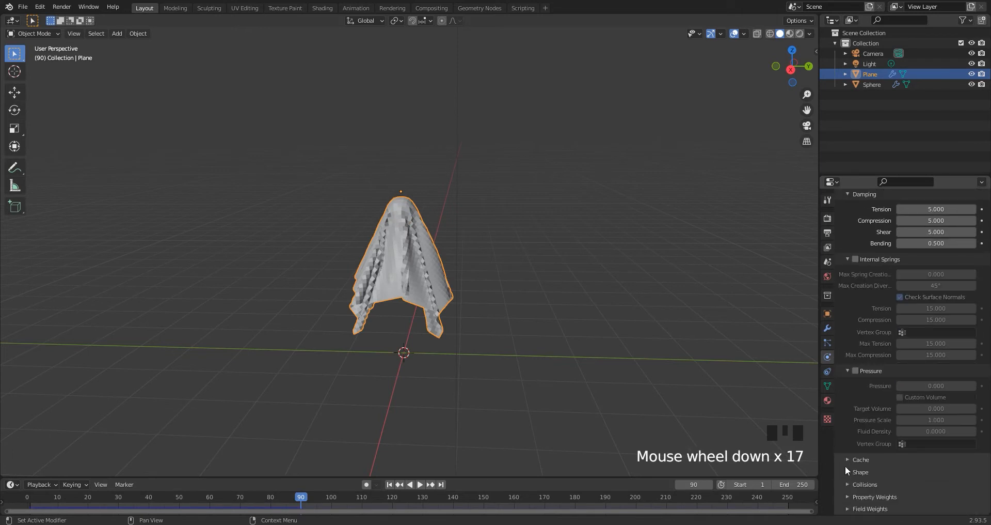
left_click(847, 484)
scroll(885, 438, "down", 8)
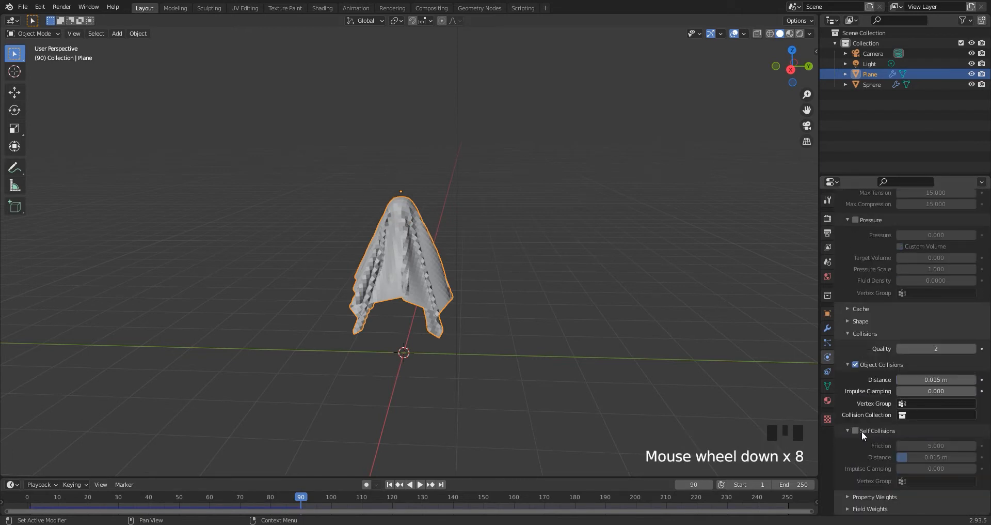
left_click(863, 430)
Replay the cloth simulation from the first frame and stop it at frame 79.
left_click(390, 485)
key("space")
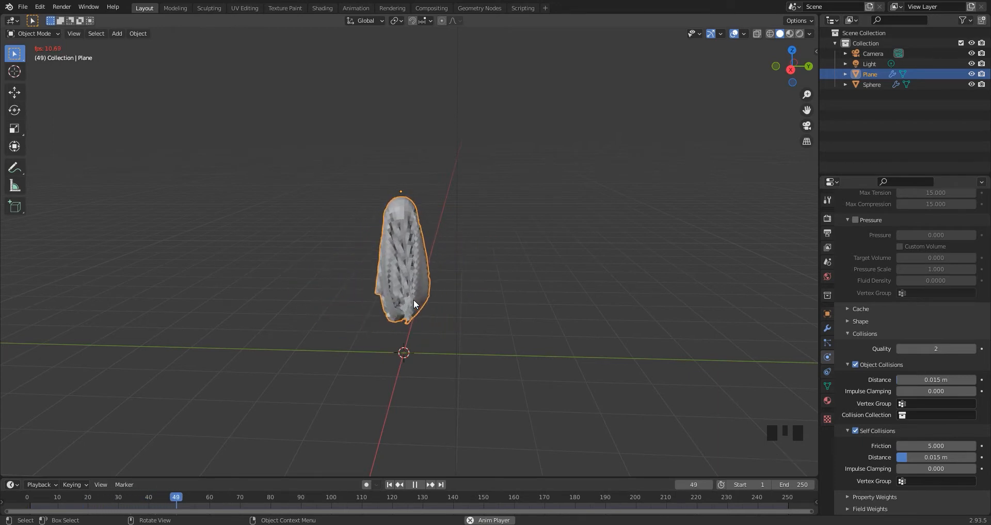
key("space")
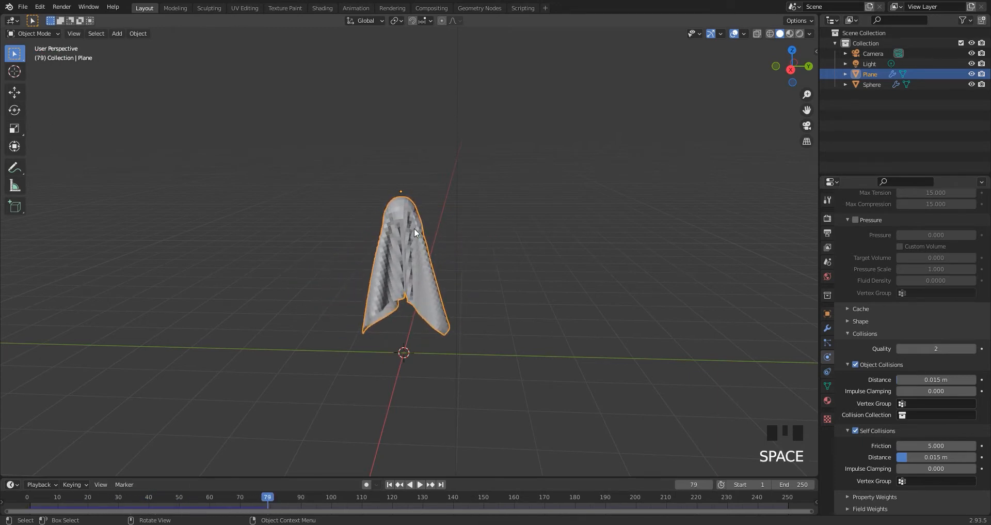
Delete the sphere from underneath the draped cloth.
middle_click_drag(414, 227, 426, 282)
left_click(407, 221)
left_click(407, 221)
key("Delete")
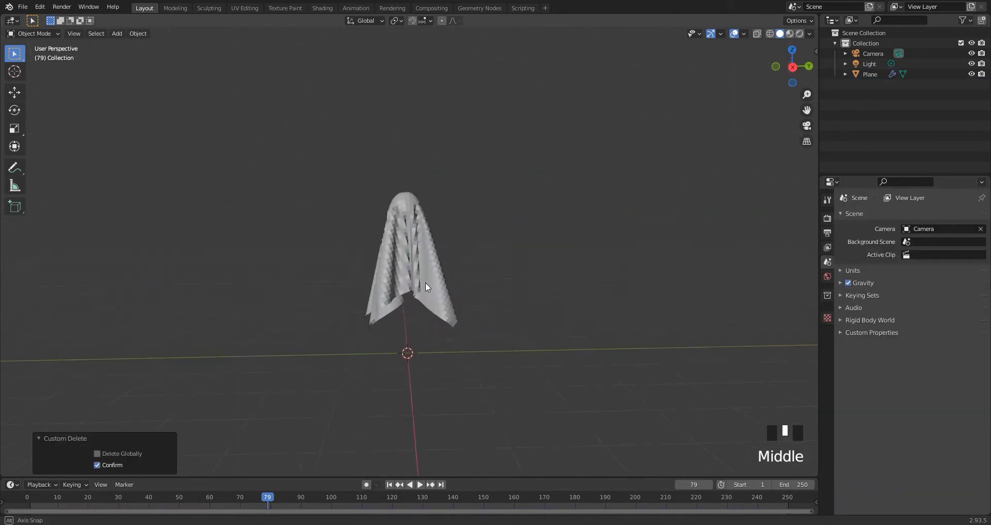
Apply the Cloth modifier on the draped plane and shade it smooth.
left_click(408, 235)
left_click(828, 328)
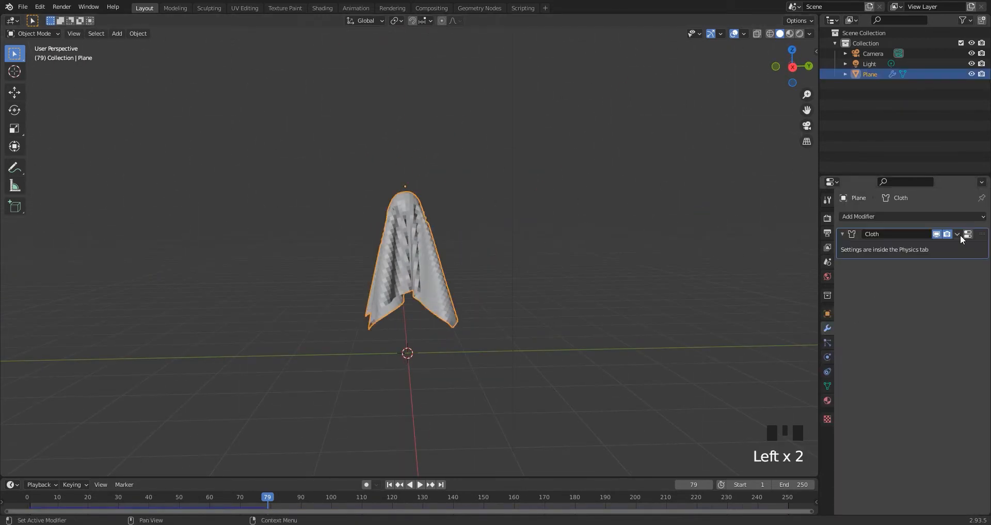
left_click_drag(960, 235, 924, 241)
right_click(426, 237)
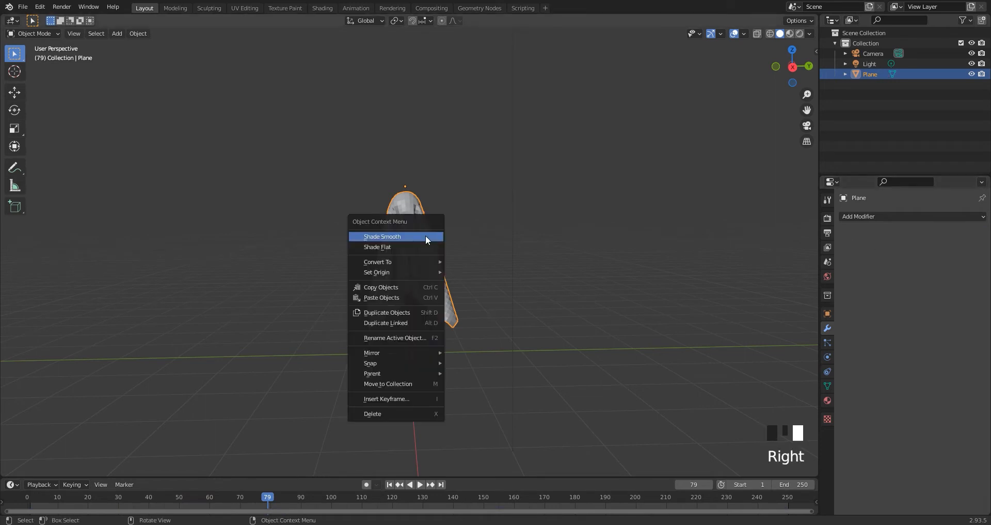
left_click(426, 236)
Switch to the Shading workspace with rendered viewport shading and create a new material for the draped cloth.
middle_click_drag(430, 245, 439, 251)
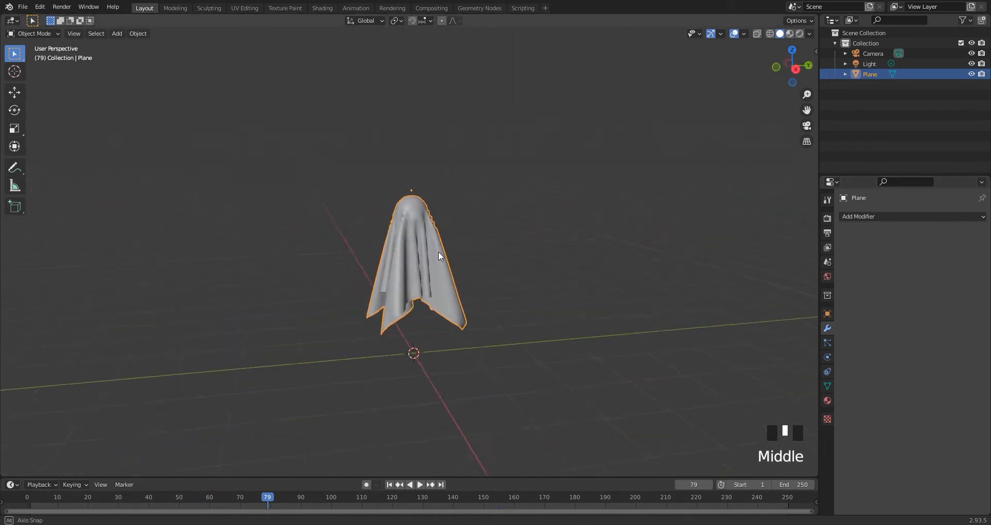
scroll(419, 252, "up", 2)
scroll(419, 253, "up", 2)
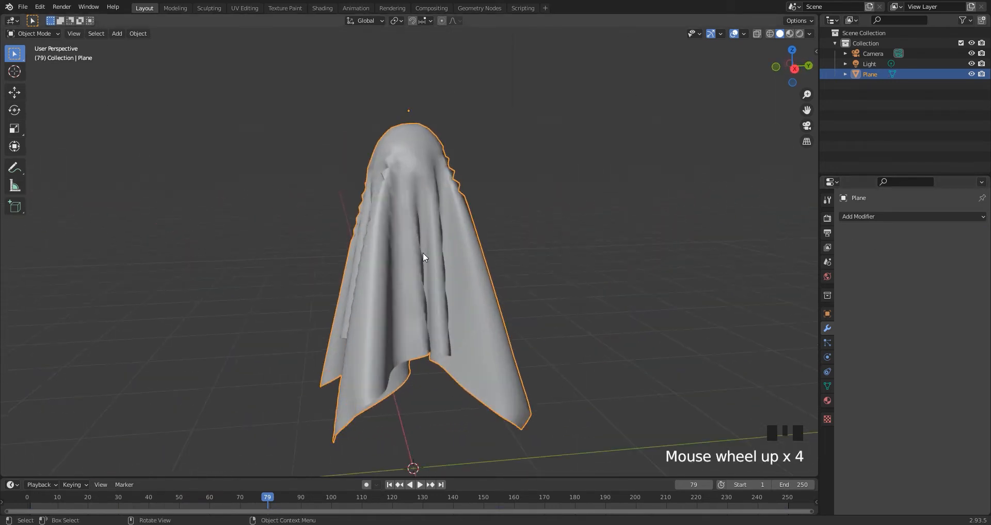
left_click(322, 7)
left_click(800, 33)
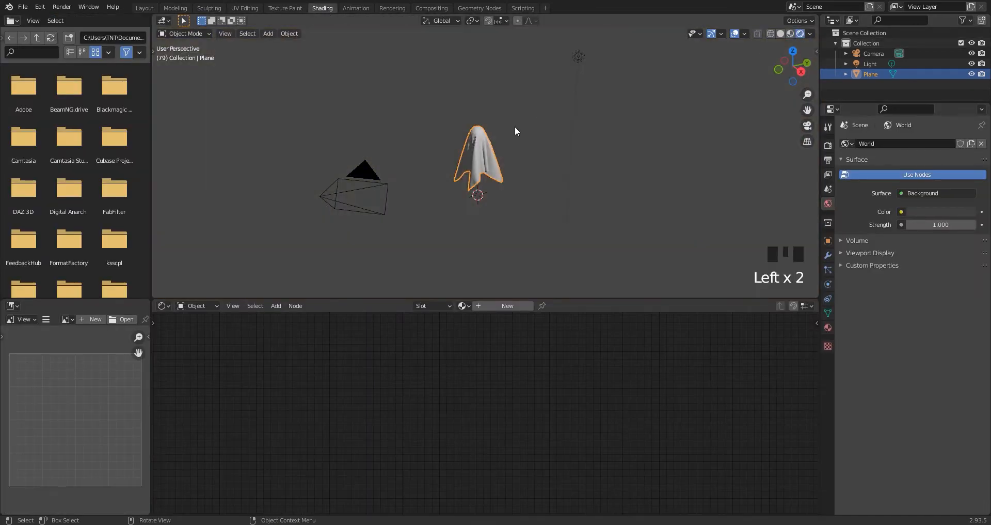
scroll(498, 142, "up", 5)
middle_click_drag(498, 141, 501, 274)
left_click(497, 305)
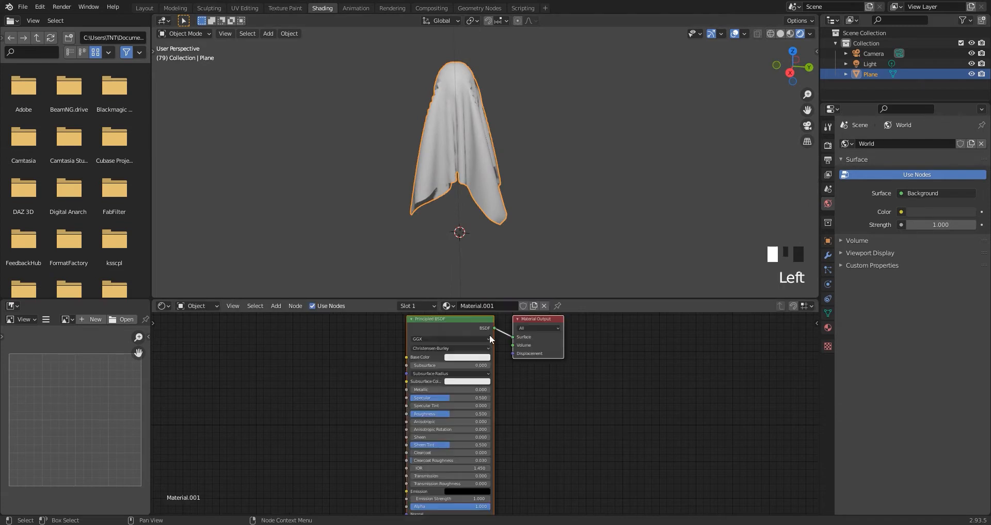
Connect an Image Texture to the material's Base Color and position its node beside the Principled BSDF.
left_click(454, 326)
left_click(828, 327)
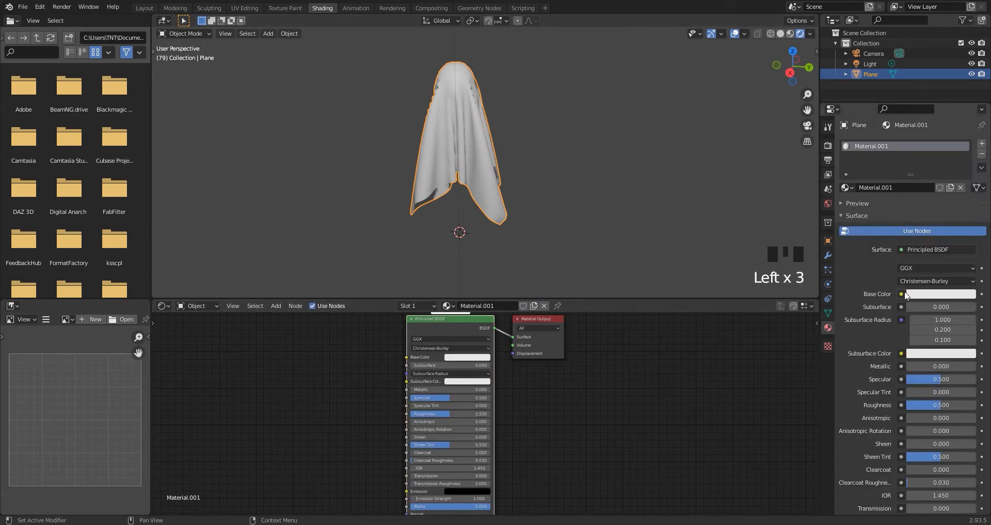
left_click(901, 293)
left_click(695, 362)
middle_click_drag(339, 392, 432, 379)
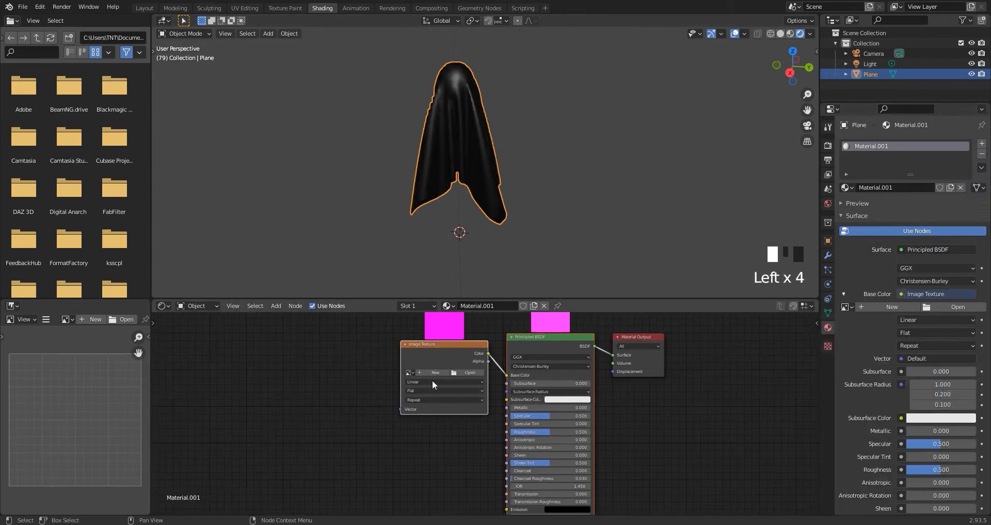
Create a new blank image in the Image Texture node with a white fill colour.
left_click(432, 371)
left_click(447, 424)
left_click_drag(511, 315, 511, 277)
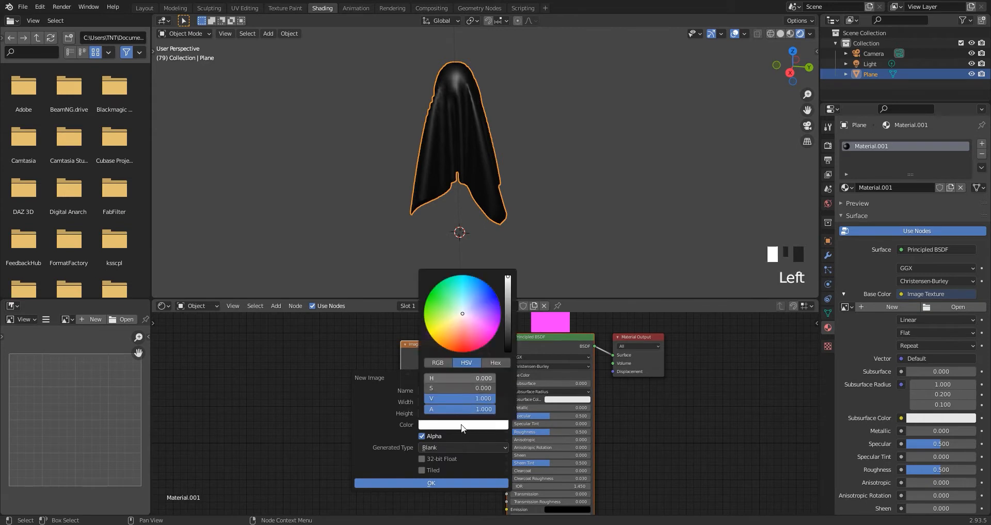
left_click(426, 483)
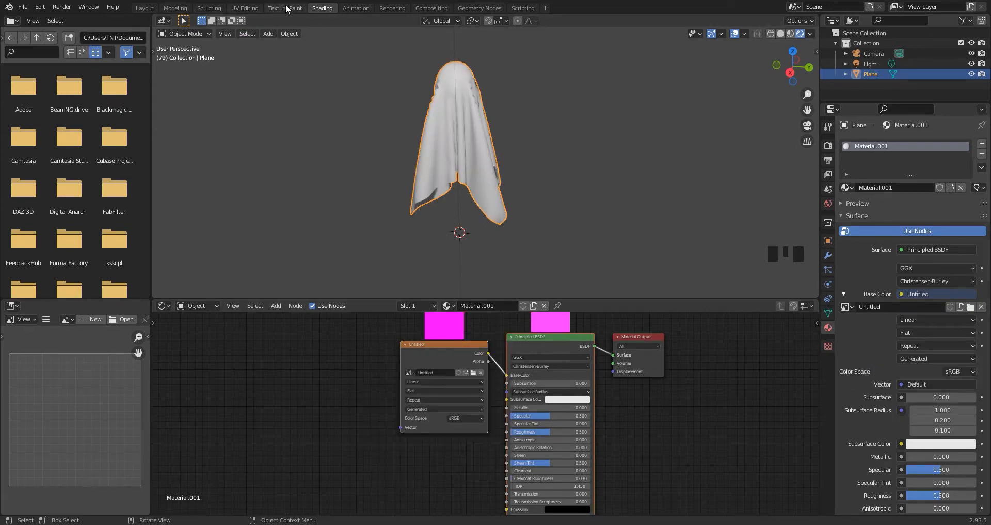
Switch to the Texture Paint workspace and frame a close view of the ghost's head for painting.
left_click(287, 9)
scroll(588, 242, "down", 1)
scroll(584, 217, "up", 5)
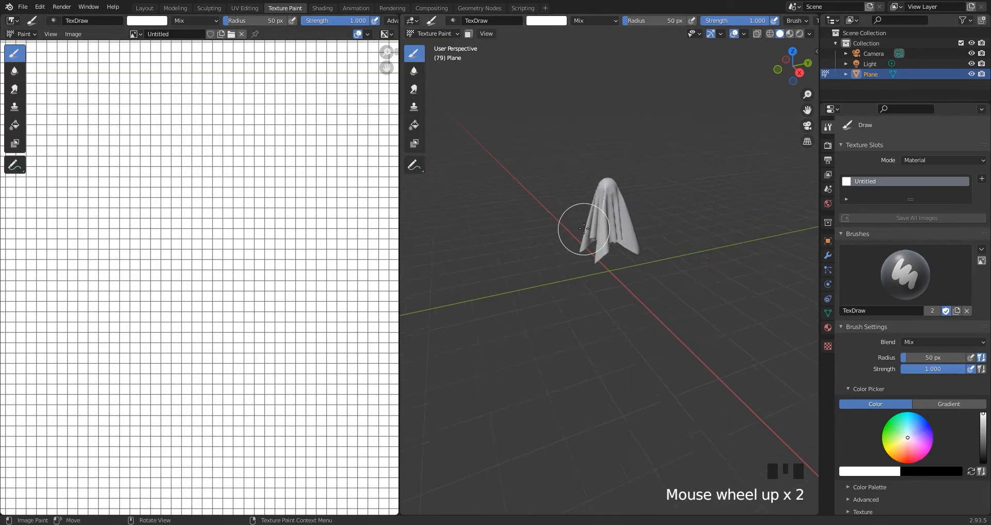
middle_click_drag(599, 155, 645, 191, "shift")
scroll(628, 279, "up", 4)
middle_click_drag(645, 191, 568, 245, "shift")
middle_click_drag(568, 246, 600, 269)
middle_click_drag(600, 269, 630, 258, "shift")
scroll(626, 276, "up", 1)
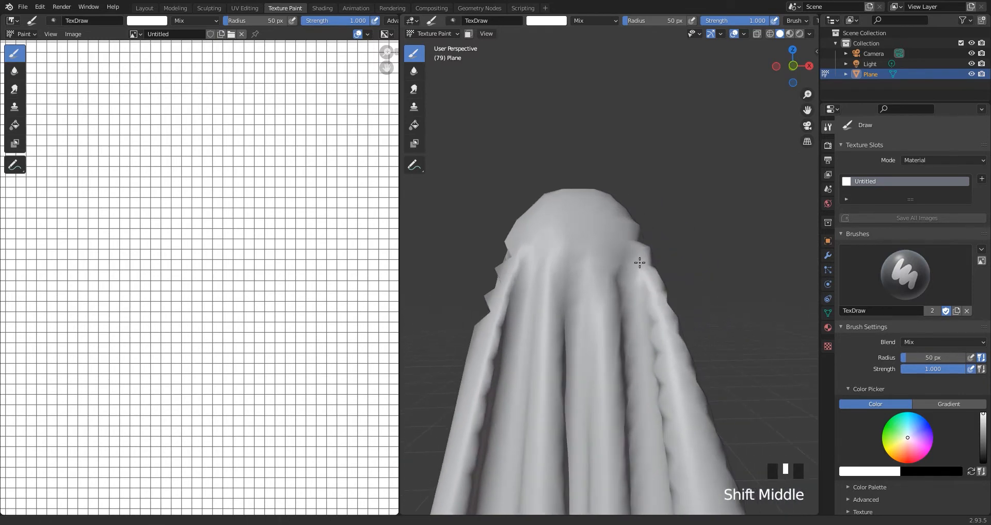
Reduce the paint brush radius to 21 px and swap the paint colour to black.
key("f")
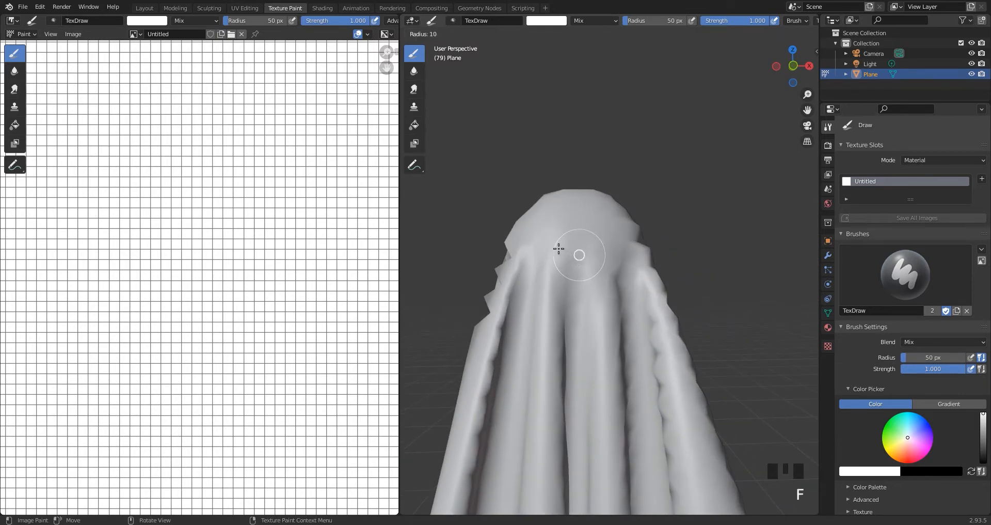
left_click(565, 249)
key("x")
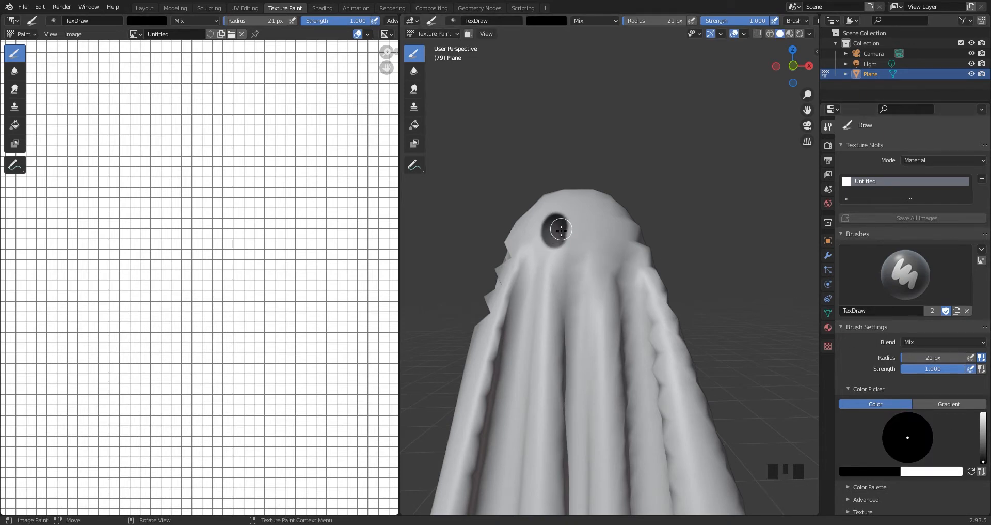
Paint two black oval eyes on the ghost's head, plus a wavy mouth below them with a 13 px brush.
left_click_drag(558, 236, 558, 235)
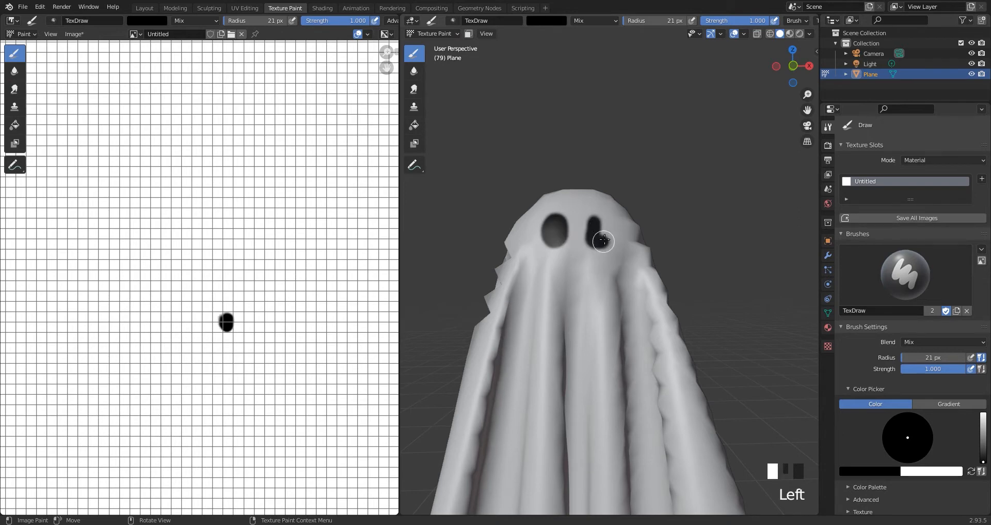
key("f")
left_click(570, 275)
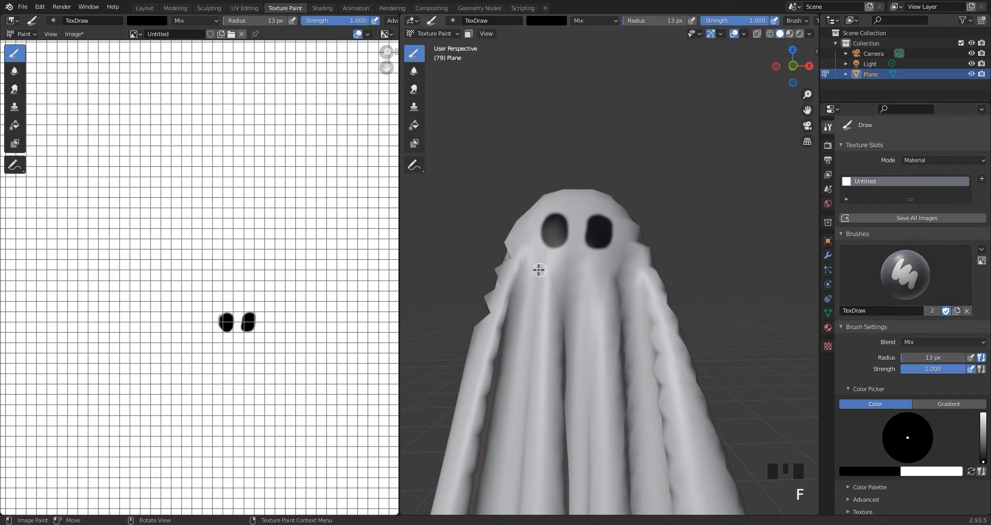
left_click_drag(609, 278, 632, 274)
Add forked ends and small stitch marks to the mouth in the texture image with a 6 px brush.
scroll(225, 355, "up", 5)
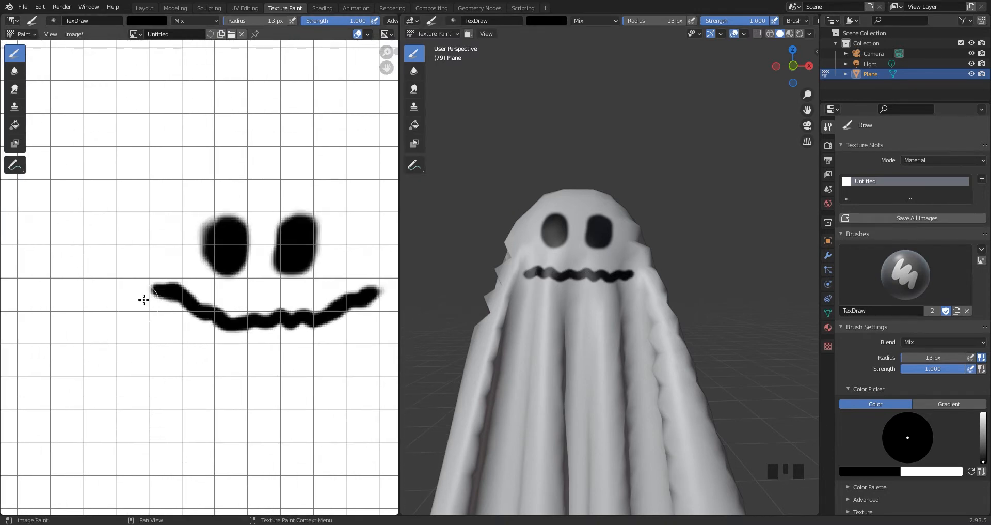
key("f")
left_click(150, 279)
left_click_drag(150, 270, 144, 301)
left_click_drag(378, 279, 386, 302)
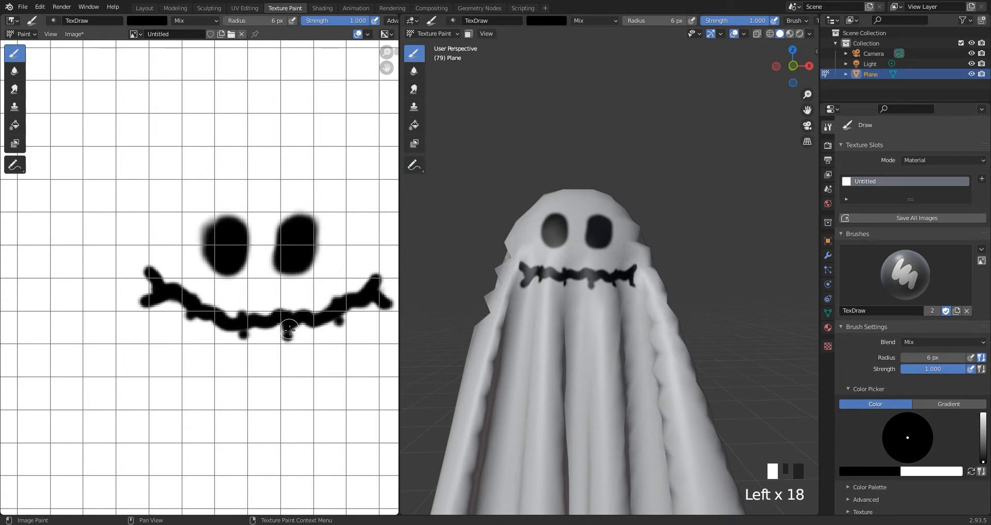
Swap the paint colour to white and dab a pupil into each black eye with a 28 px brush.
key("x")
scroll(465, 233, "up", 2)
key("f")
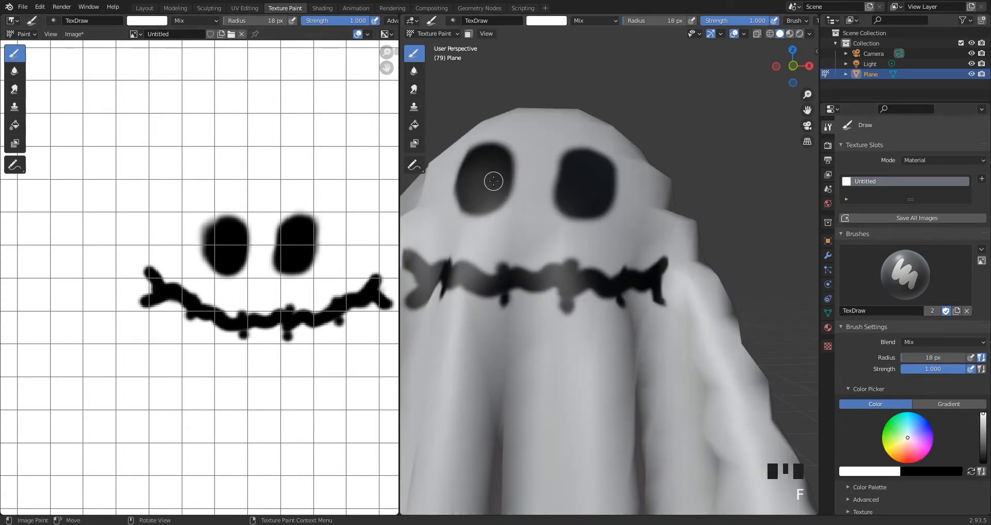
left_click(474, 186)
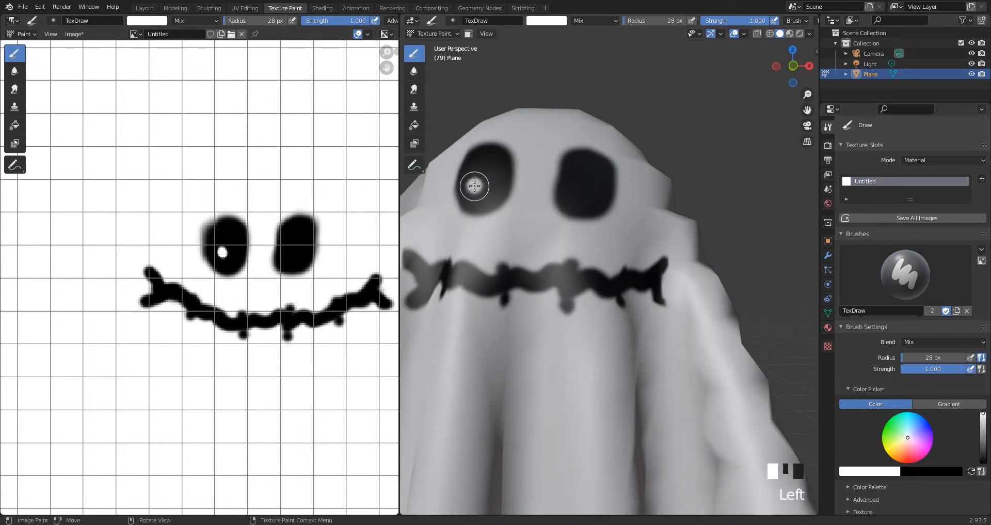
left_click(594, 172)
scroll(617, 294, "down", 3)
scroll(562, 236, "up", 3)
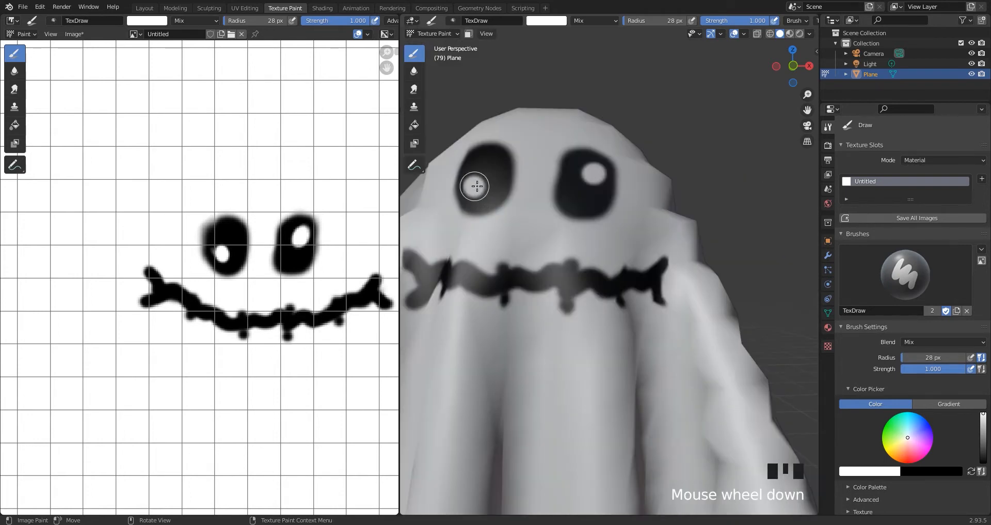
left_click(474, 186)
Switch to the Layout workspace and show the ghost's painted face in Rendered shading.
left_click(146, 9)
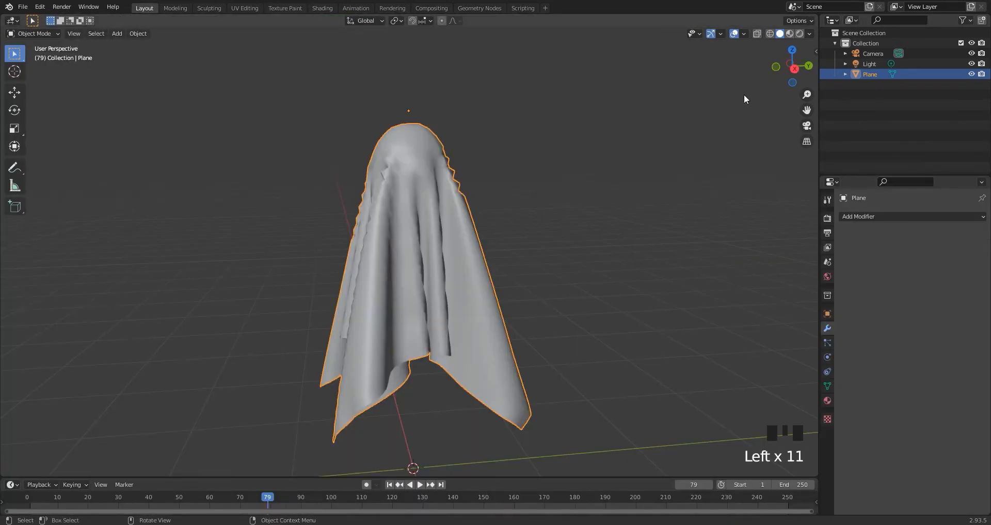
left_click(799, 33)
middle_click_drag(464, 206, 519, 203)
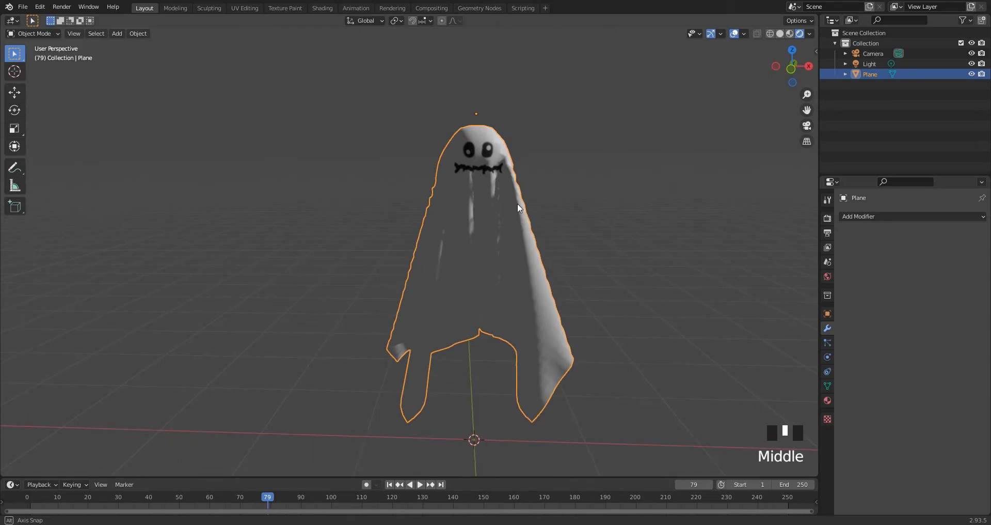
Add a cone mesh and raise it about 2.8 m along Z above the ghost.
key("shift+a")
mouse_move(506, 200)
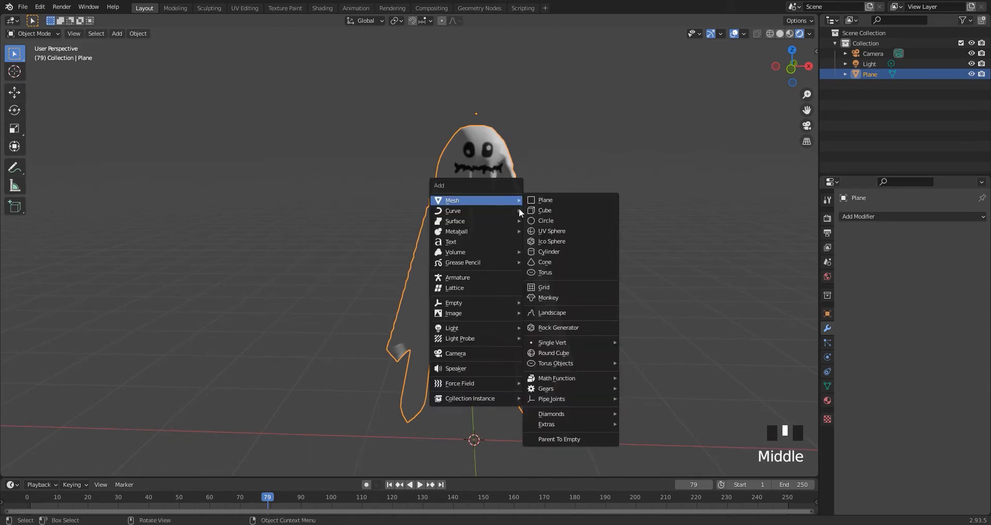
left_click(552, 258)
key("g")
key("z")
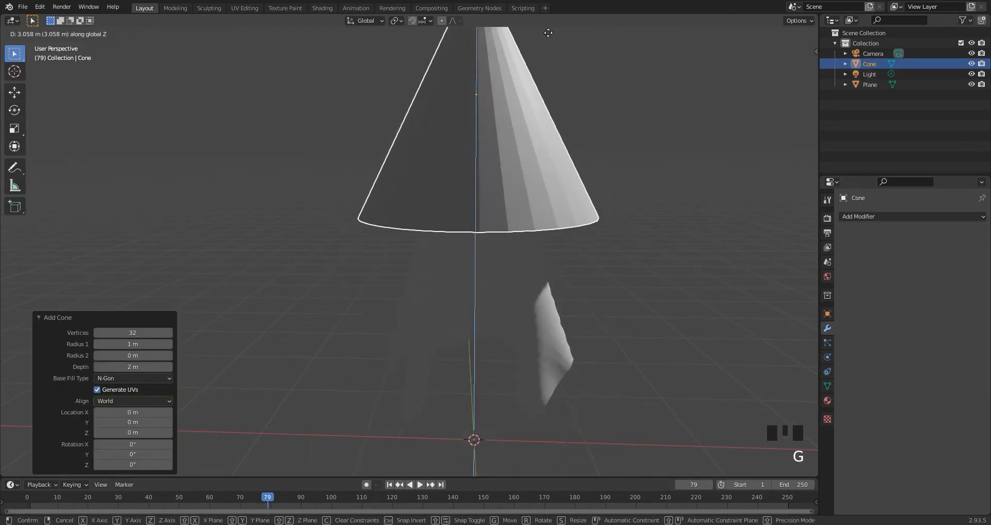
left_click(570, 80)
Scale the cone down to about half size and raise it about 0.56 m along Z above the ghost's head.
middle_click_drag(570, 80, 537, 218, "shift")
scroll(537, 219, "down", 2)
key("s")
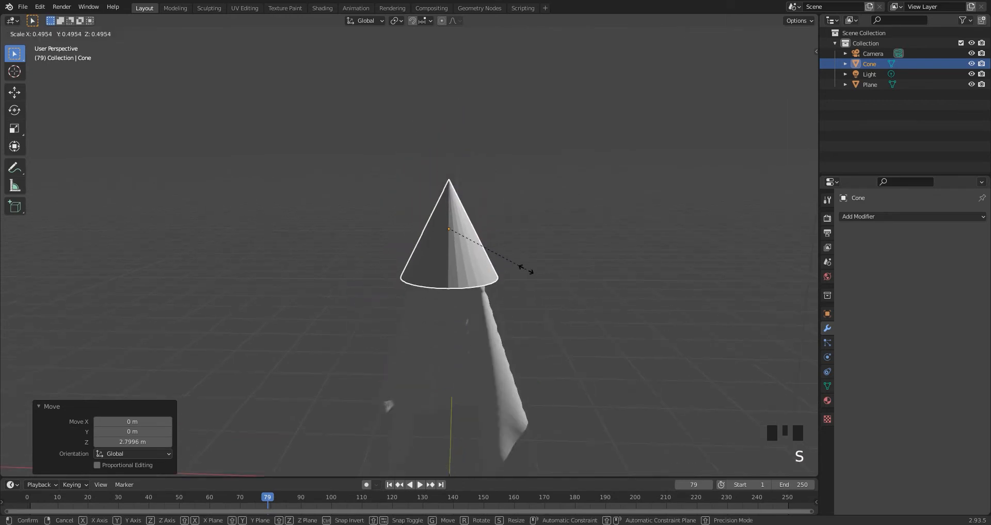
left_click(525, 268)
key("g")
key("z")
left_click(514, 213)
Bevel the cone's bottom edge loop in Edit Mode with a width of about 0.088 m.
key("ctrl+Tab")
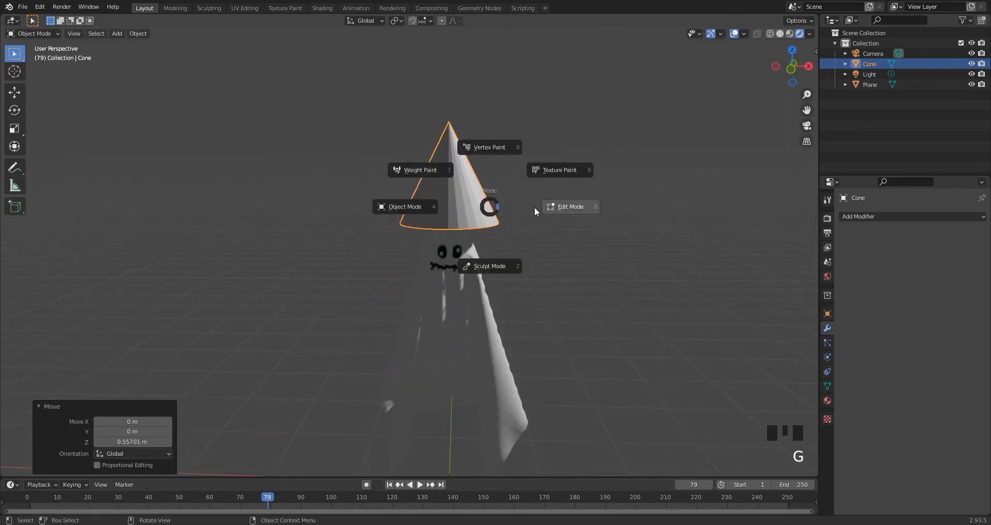
left_click(534, 207)
scroll(468, 216, "up", 2)
triple_click(467, 215)
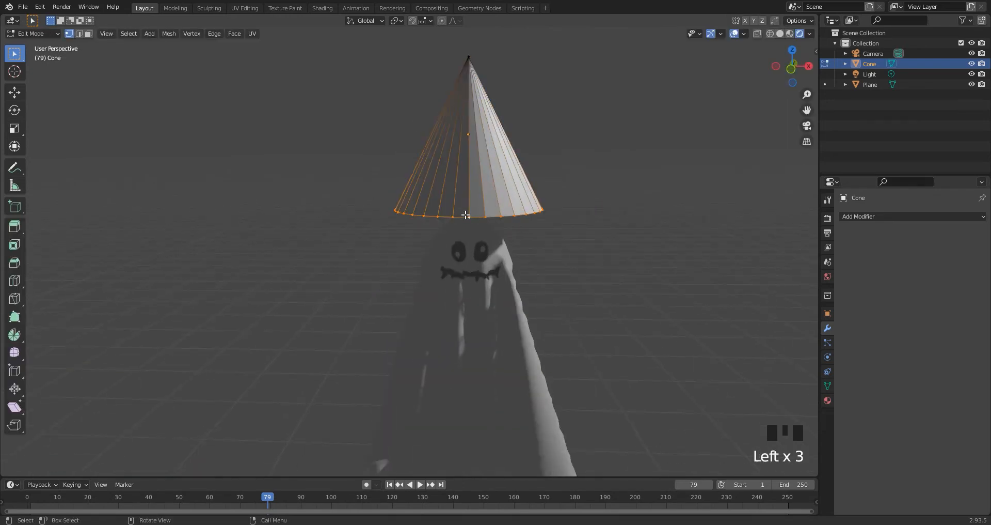
key("ctrl+b")
left_click(496, 216)
Extrude the beveled base band and scale it outward by about 1.52 to form a hat brim.
key("s")
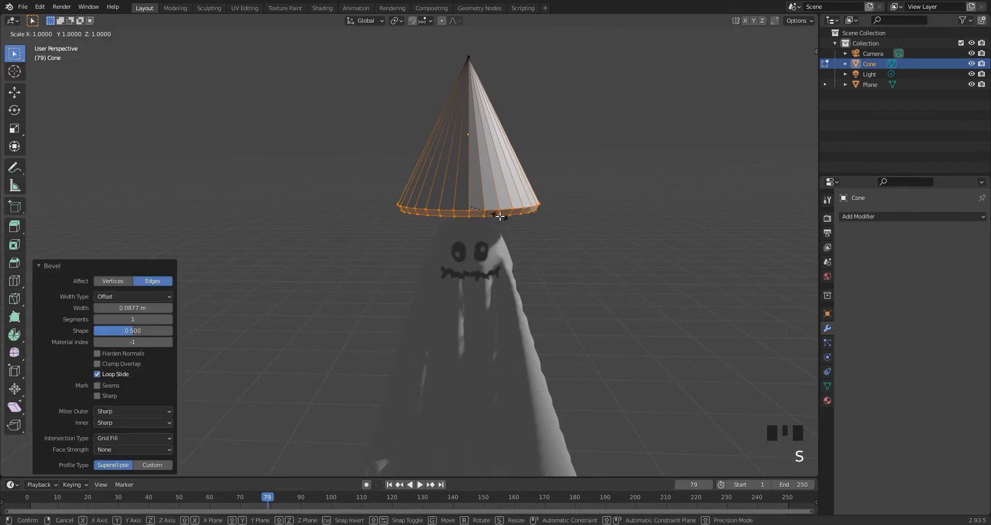
right_click(508, 219)
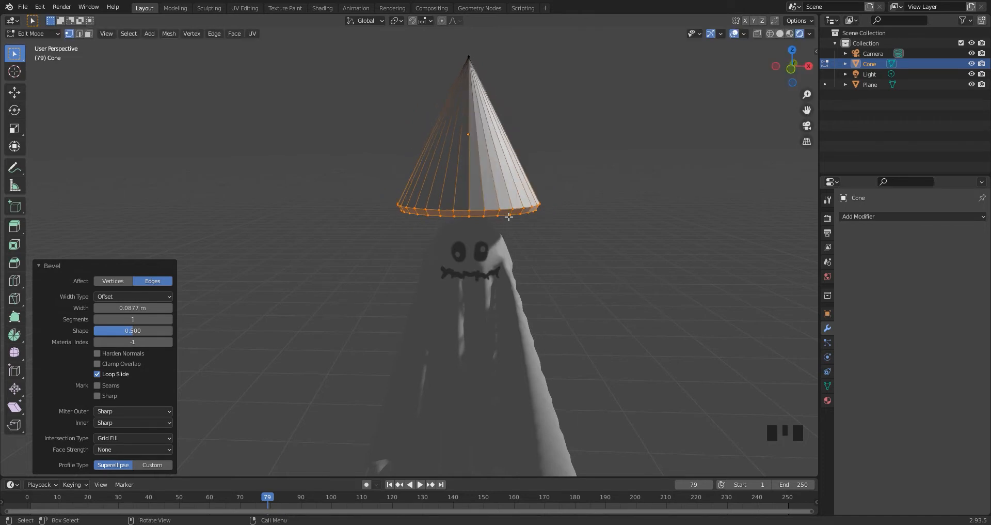
key("e")
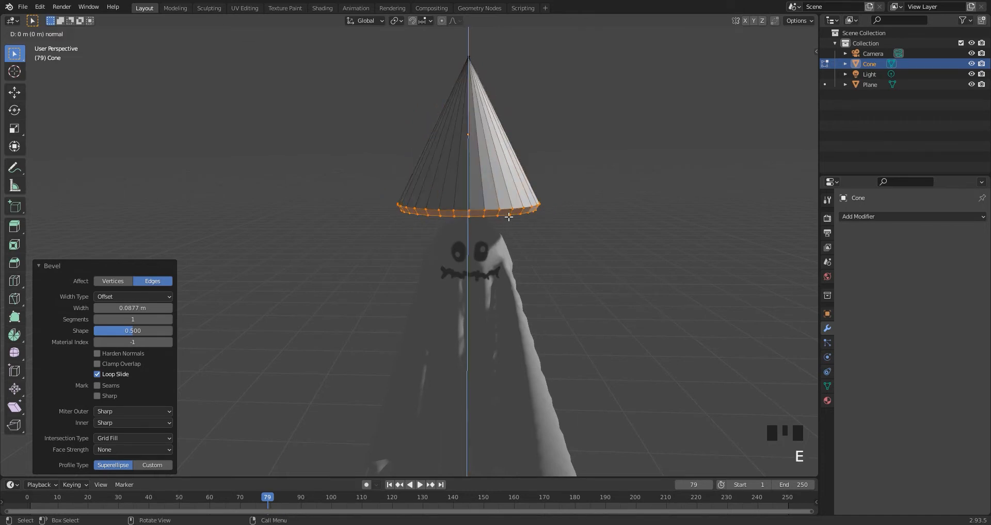
key("s")
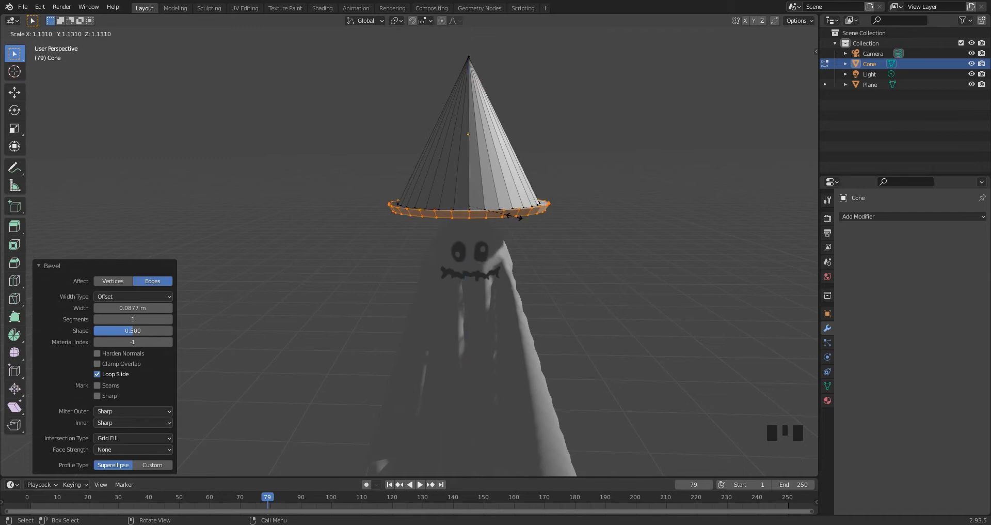
left_click(529, 221)
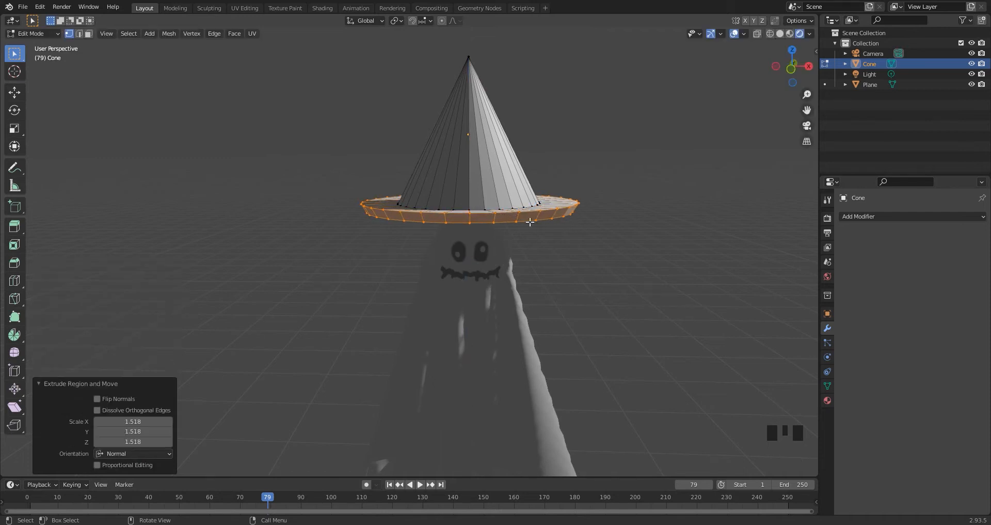
Select the hat's inner and outer brim edge loops and bevel them about 0.006 m.
scroll(521, 220, "up", 2)
mouse_move(522, 217)
middle_mouse_down()
mouse_move(482, 213)
mouse_move(516, 226)
middle_mouse_up()
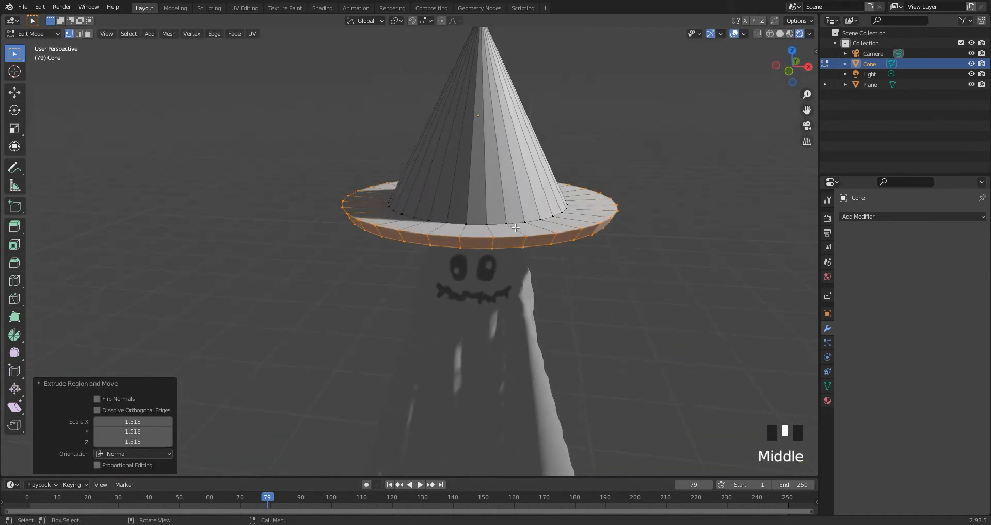
key("2")
double_click(499, 225)
double_click(508, 239, "shift")
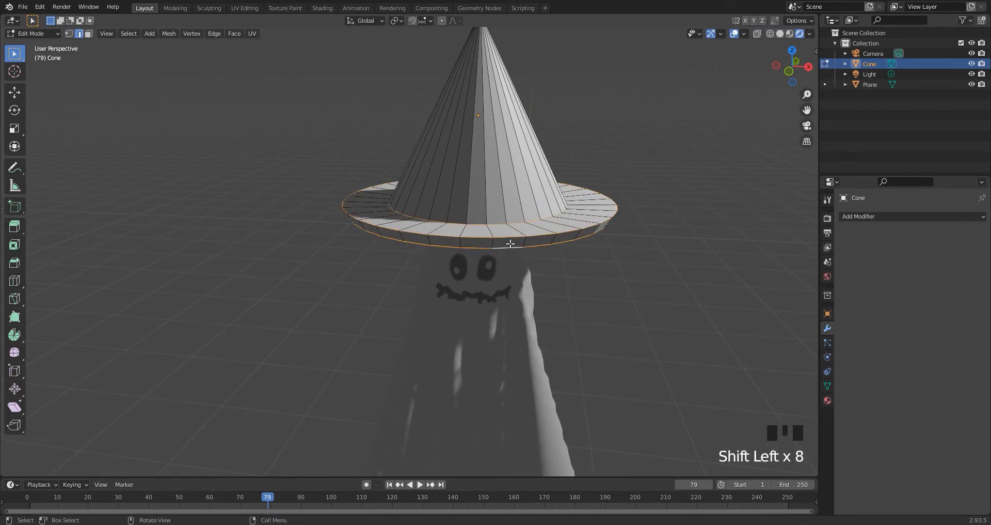
key("ctrl+b")
left_click(515, 244)
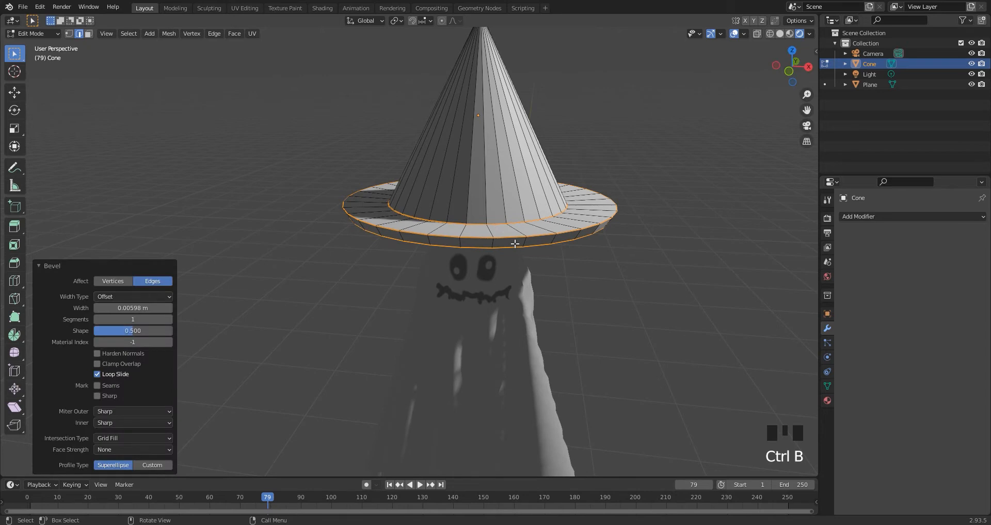
Return the hat to Object Mode and apply smooth shading to it.
key("Tab")
right_click(502, 186)
left_click(504, 184)
middle_click_drag(511, 192, 577, 218)
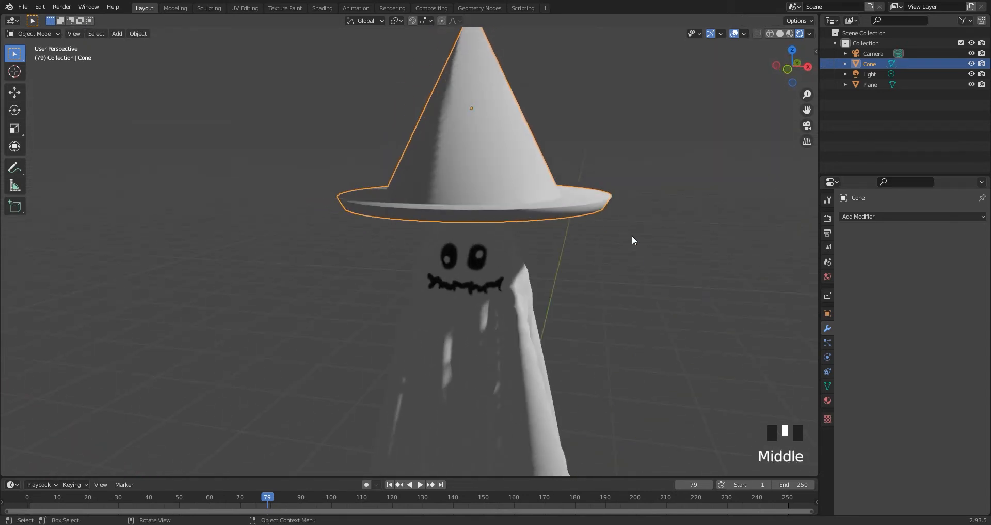
Scale the hat to about 0.26 and lower it about 0.43 m along Z onto the ghost's head.
key("s")
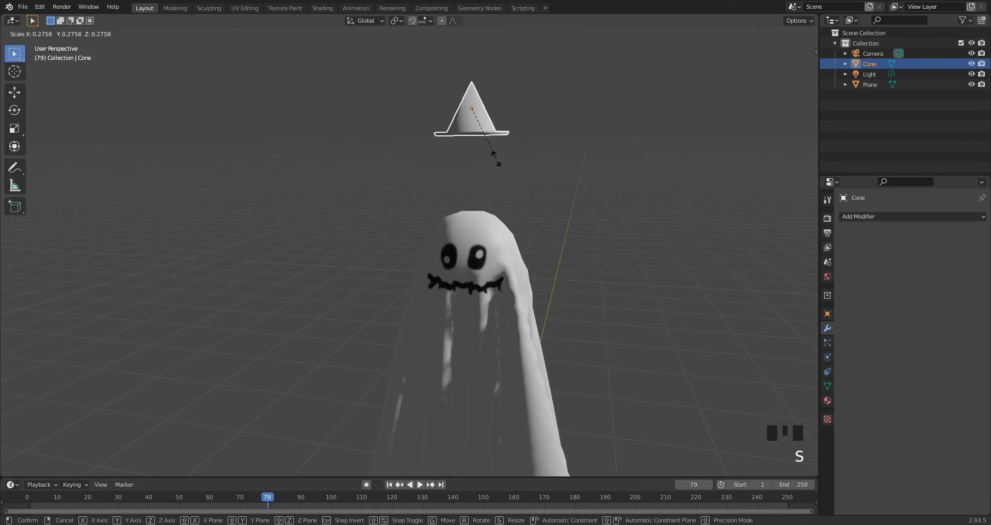
left_click(492, 158)
key("g")
key("z")
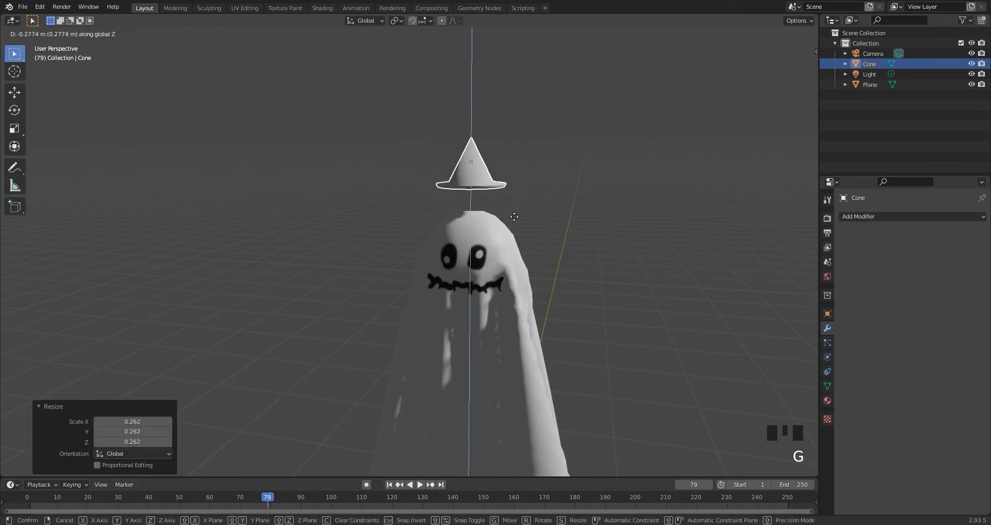
left_click(520, 239)
middle_click_drag(497, 222, 506, 220)
scroll(503, 219, "up", 2)
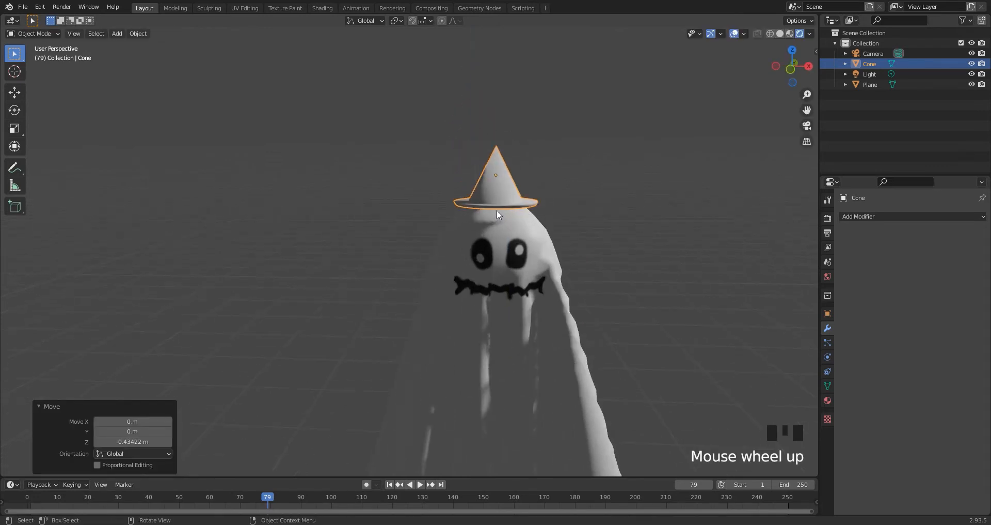
key("r")
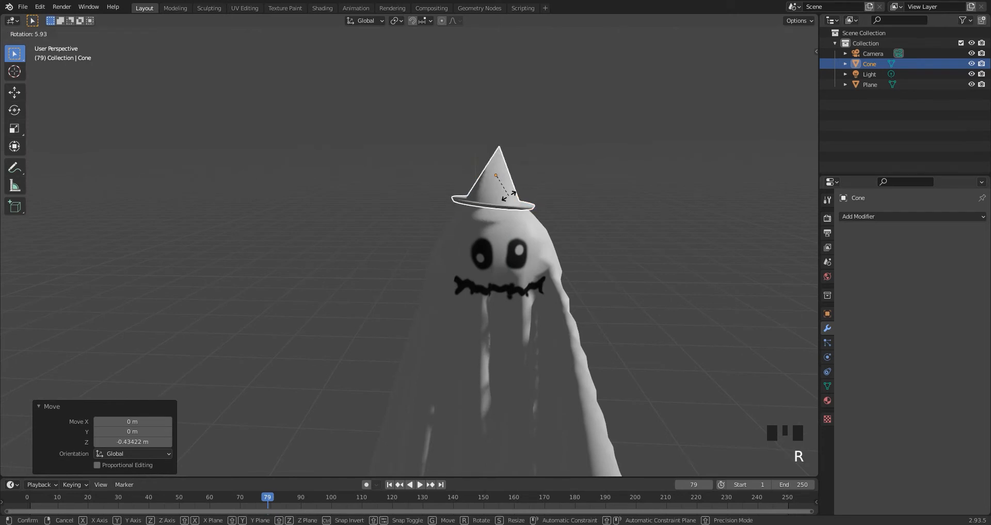
type("-25")
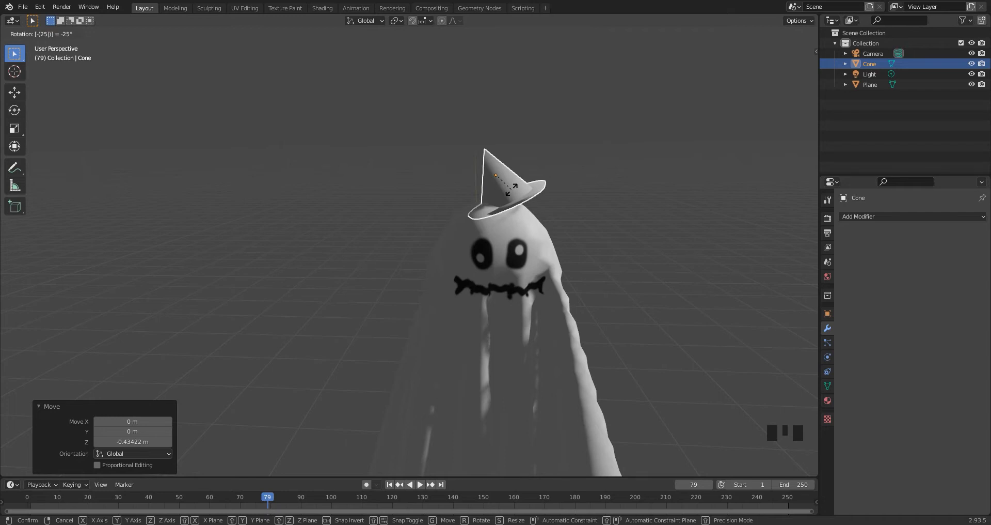
key("Escape")
Tilt the hat by rotating it 25° about the view axis.
type("r25")
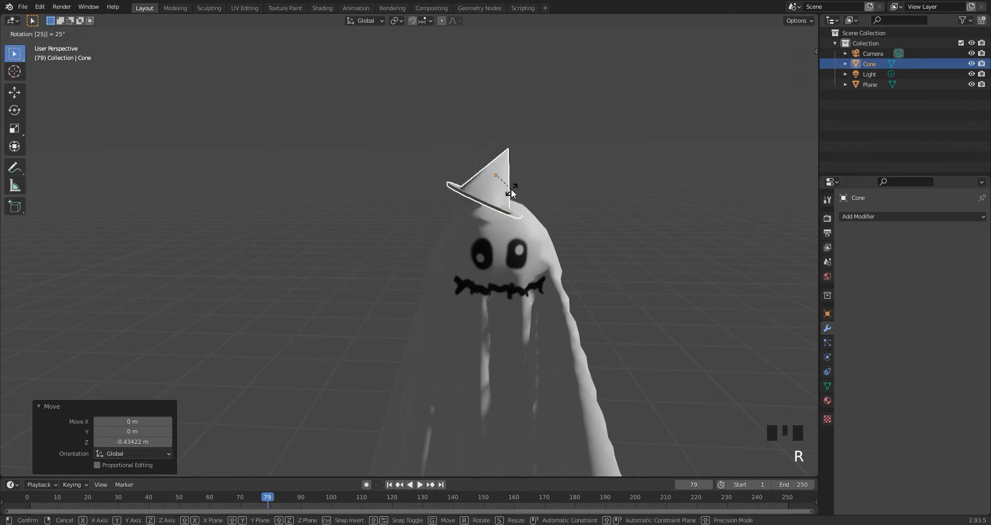
key("Return")
Shift the tilted hat about 0.19 m along X and lower it about 0.06 m along Z onto the head.
key("g")
key("x")
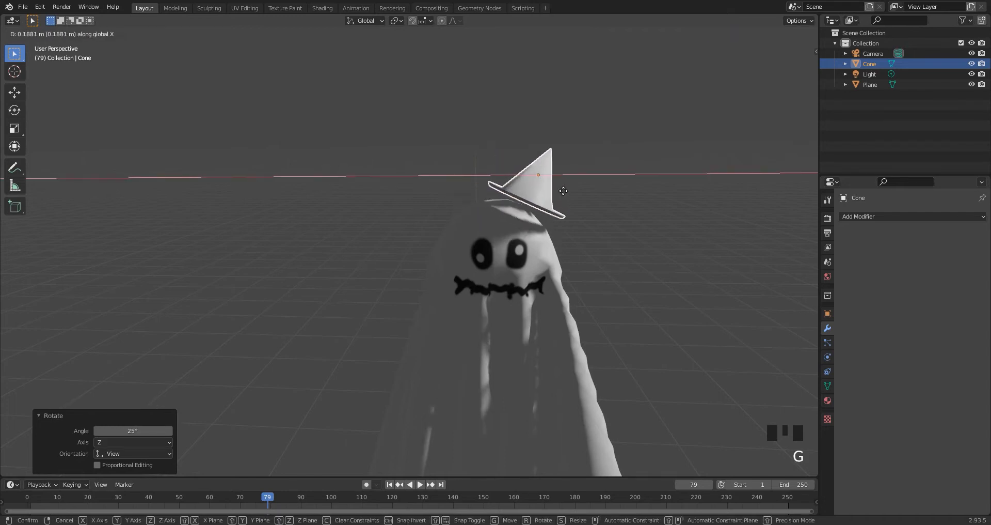
left_click(563, 190)
key("g")
key("z")
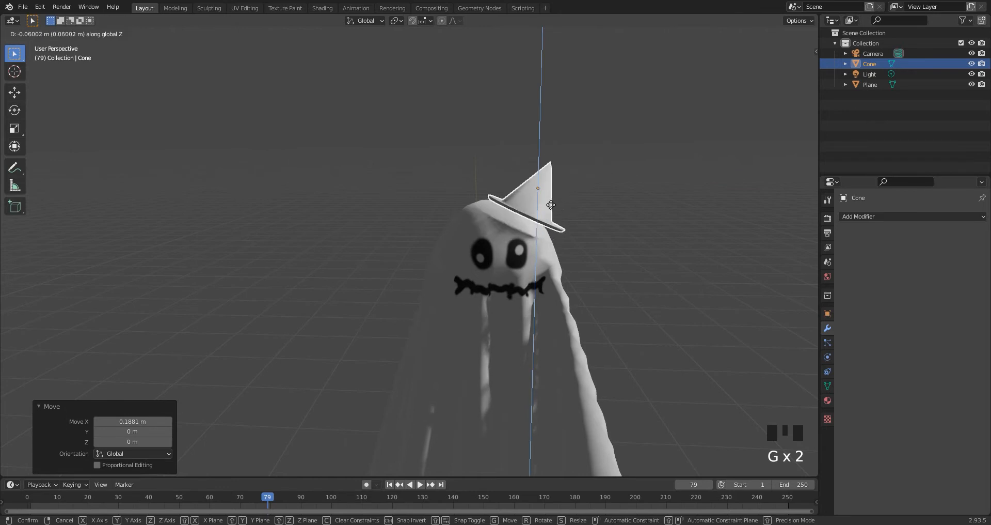
left_click(554, 212)
Fine-tune the hat's seat by moving it about -0.033 m along X and raising it about 0.02 m along Z.
scroll(553, 212, "up", 2)
key("g")
key("y")
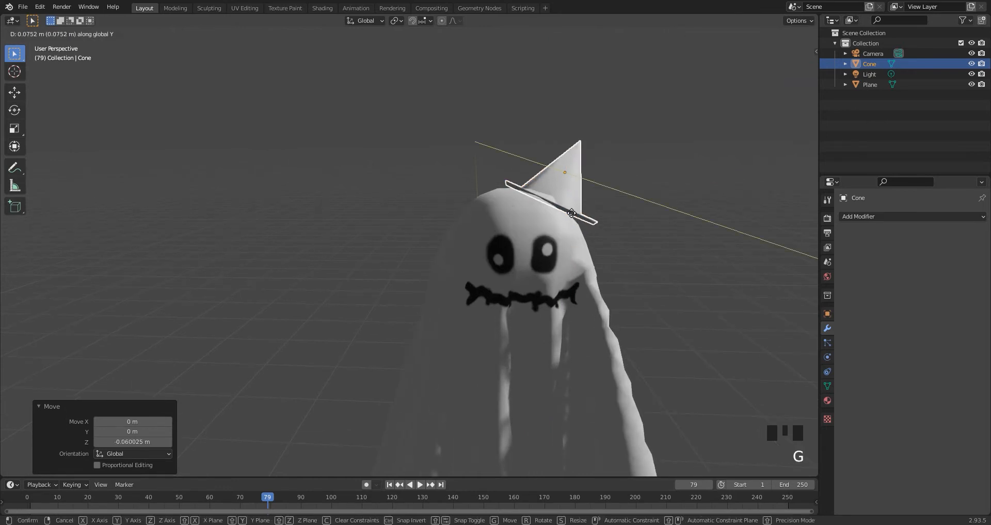
key("x")
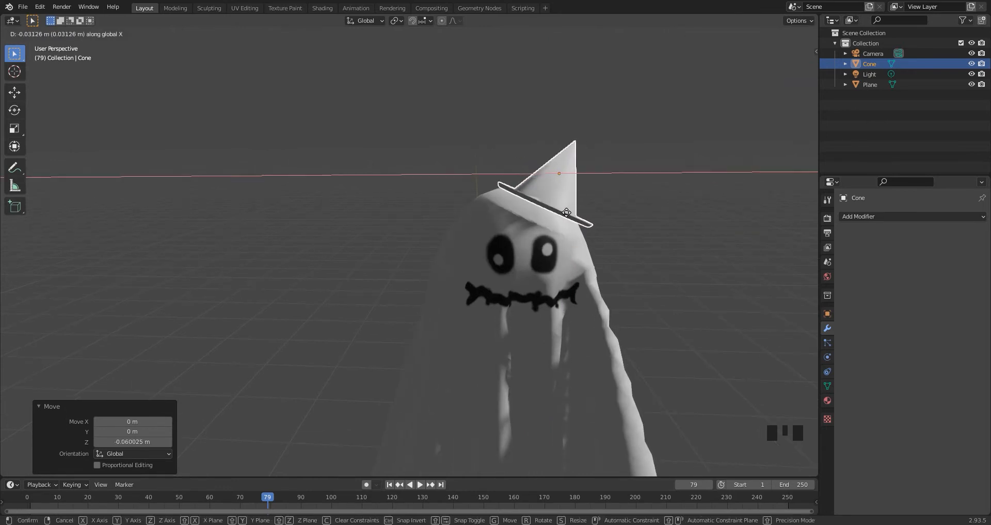
left_click(564, 216)
key("g")
key("z")
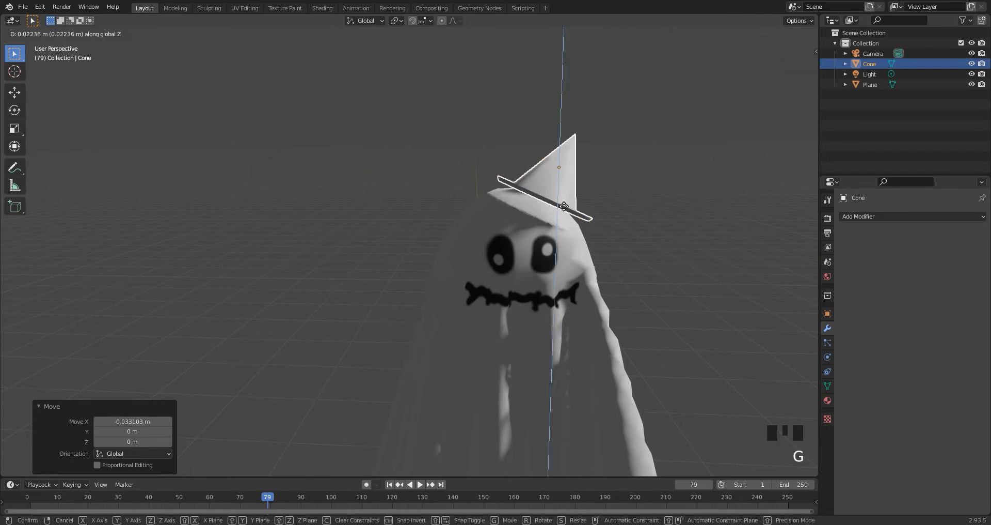
left_click(562, 205)
Add a Plain Axes empty and raise it about 3.71 m along Z, above the ghost.
middle_click_drag(562, 206, 548, 256)
scroll(599, 228, "down", 2)
left_click(578, 237)
scroll(577, 239, "down", 1)
key("shift+a")
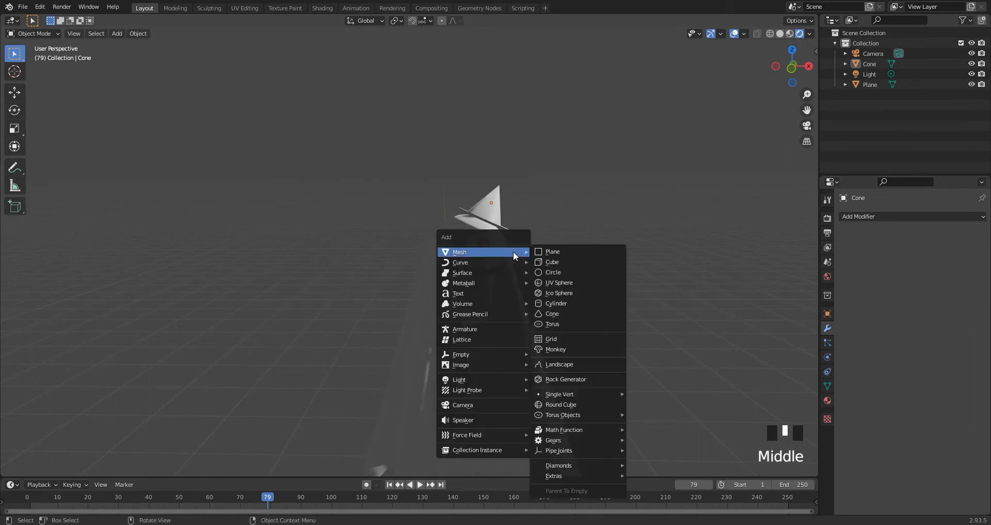
mouse_move(509, 355)
left_click(546, 358)
key("g")
key("z")
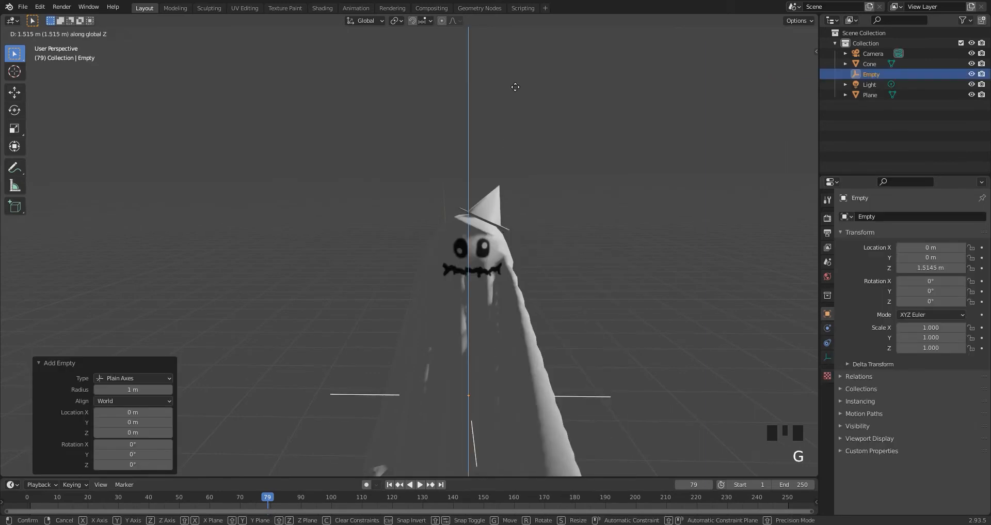
left_click(491, 339)
Parent the hat and the ghost cloth to the empty, using the Object parent type.
left_click_drag(414, 201, 486, 258, "shift")
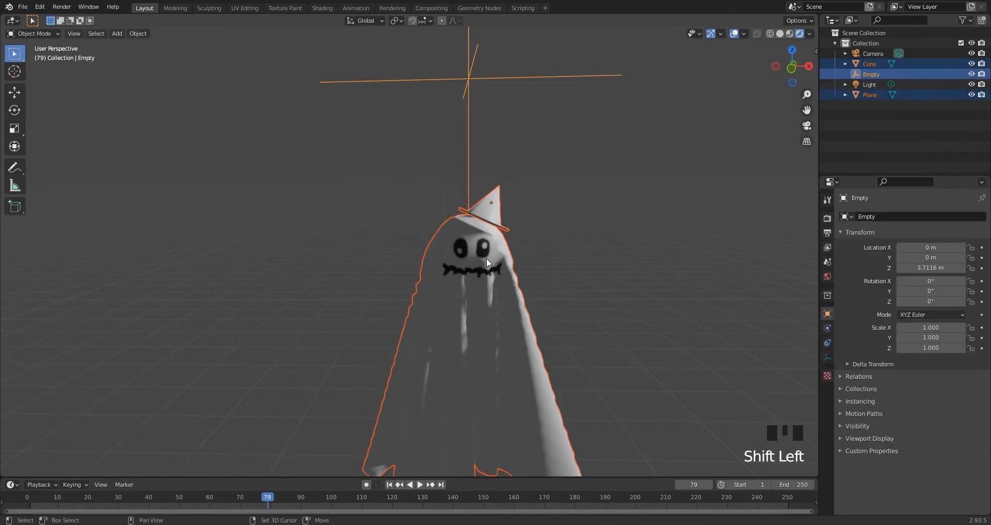
key("ctrl+p")
left_click(485, 258)
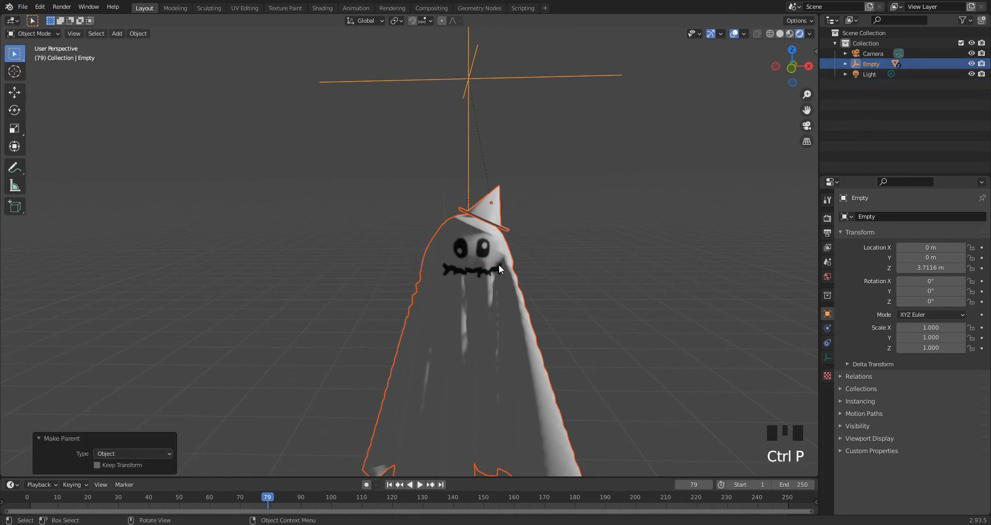
scroll(503, 268, "down", 2)
scroll(504, 271, "down", 1)
left_click(502, 269)
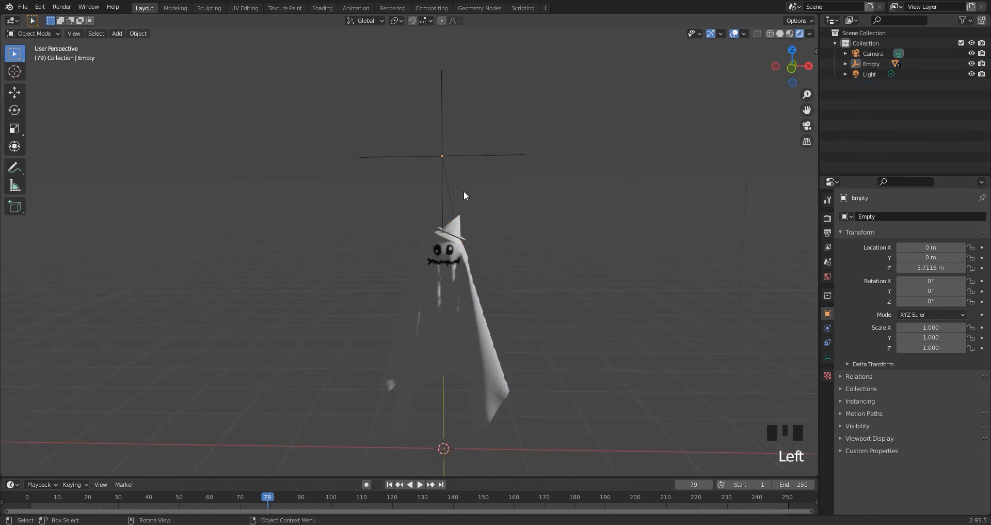
In the Animation workspace, insert a location keyframe for the empty at frame 1.
left_click(438, 158)
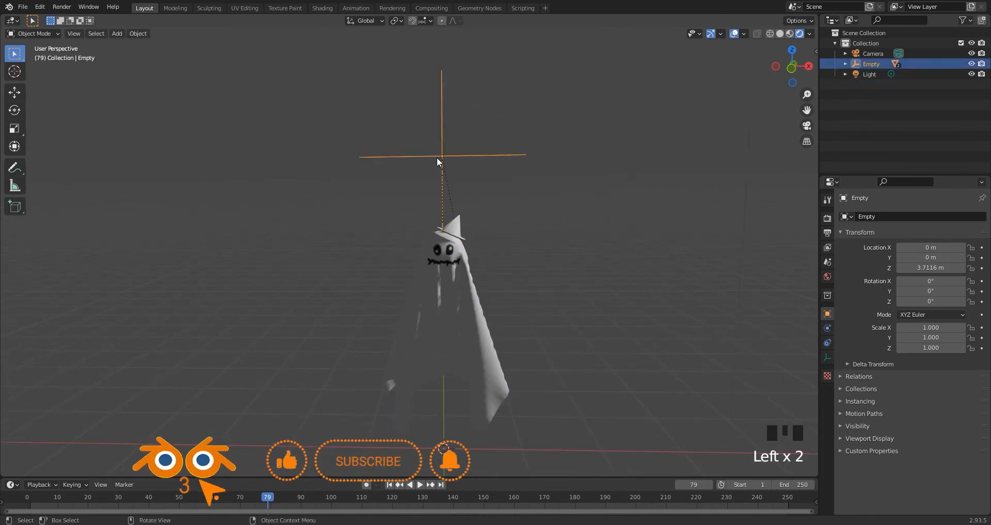
left_click(355, 8)
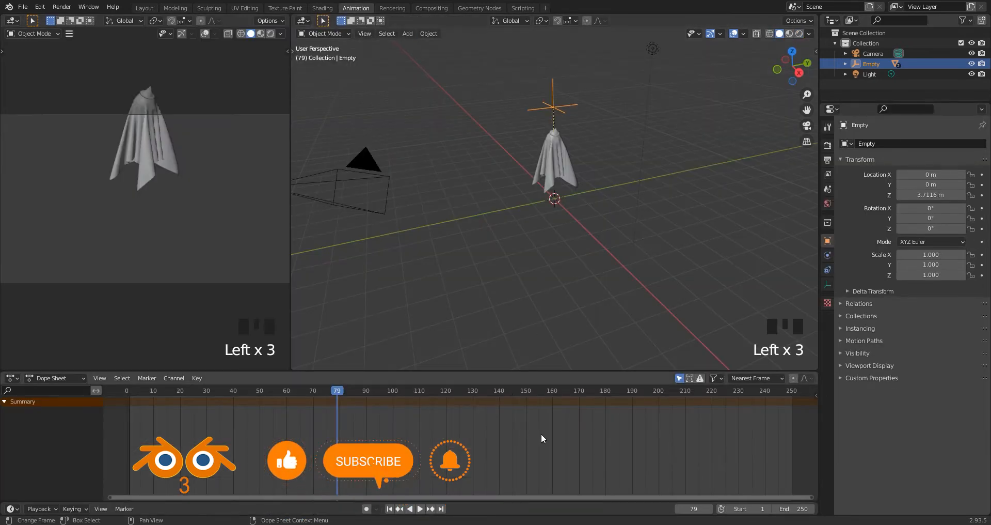
left_click(389, 509)
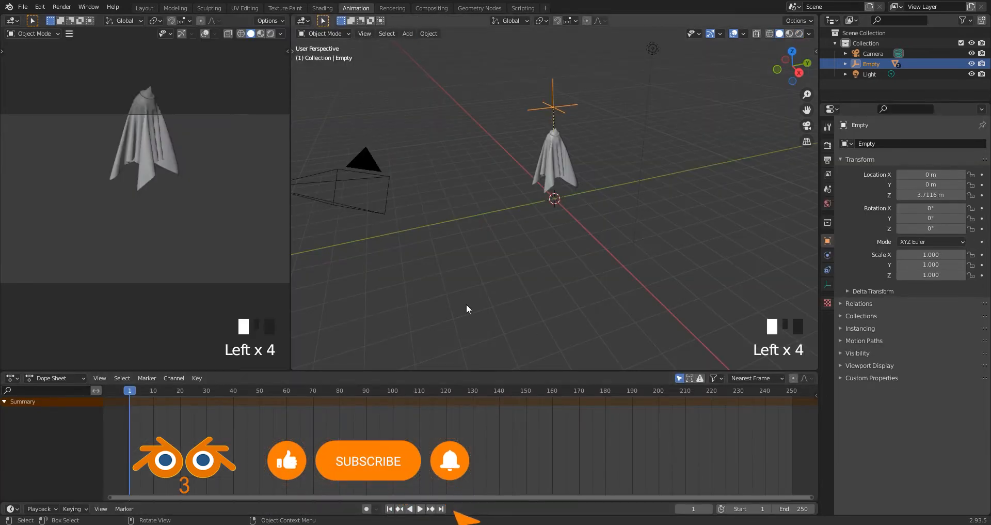
key("i")
left_click(549, 106)
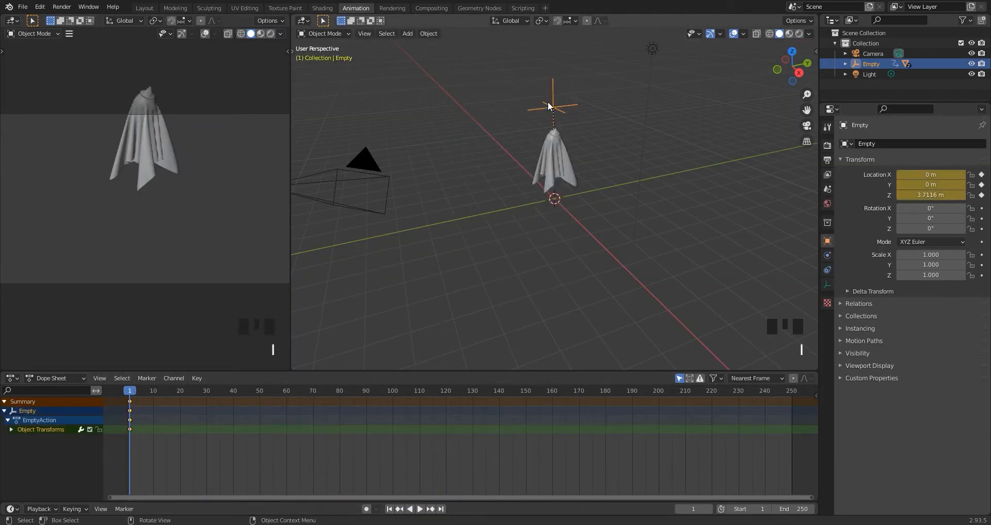
Replace the camera viewport with the Graph Editor and select the empty's Z Location curve.
left_click(13, 20)
left_click(130, 75)
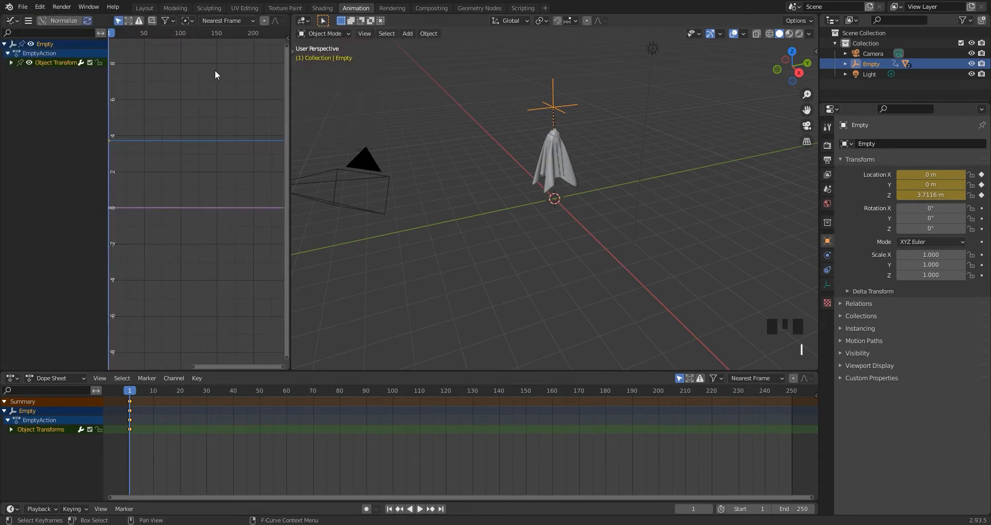
left_click(11, 63)
left_click(42, 91)
Add a Noise modifier to the Z Location curve and widen the Graph Editor area.
key("n")
left_click(282, 75)
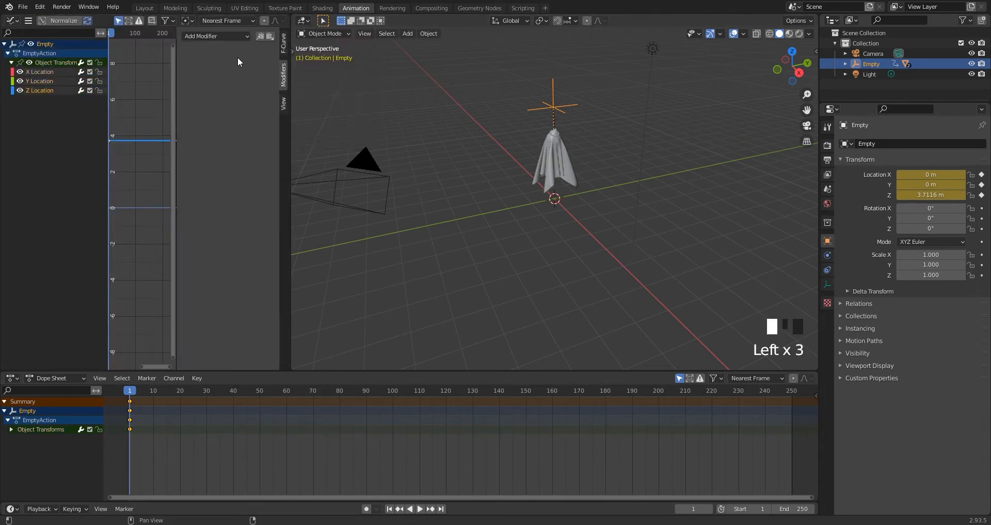
left_click(228, 36)
left_click(214, 92)
left_click_drag(293, 161, 461, 161)
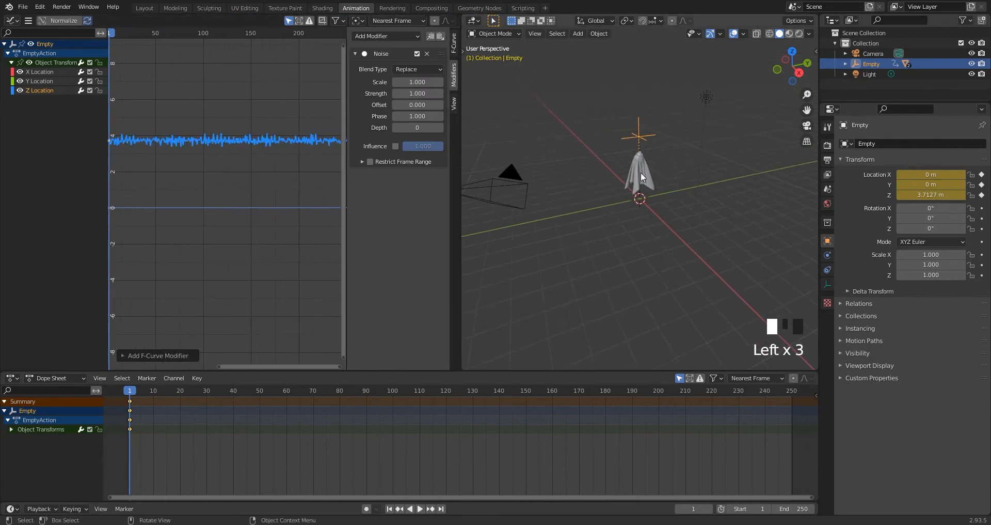
Show the viewport in rendered shading and align the camera to a front view of the ghost.
key("KP_0")
middle_click_drag(646, 175, 791, 91)
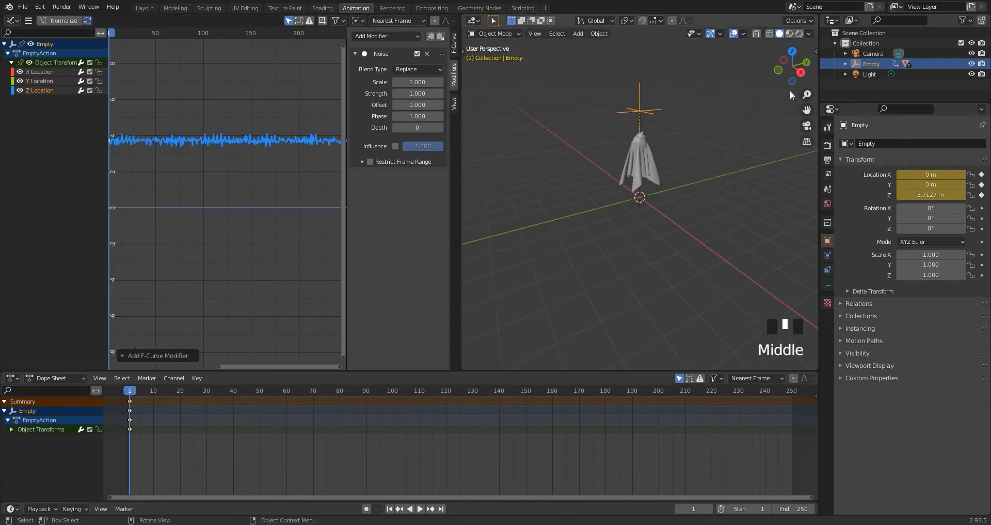
left_click(800, 34)
mouse_move(673, 153)
middle_mouse_down()
mouse_move(758, 129)
mouse_move(692, 138)
mouse_move(686, 175)
mouse_move(667, 188)
middle_mouse_up()
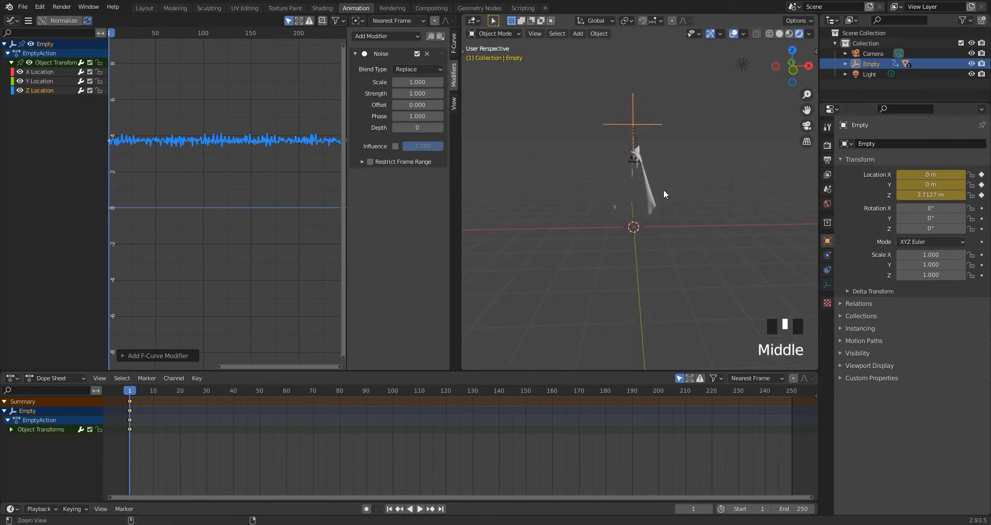
key("ctrl+alt+KP_0")
left_click(646, 151)
scroll(645, 151, "up", 2)
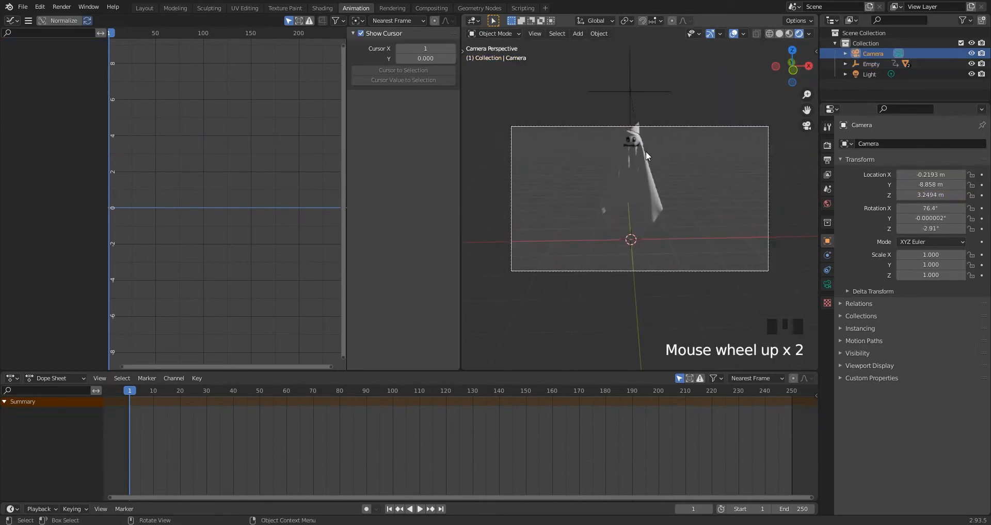
Reframe the ghost with walk navigation, moving the camera to about X -0.64 m, Y -10.12 m, Z 3.45 m.
key("shift+grave")
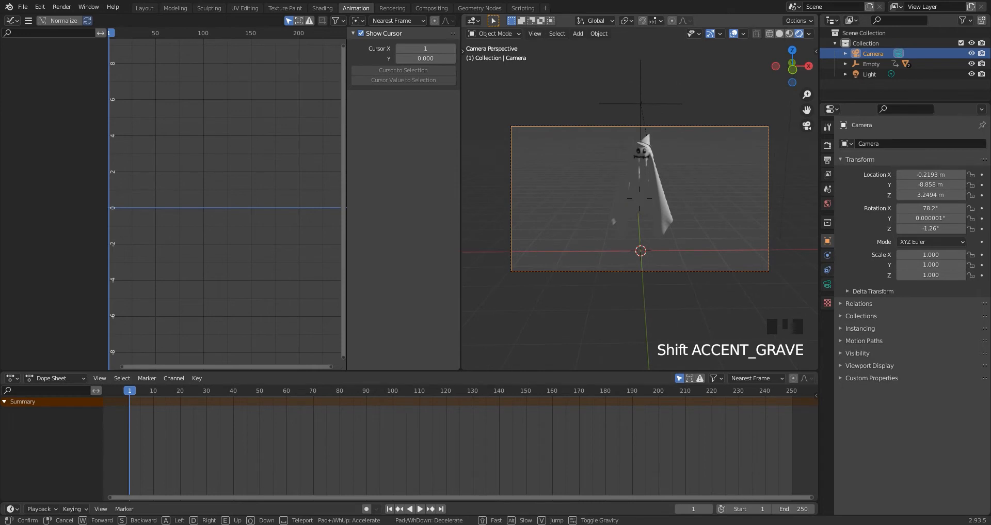
key("a")
key("s")
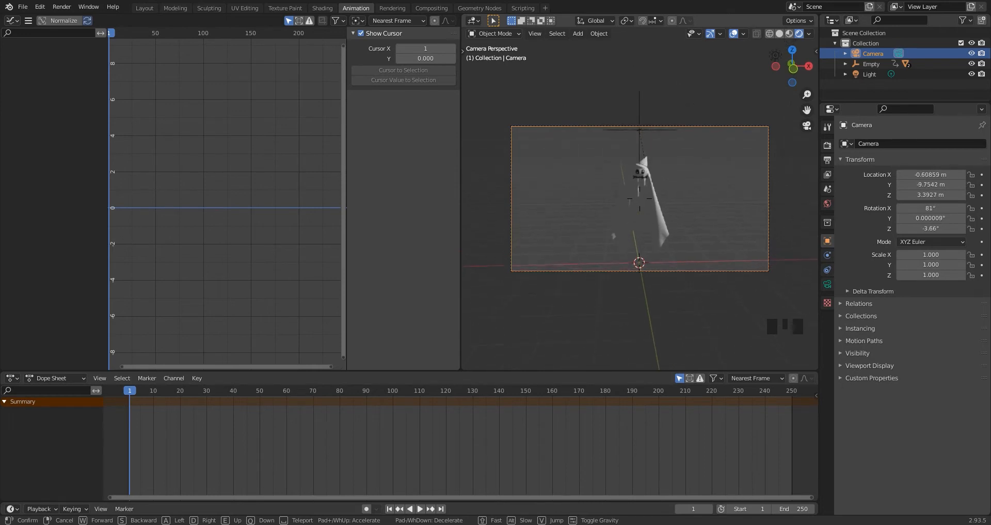
left_click(665, 221)
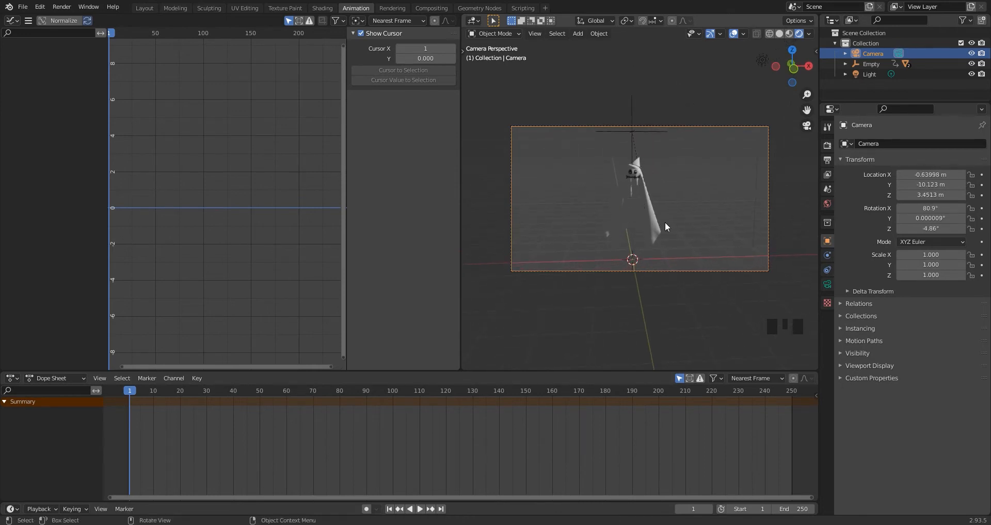
scroll(669, 215, "up", 2)
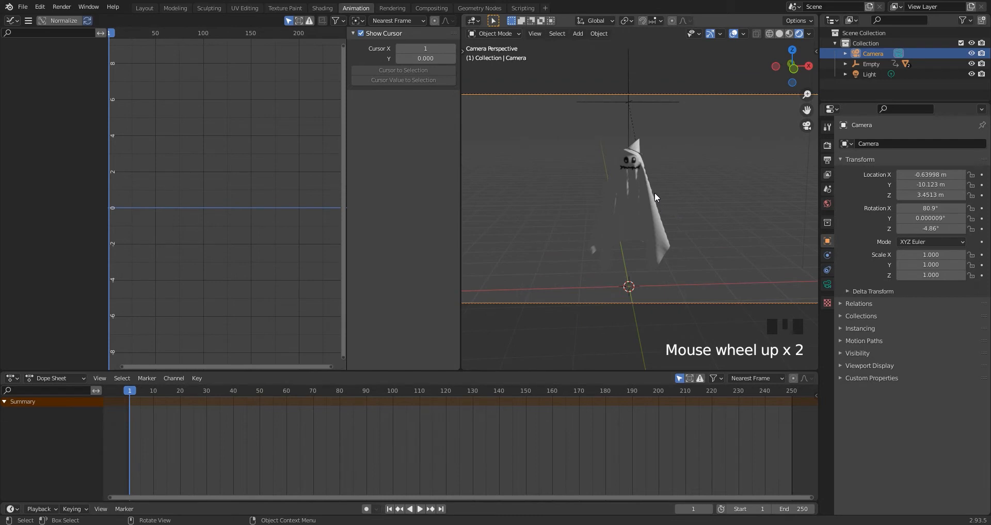
Set the empty's Z Location noise to scale 25.5, offset -340.2 and strength 1.5, and preview the motion.
left_click(619, 107)
left_click_drag(418, 82, 467, 82)
left_click_drag(418, 104, 347, 104)
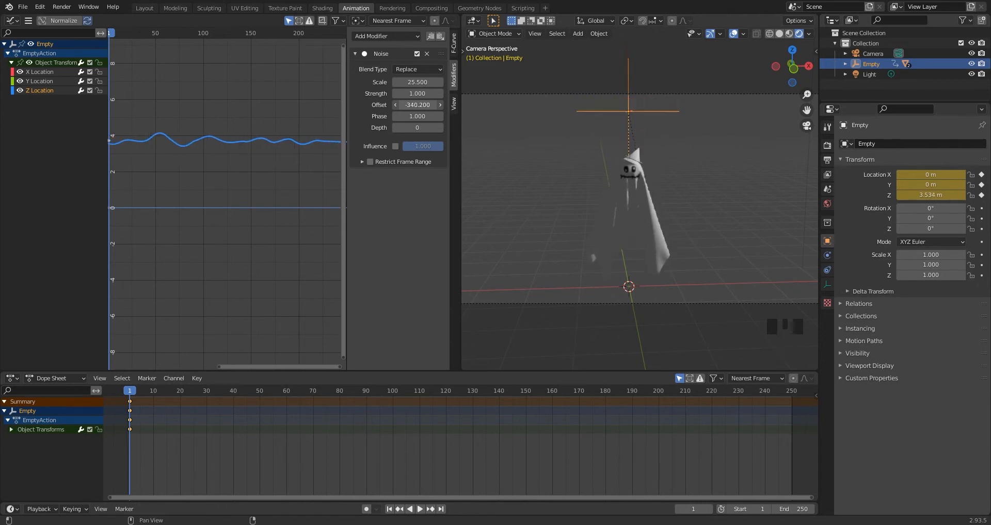
left_click_drag(417, 91, 437, 91)
key("space")
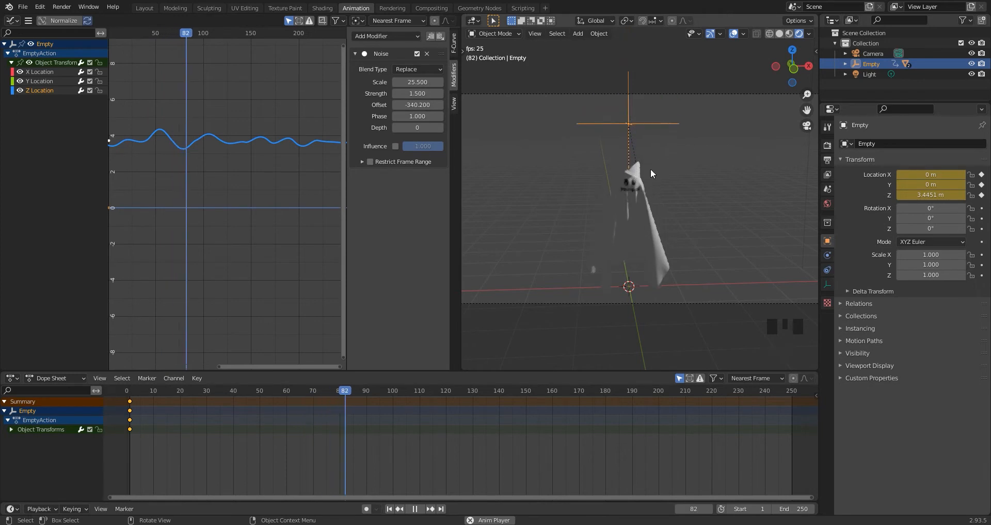
key("space")
Retune the Z Location noise to scale 48.5, strength 1.2 and offset -522.2, and play the animation back.
left_click_drag(424, 105, 398, 96)
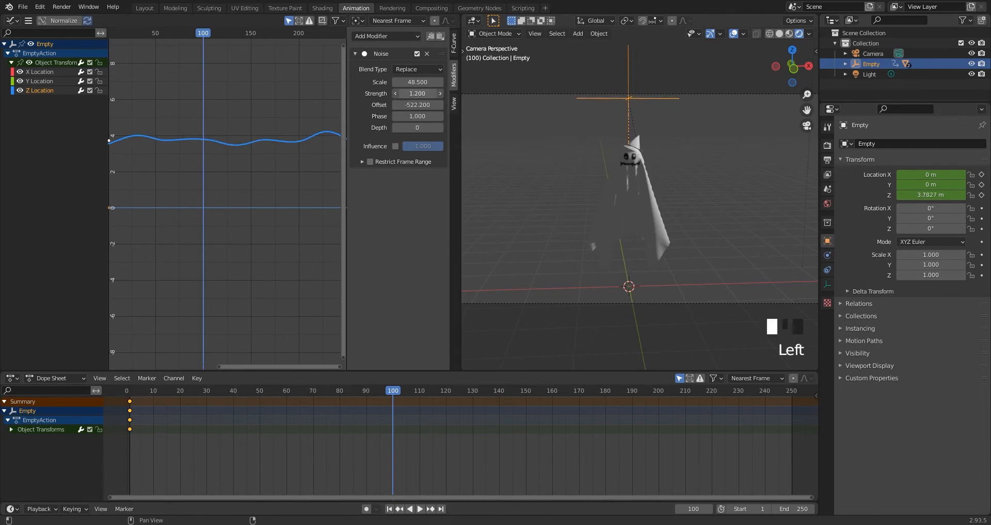
key("space")
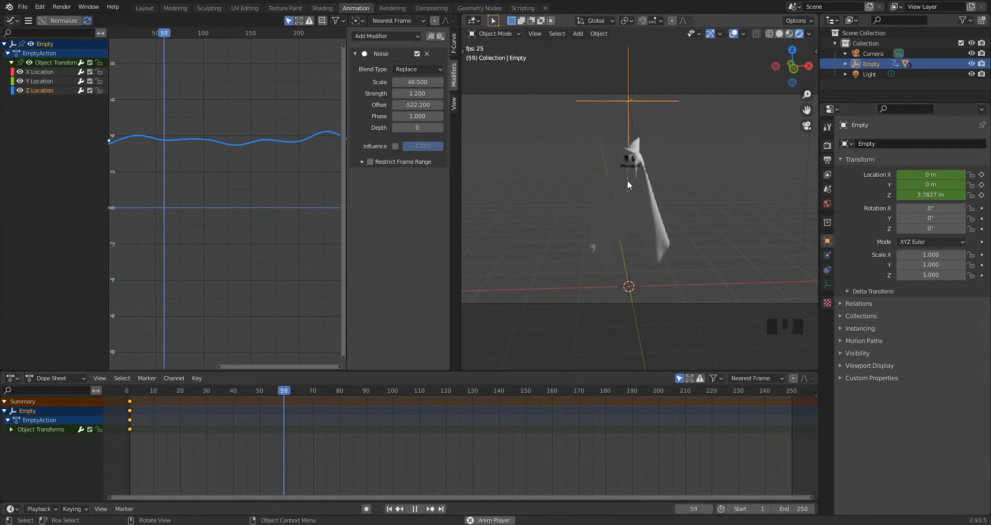
key("space")
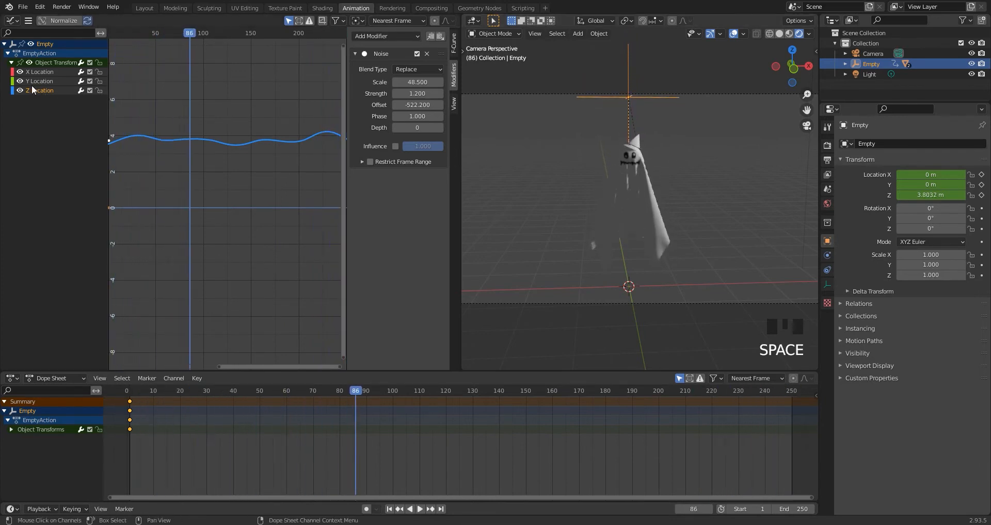
Add a Noise modifier to the Y Location curve with scale 22.2, strength 2.4 and offset -81.7, and preview the motion.
left_click(60, 81)
left_click(389, 36)
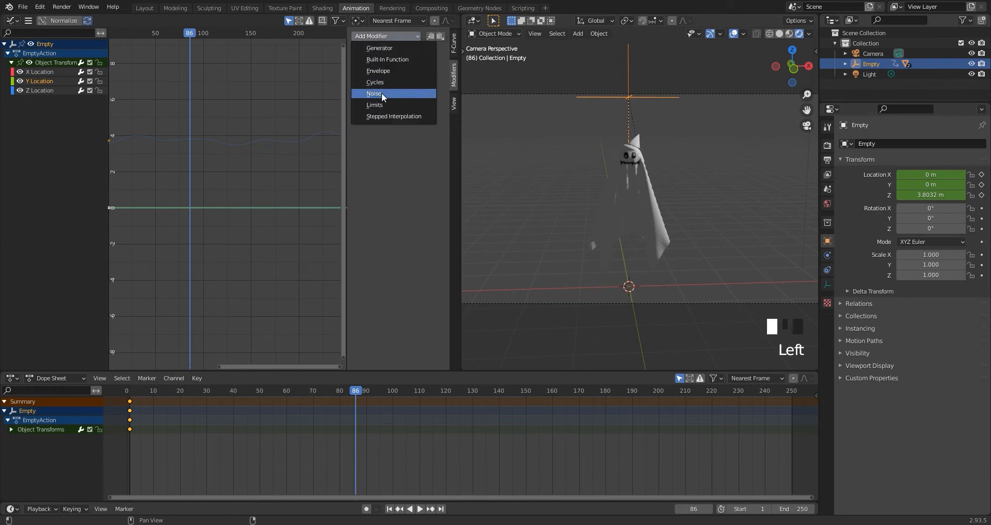
left_click(382, 93)
left_click_drag(417, 82, 480, 81)
left_click_drag(417, 105, 377, 104)
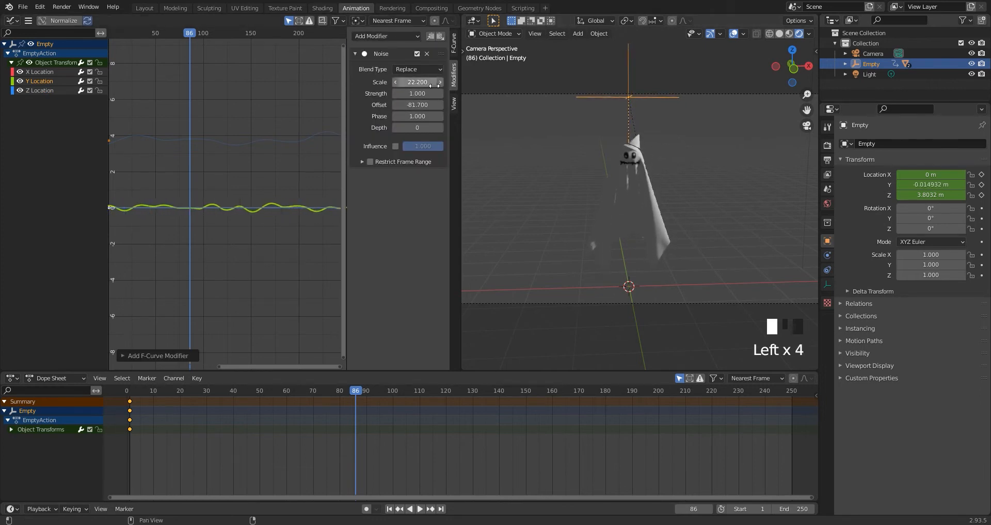
key("space")
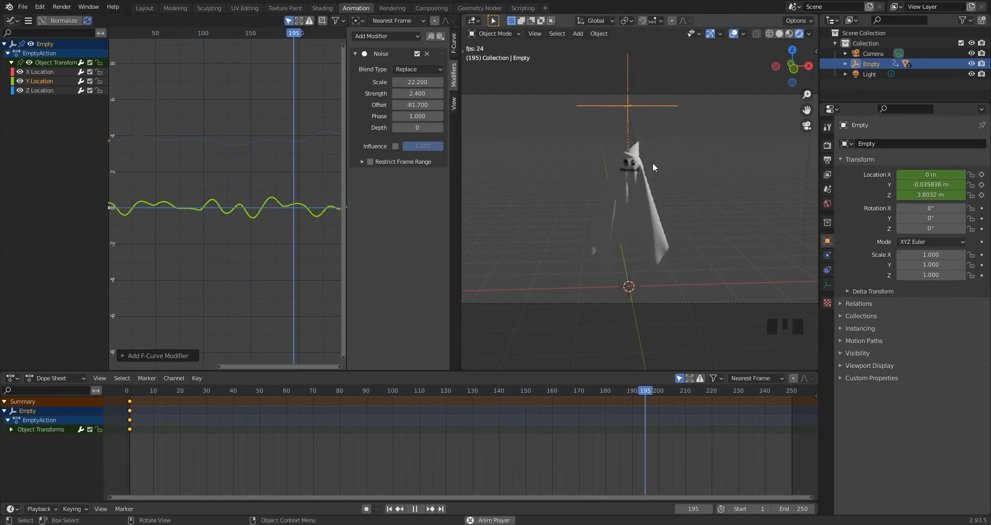
Play the floating animation from the first frame in the Layout workspace and check it through the camera.
left_click(144, 8)
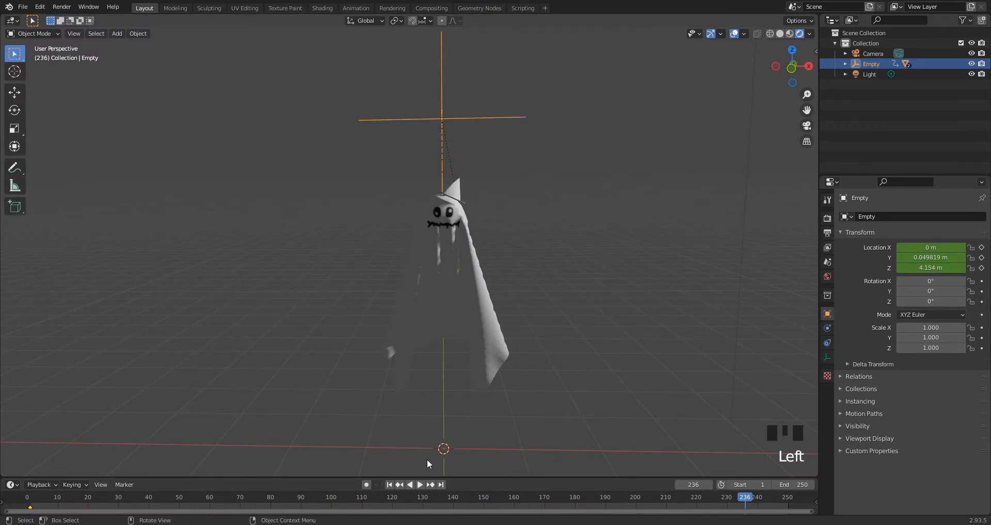
left_click(389, 485)
key("space")
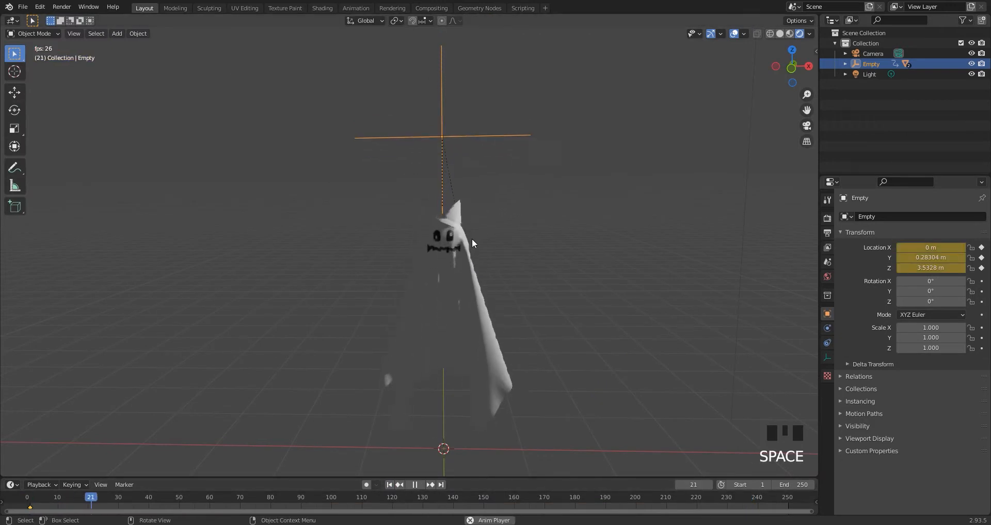
scroll(490, 224, "down", 2)
key("KP_0")
scroll(379, 211, "up", 2)
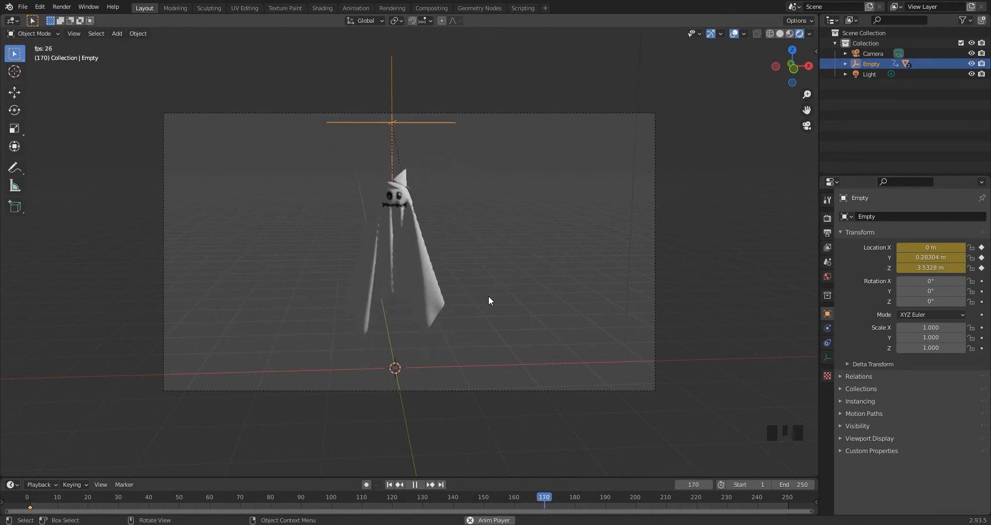
key("space")
Add a Subdivision Surface modifier to the ghost cloth.
left_click(512, 284)
left_click(432, 290)
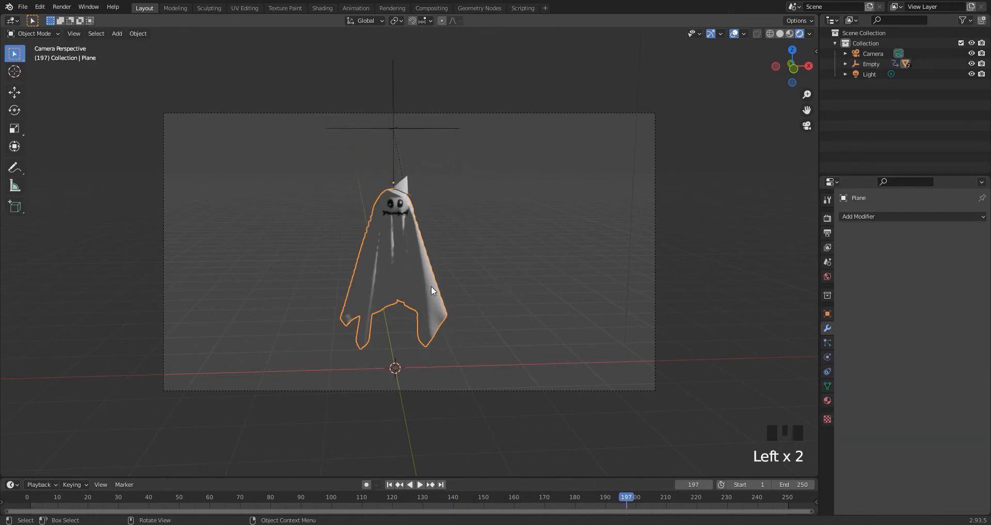
left_click(872, 217)
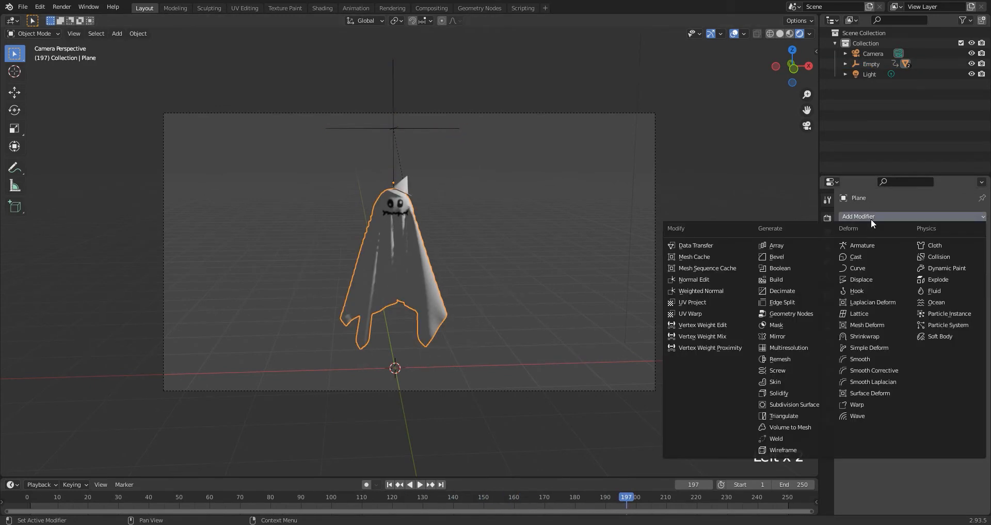
left_click(789, 403)
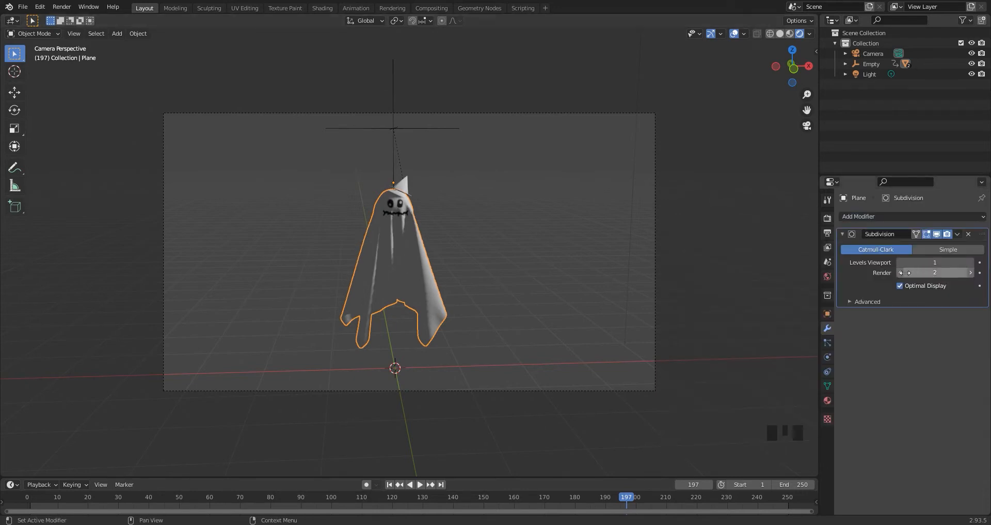
Add a Cloth modifier to the ghost and open its physics settings.
left_click(943, 216)
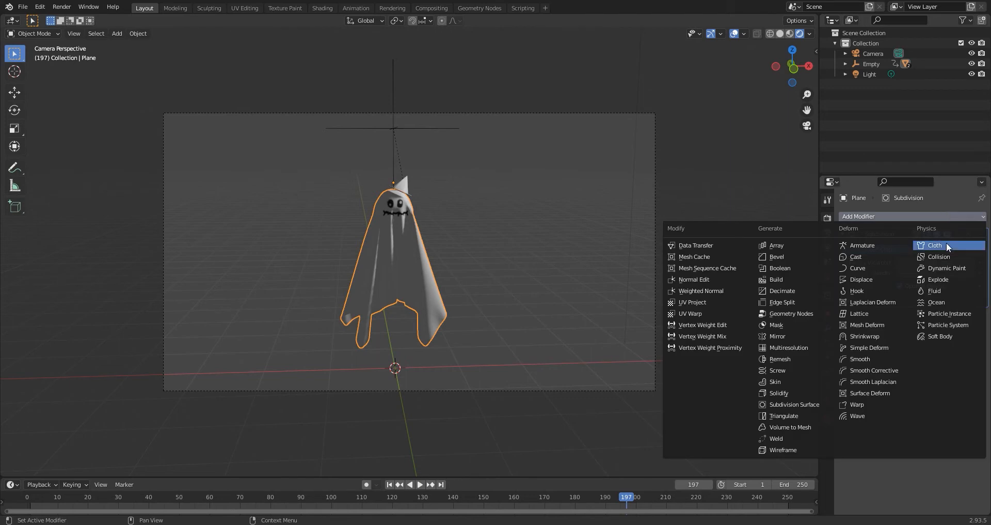
left_click(947, 246)
left_click(967, 317)
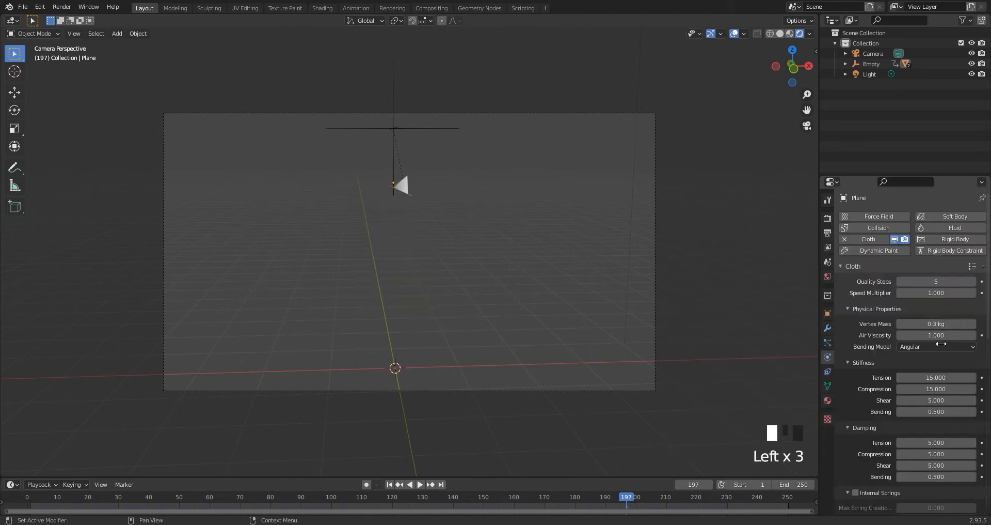
At frame 1, paint a vertex weight gradient from the top of the ghost's head down past its face in Weight Paint mode.
scroll(862, 377, "down", 10)
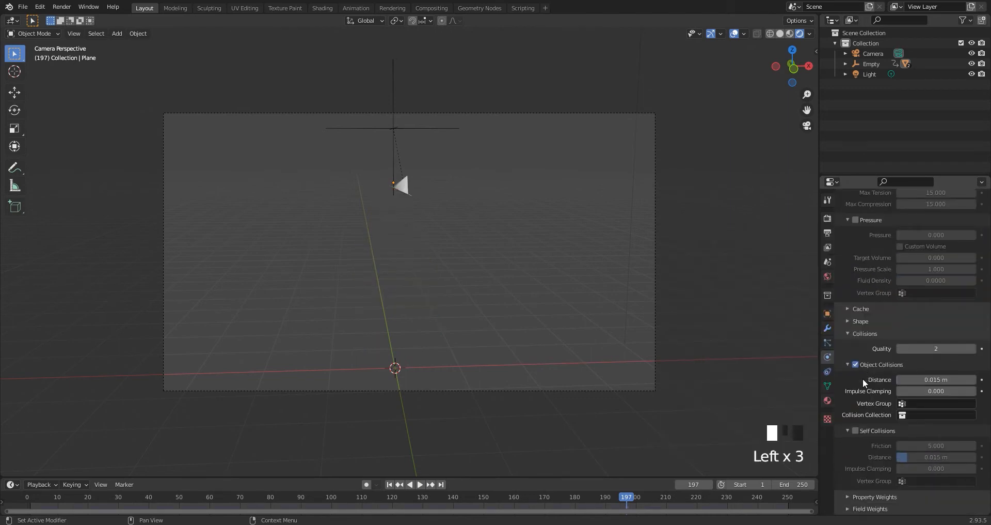
left_click(847, 321)
left_click(925, 335)
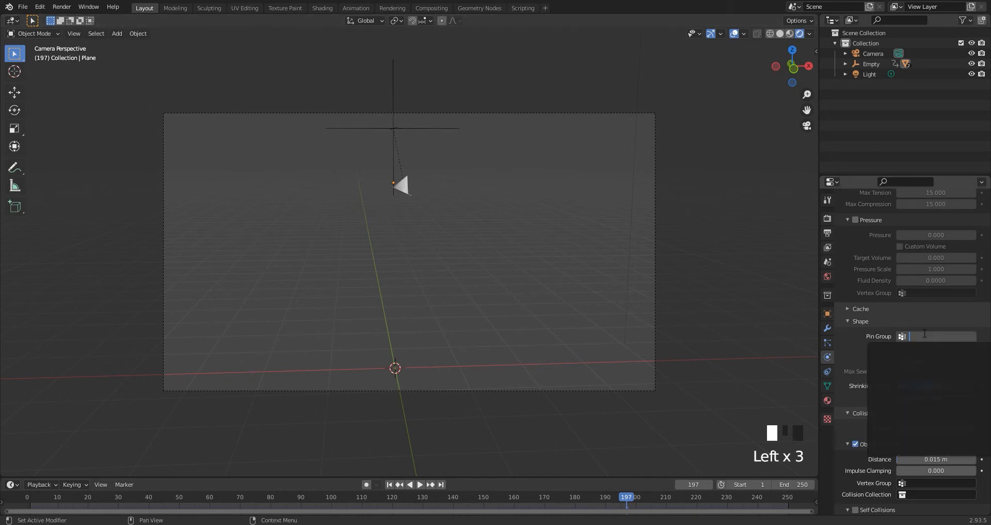
left_click(388, 484)
key("ctrl+Tab")
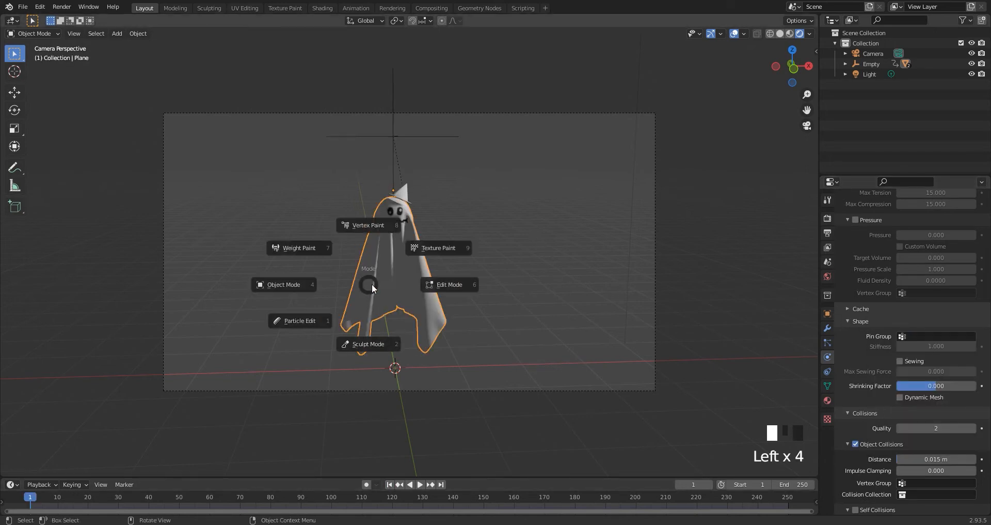
left_click(316, 251)
left_click(15, 126)
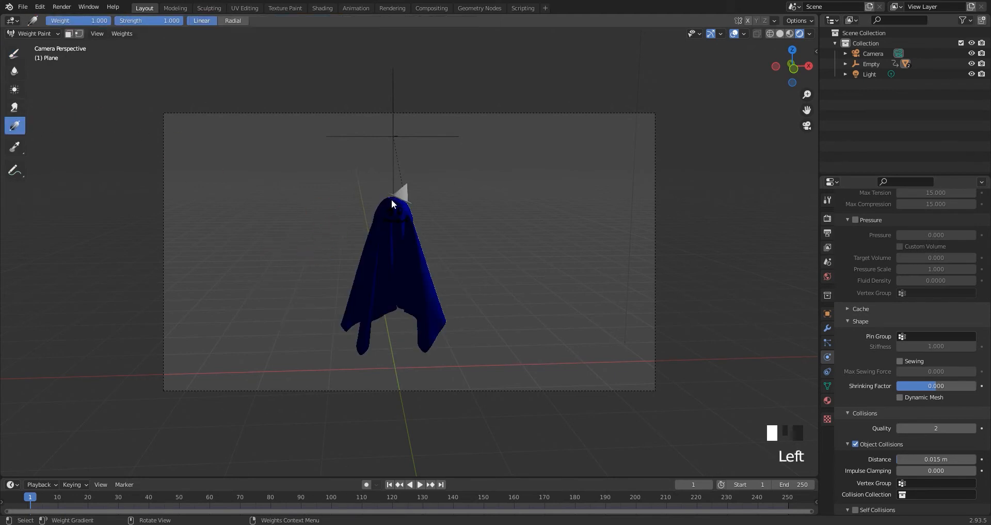
left_click_drag(392, 199, 394, 239)
key("ctrl+Tab")
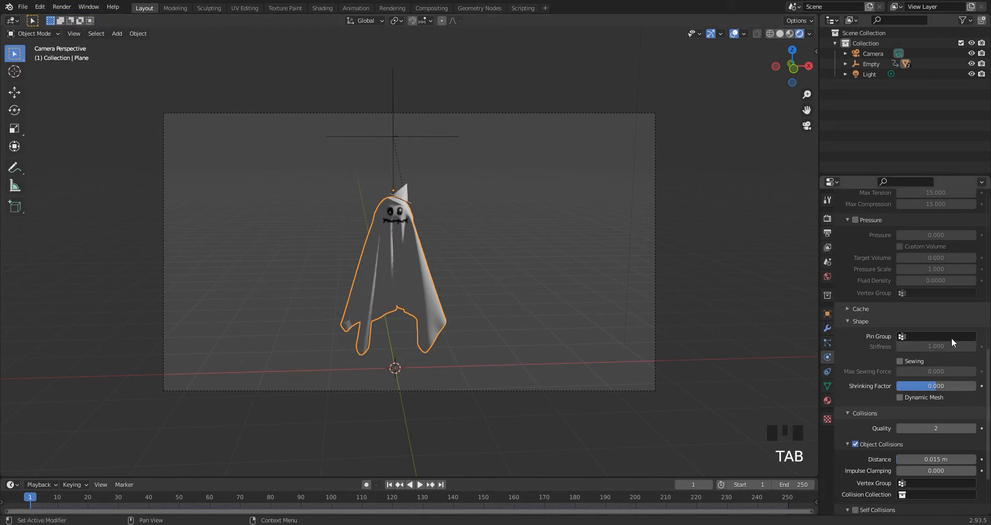
Assign the painted vertex group Group as the cloth's pin group and set the pin stiffness to 0.5.
left_click(953, 336)
left_click(904, 349)
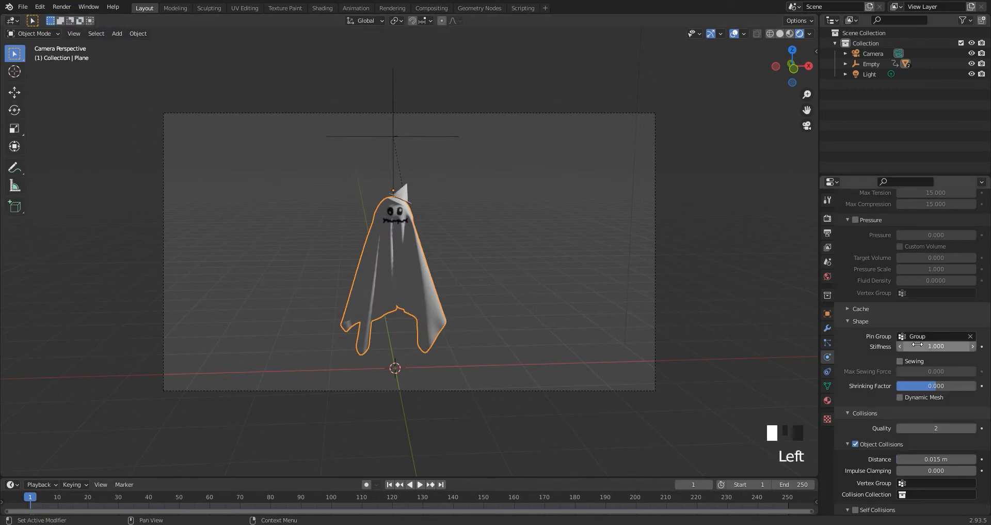
left_click(791, 340)
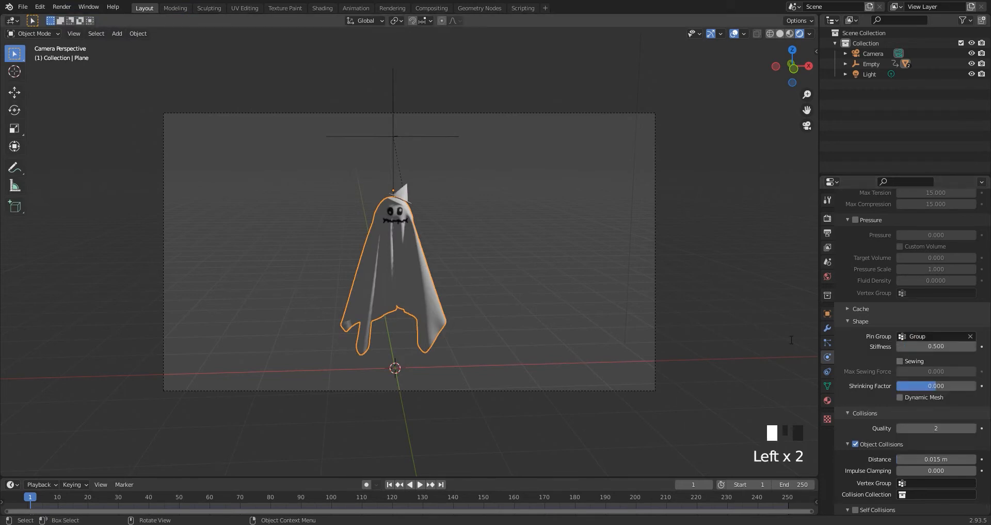
Set both the cloth cache end and the scene end frame to 150, and bake the cloth simulation.
left_click(843, 309)
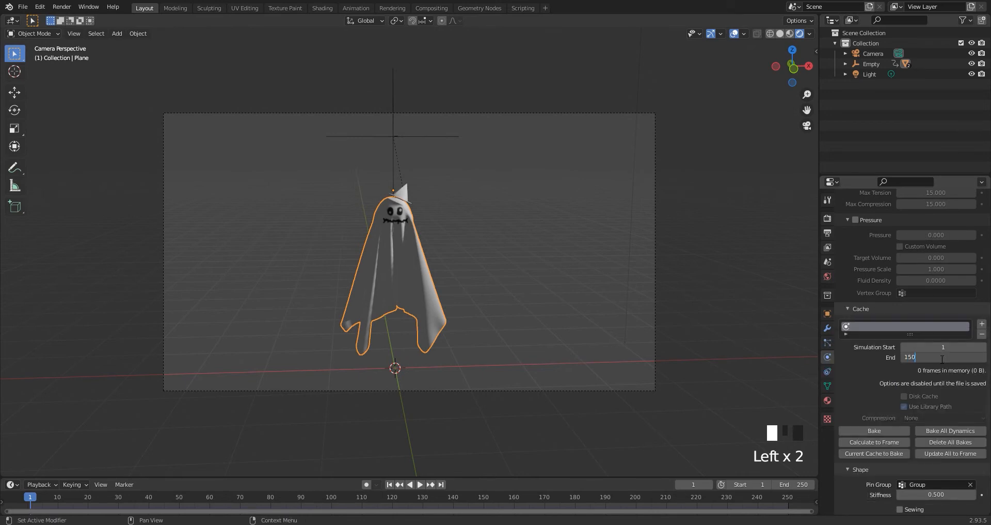
double_click(794, 483)
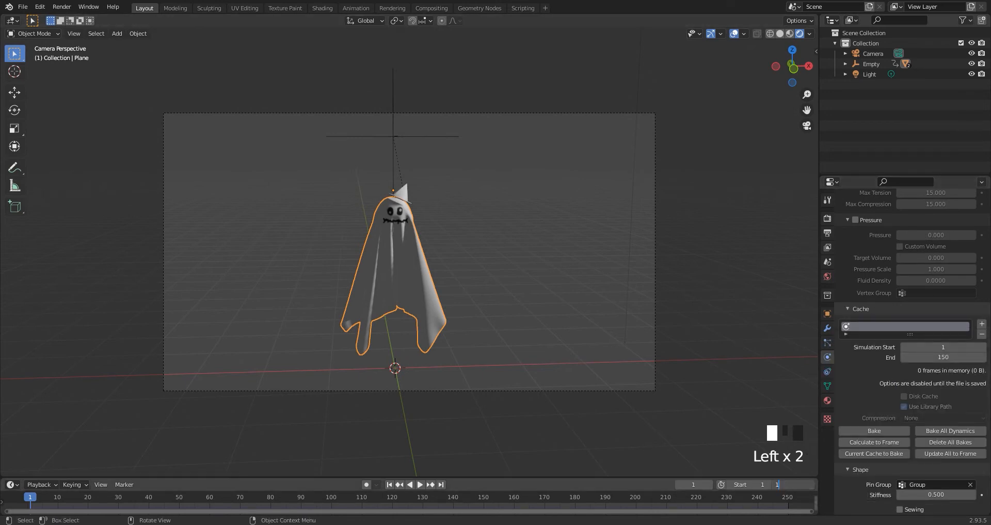
key("Return")
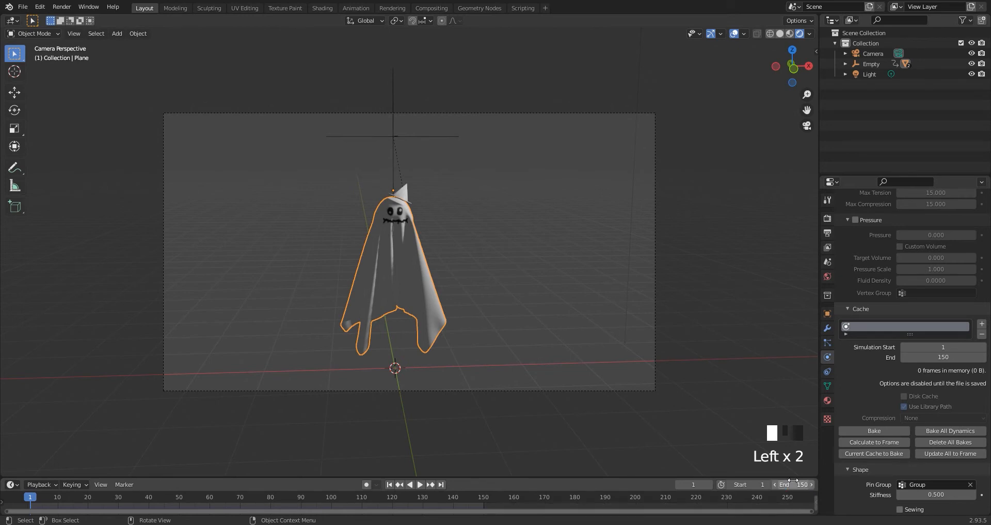
left_click(860, 432)
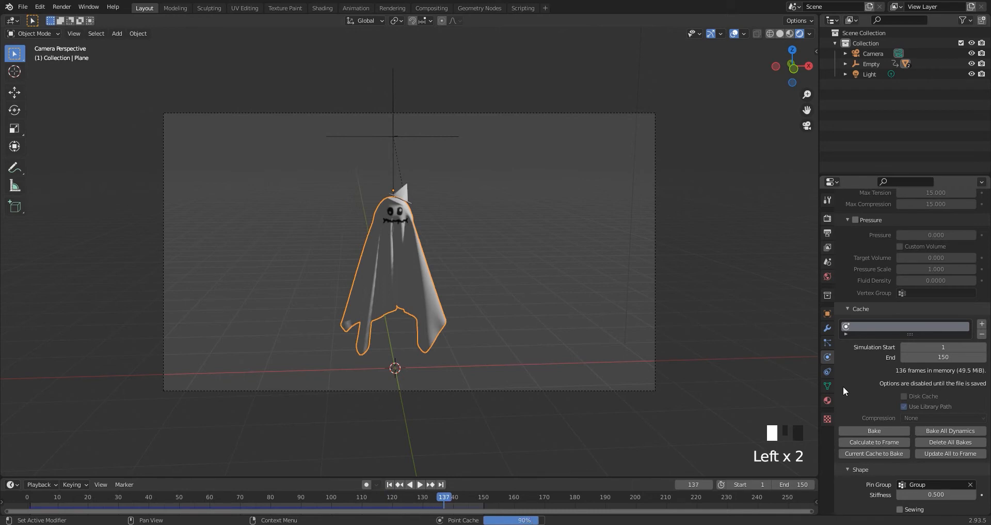
Play the baked cloth animation through the camera and return to the first frame.
key("space")
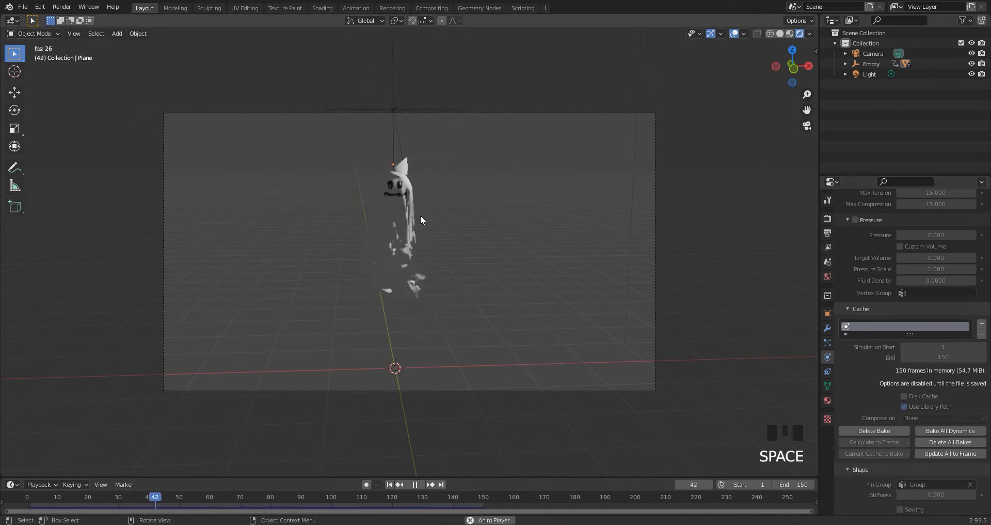
left_click(411, 484)
left_click(389, 483)
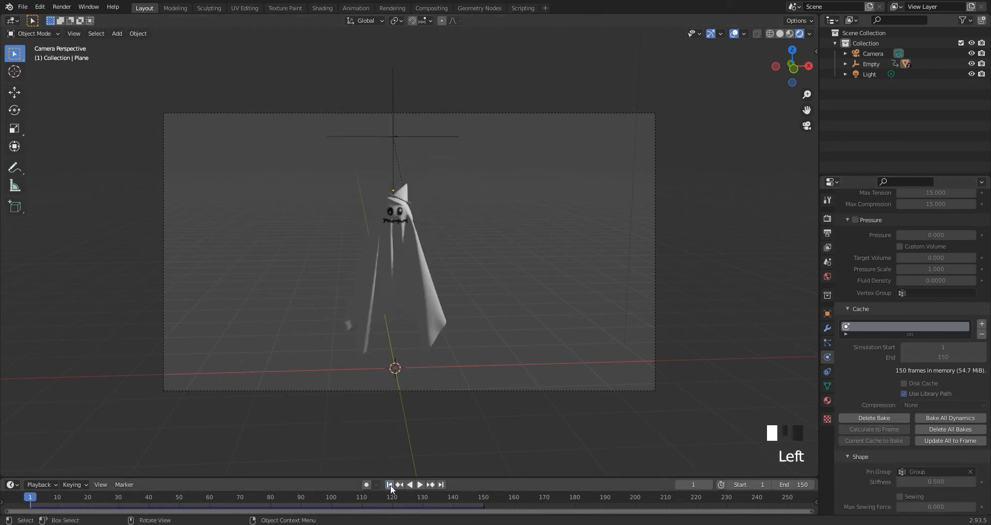
Select the scene's light above the ghost and change its type to Spot.
middle_click_drag(485, 227, 509, 214)
scroll(512, 204, "down", 5)
left_click(491, 161)
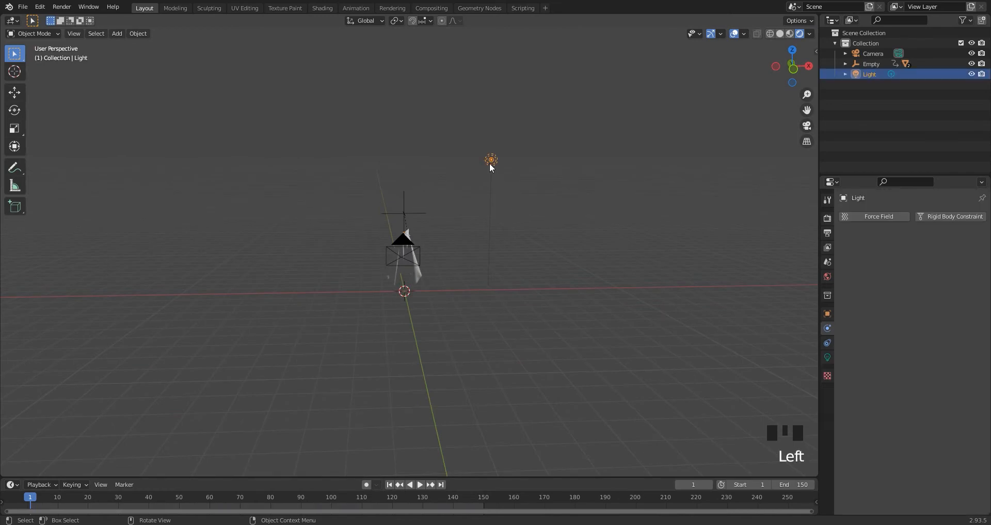
left_click(827, 357)
left_click(931, 260)
Move the spot light over to the camera's side of the scene and lower it about 4.2 m along Z.
middle_click_drag(610, 230, 531, 250)
key("g")
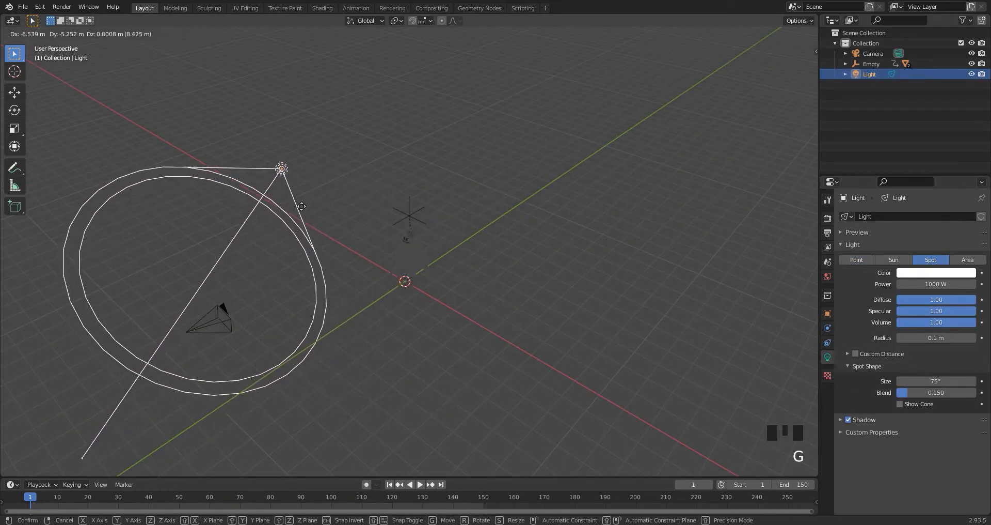
left_click(289, 182)
middle_click_drag(290, 181, 313, 145)
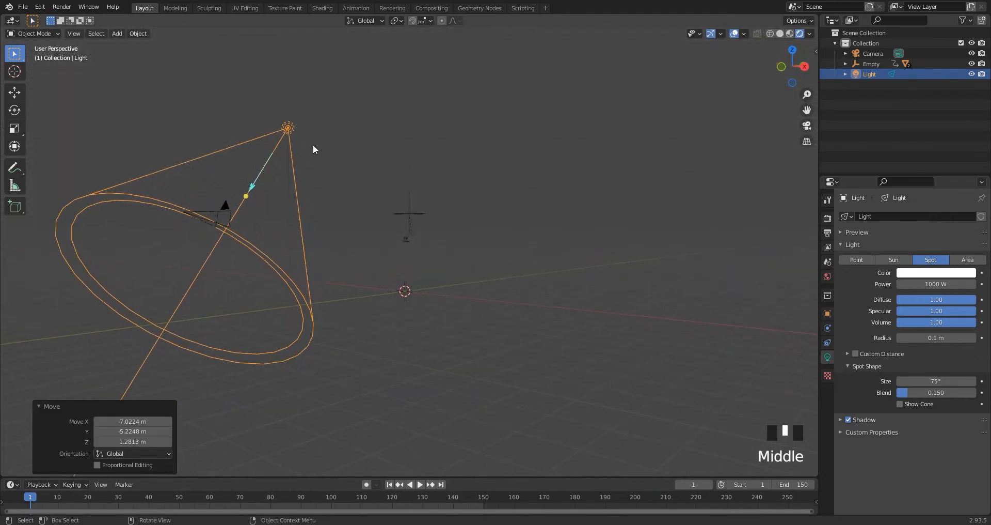
key("g")
key("z")
left_click(276, 271)
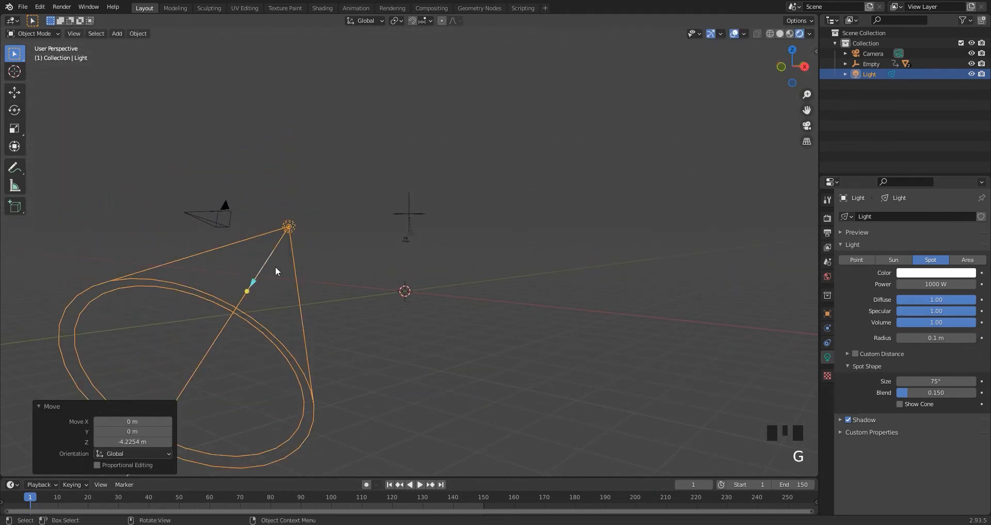
Aim the spot light at the ghost, reposition it in front of the figure, and check it in camera view.
left_click_drag(259, 293, 405, 263)
middle_click_drag(405, 264, 506, 290)
key("g")
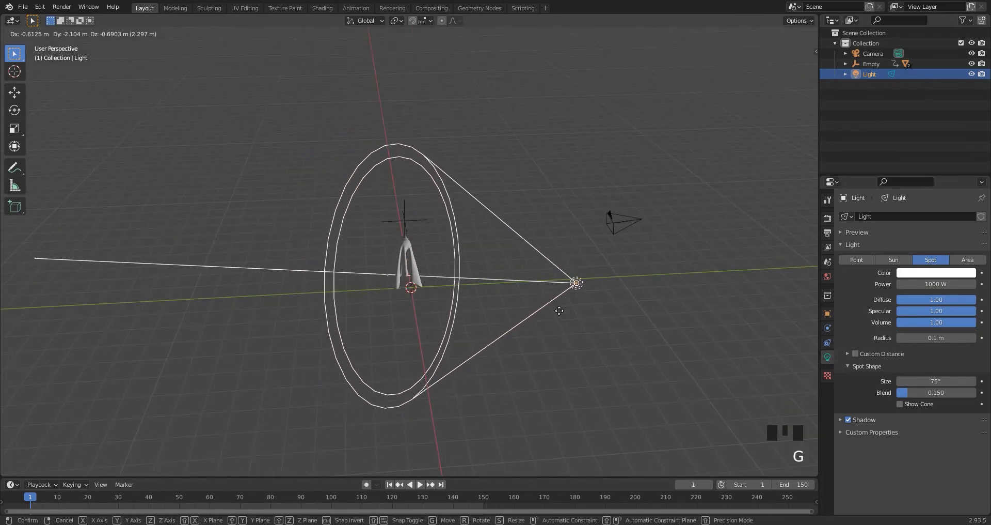
left_click(560, 309)
left_click_drag(494, 279, 481, 273)
key("KP_0")
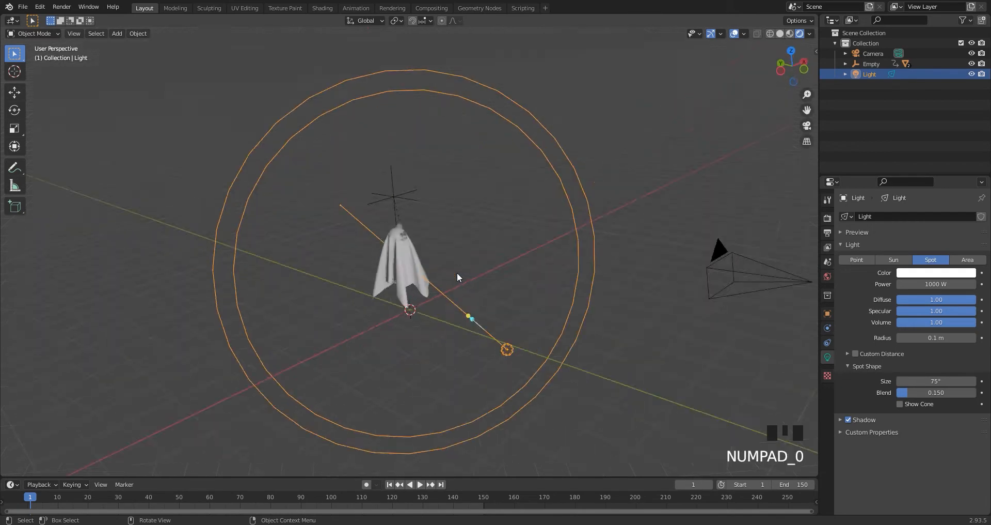
Move the spot light lower in camera view, below and to the left of the ghost, and point it up at the figure.
scroll(388, 294, "down", 2)
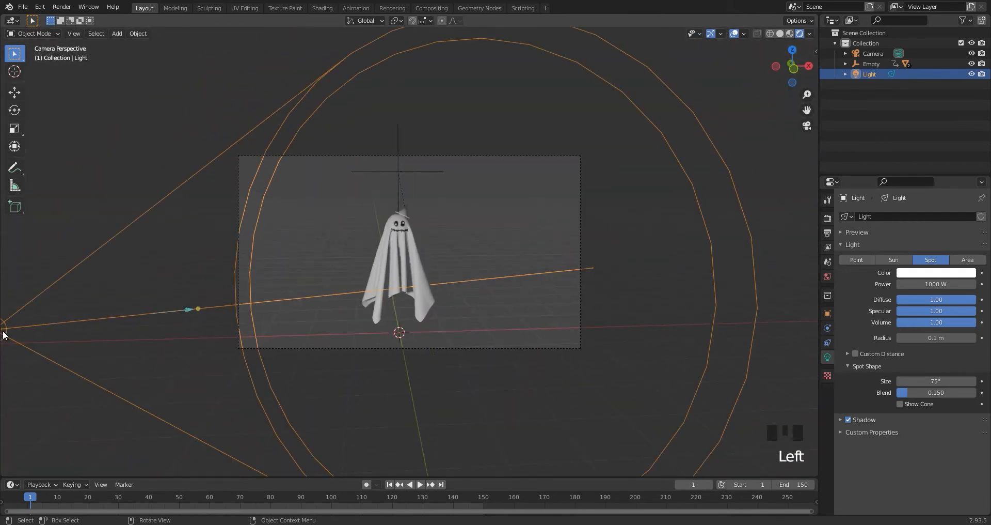
key("g")
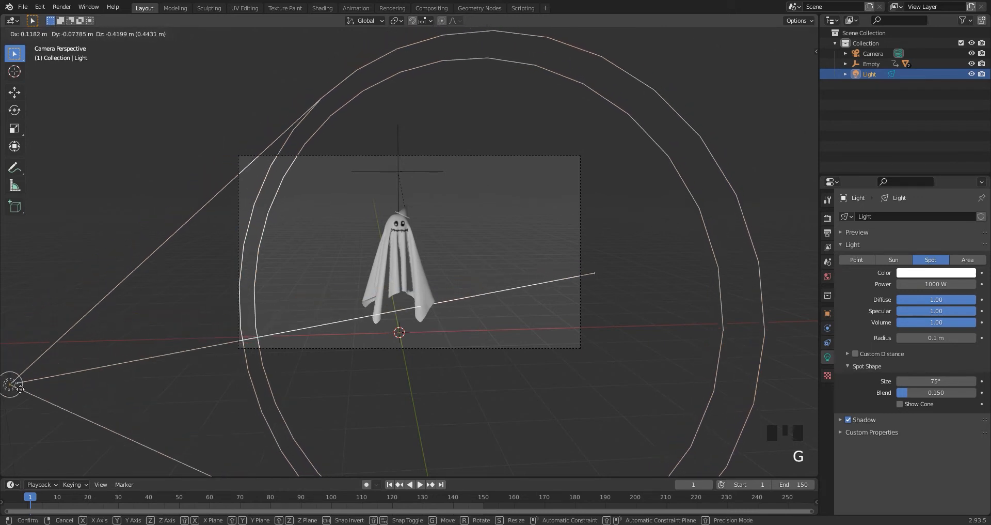
left_click(79, 445)
left_click_drag(252, 388, 236, 342)
Set the spot cone size to 25.3° and its blend to 0.823, and re-aim the light at the ghost.
left_click_drag(915, 383, 950, 381)
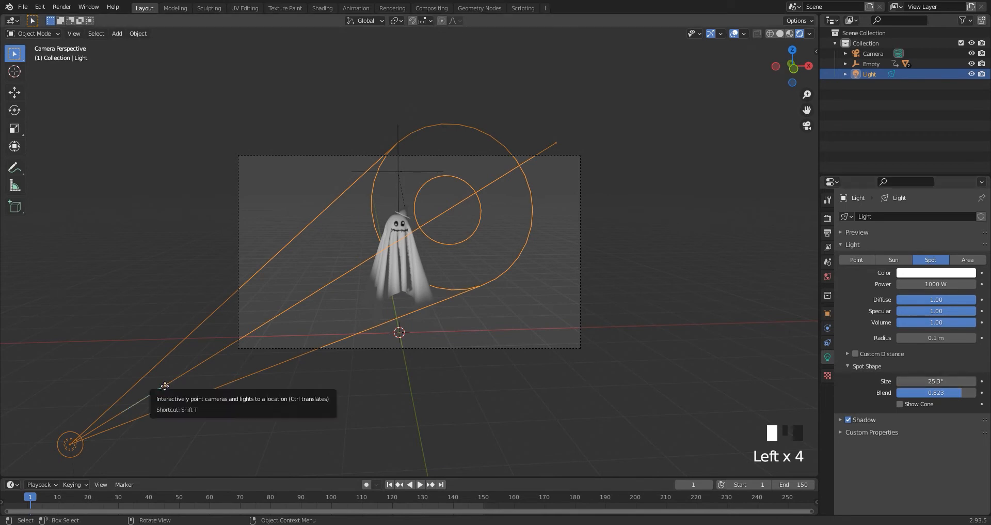
middle_click_drag(165, 386, 478, 289)
scroll(479, 289, "down", 2)
middle_click_drag(638, 293, 565, 284)
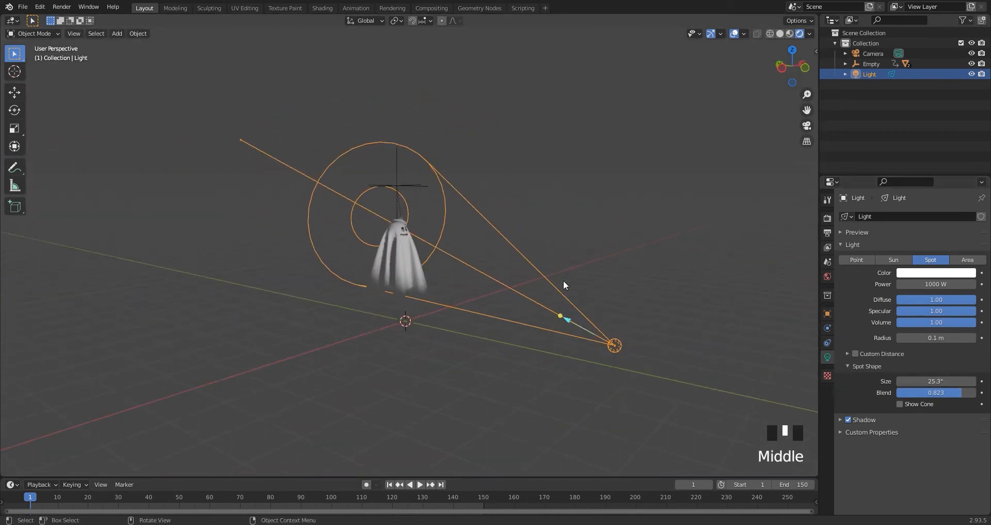
left_click_drag(559, 320, 537, 316)
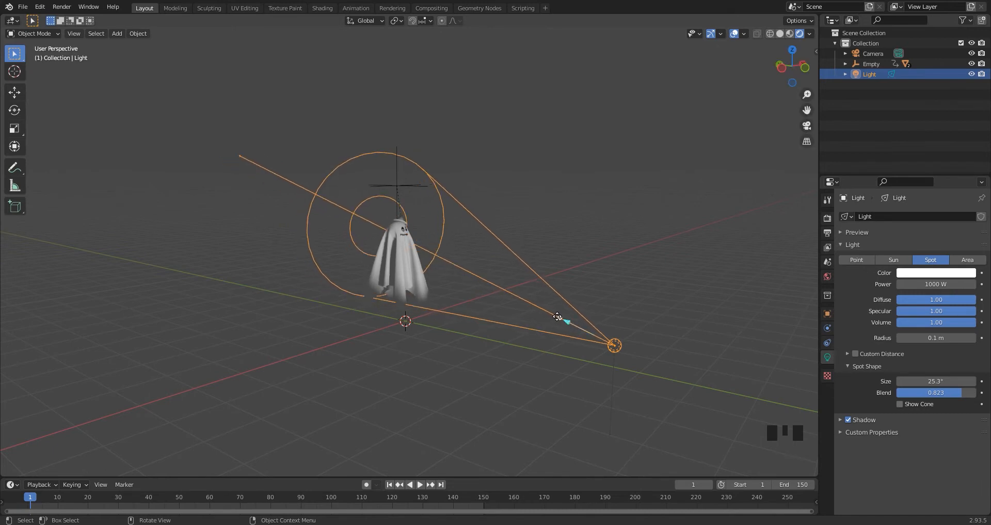
Change the spot light's colour to light blue with hue 0.592 and saturation 0.752.
key("KP_0")
scroll(423, 325, "up", 2)
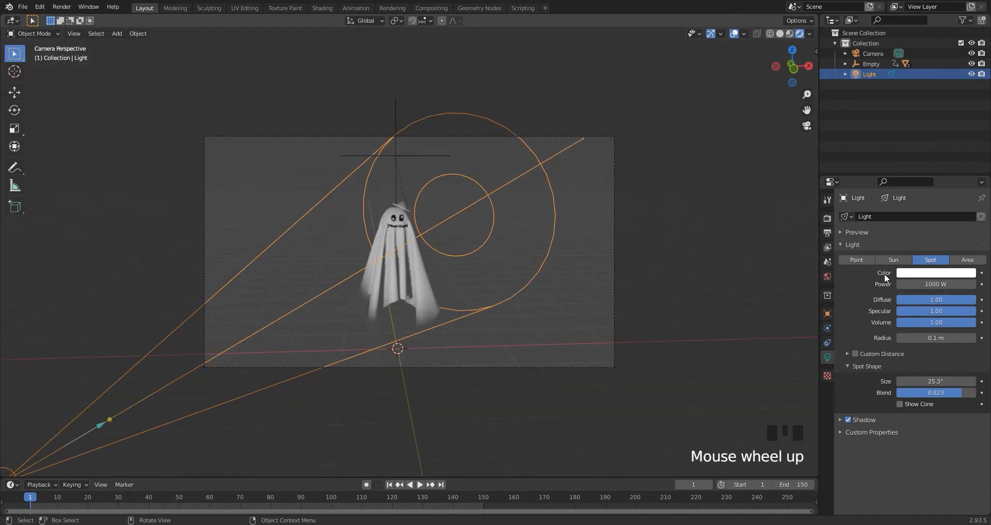
left_click(925, 275)
left_click_drag(923, 178, 933, 163)
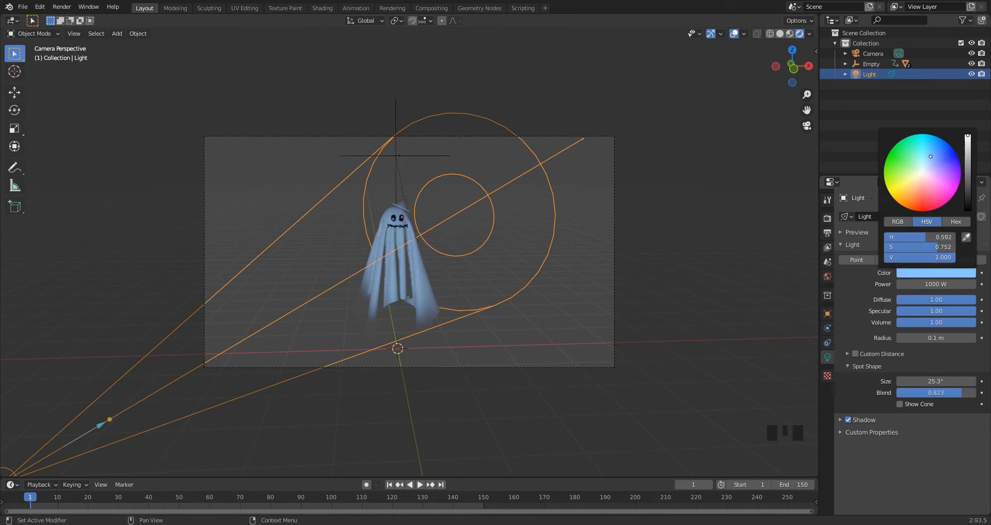
Duplicate the blue spot light and place the copy on the opposite side, behind the ghost.
scroll(414, 299, "down", 2)
middle_click_drag(414, 300, 401, 296)
scroll(513, 314, "down", 4)
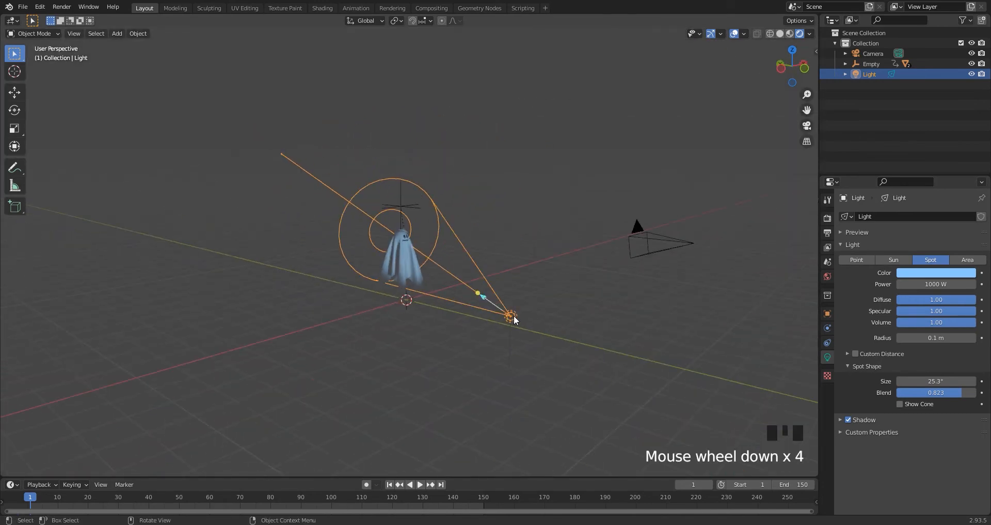
middle_click_drag(513, 315, 608, 249)
key("shift+d")
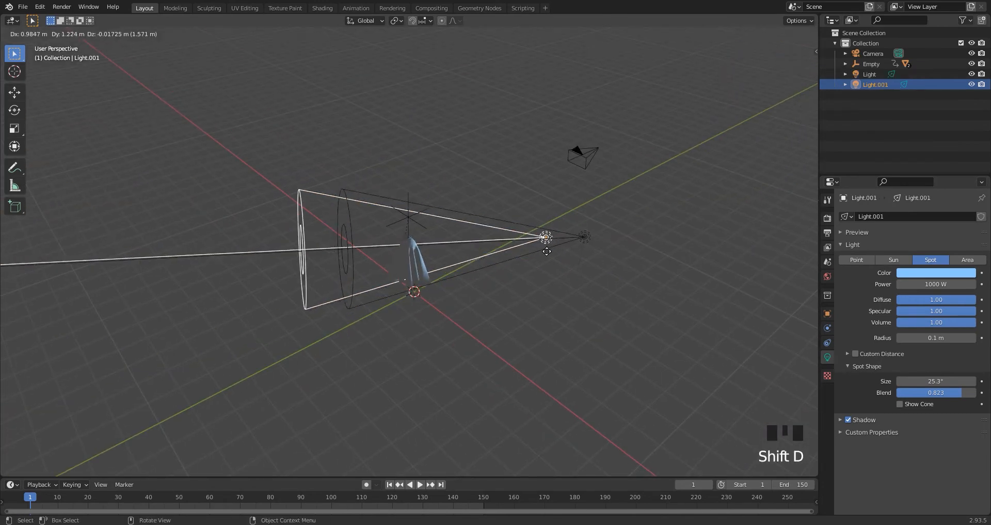
left_click(306, 229)
Aim the duplicated spot light at the ghost from behind and change its colour to light orange.
left_click_drag(226, 203, 516, 237)
middle_click_drag(516, 237, 481, 287)
key("KP_0")
scroll(457, 279, "up", 2)
scroll(485, 274, "up", 3)
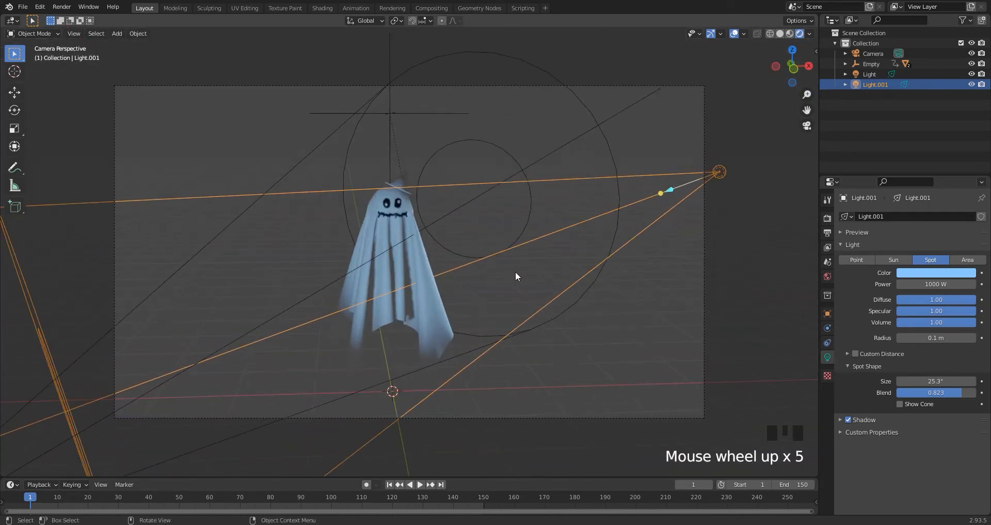
left_click_drag(657, 194, 643, 187)
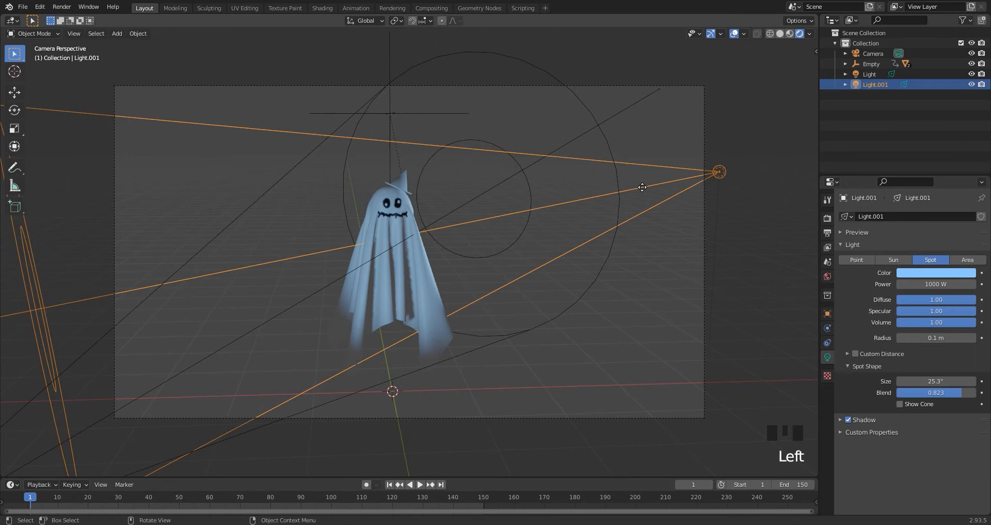
left_click(917, 273)
left_click(915, 190)
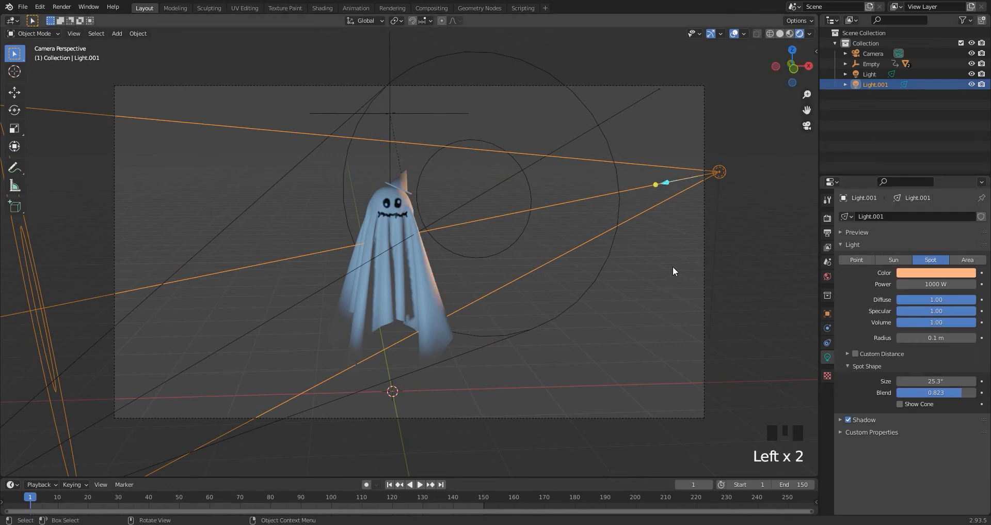
Duplicate the orange spot light, place the copy behind the ghost on its left side, and aim it at the figure.
scroll(540, 243, "down", 1)
middle_click_drag(540, 243, 543, 301)
scroll(543, 302, "down", 3)
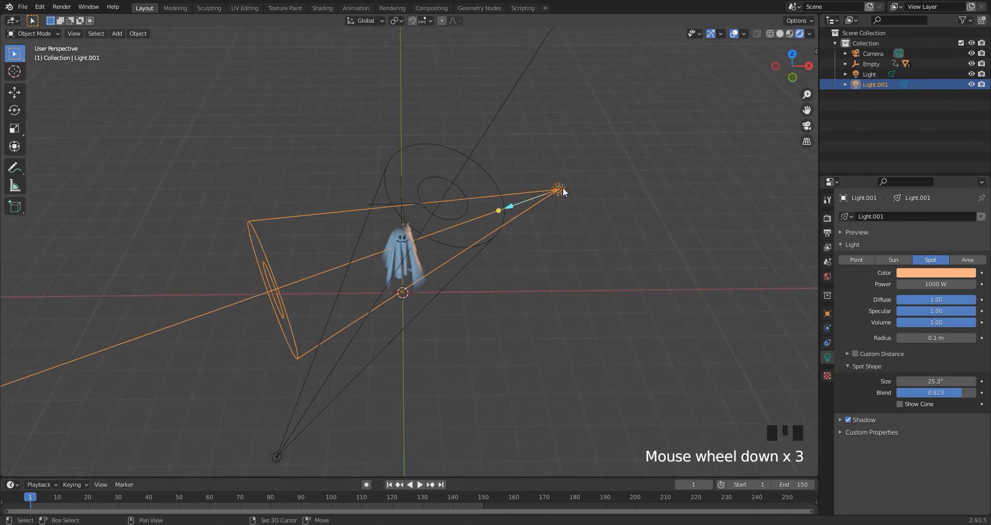
key("shift+d")
left_click(308, 148)
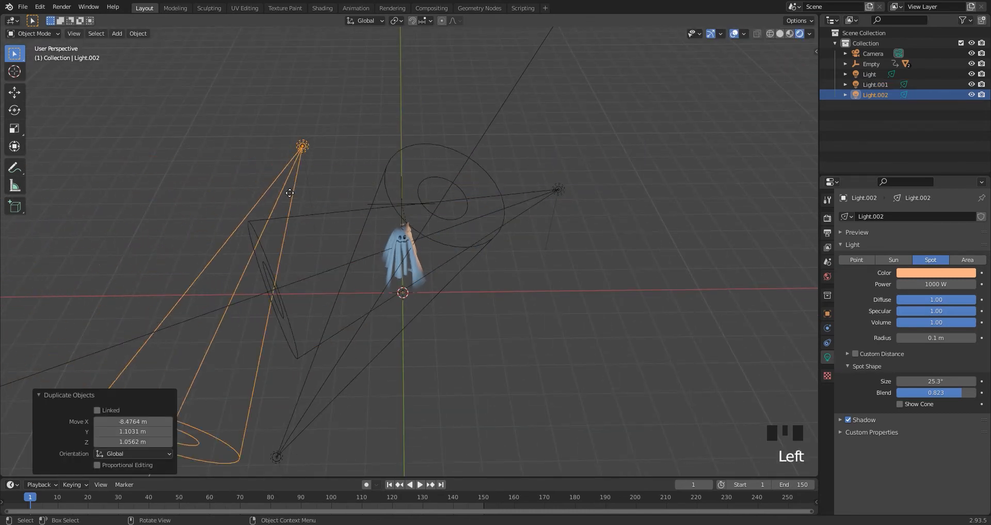
left_click_drag(290, 193, 352, 195)
key("KP_0")
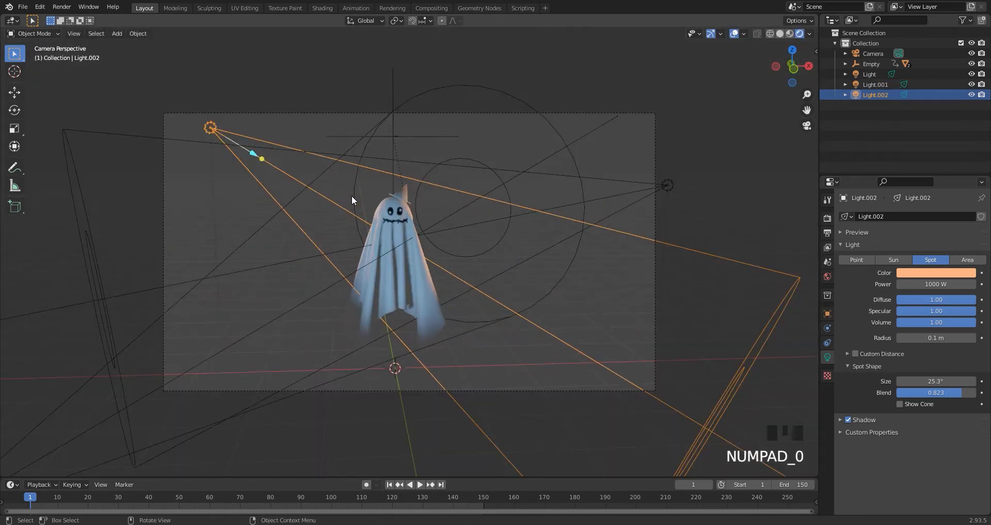
scroll(334, 196, "up", 1)
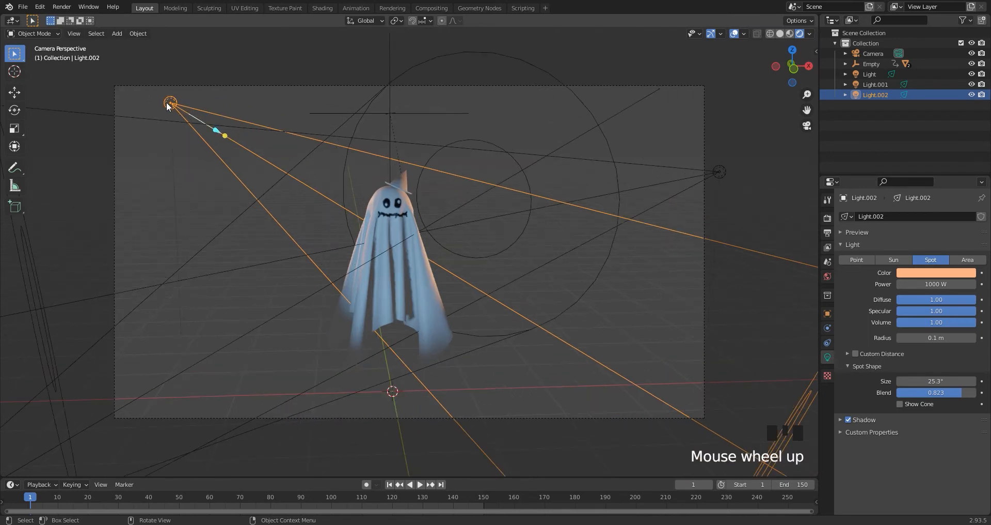
Move the orange spot light behind the ghost's left side about 1.1 m higher and aim it at the ghost again.
key("g")
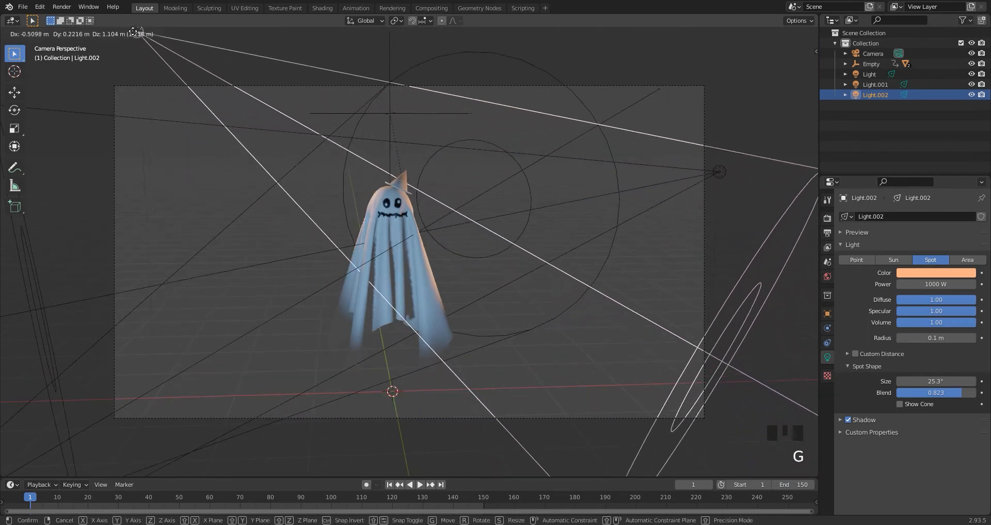
left_click(133, 31)
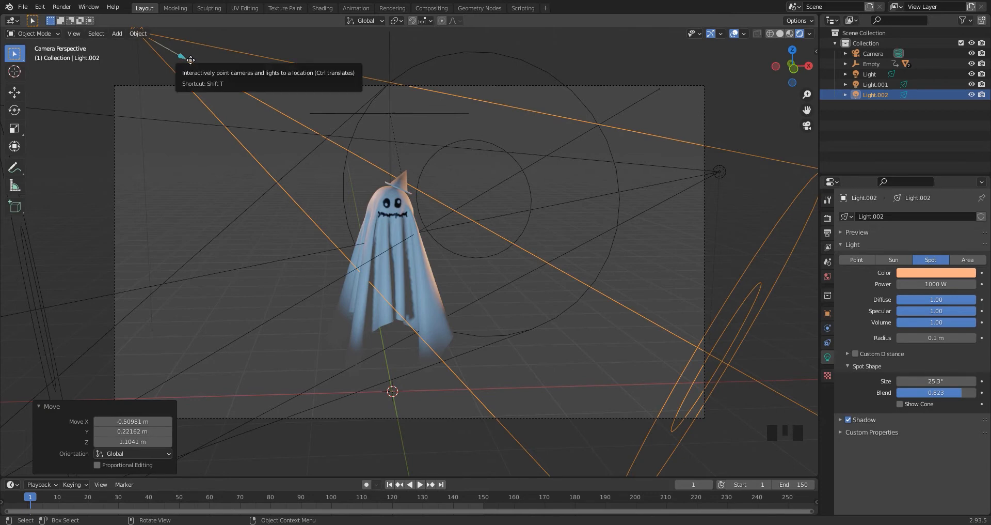
left_click_drag(190, 61, 187, 68)
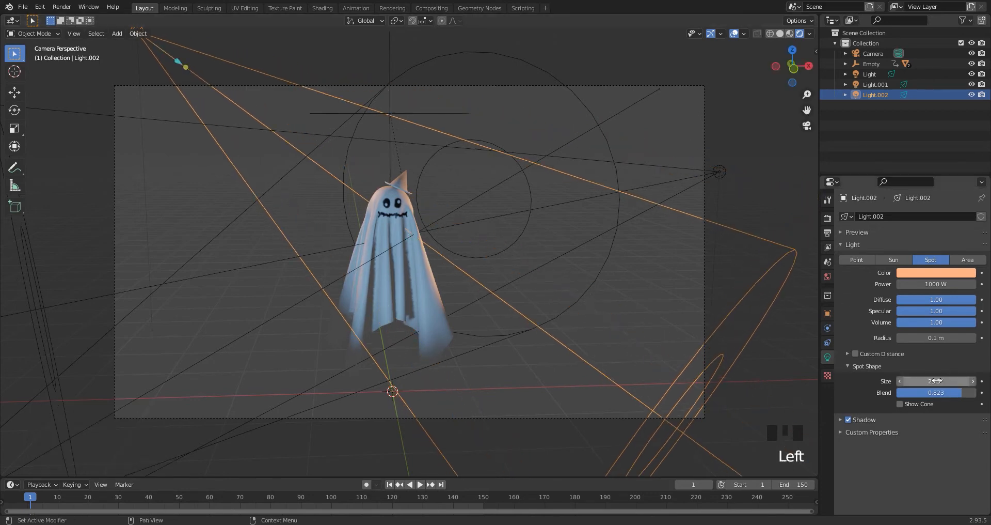
Narrow the light's spot size to 14.1°, and check the lighting by playing the animation before returning to the first frame.
mouse_move(937, 381)
left_mouse_down()
mouse_move(906, 380)
mouse_move(924, 380)
left_mouse_up()
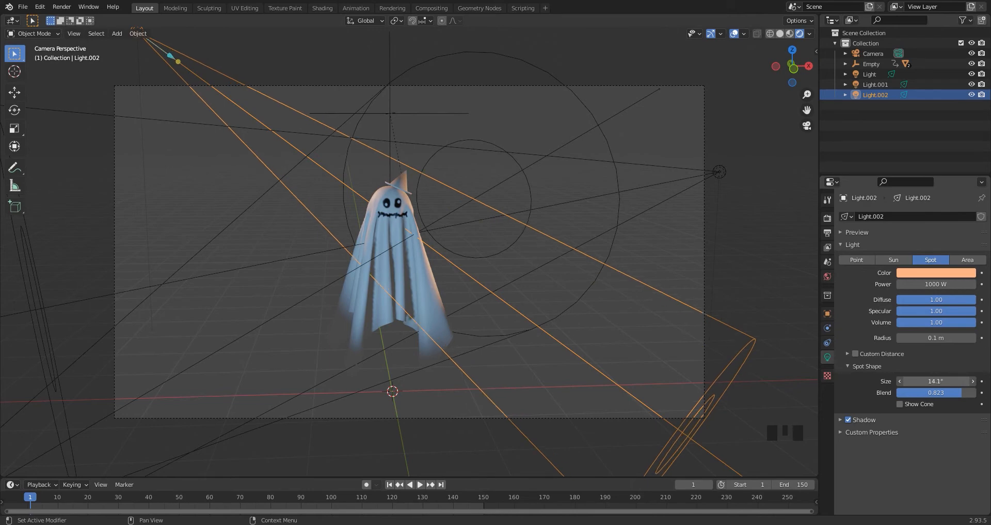
scroll(467, 300, "up", 2)
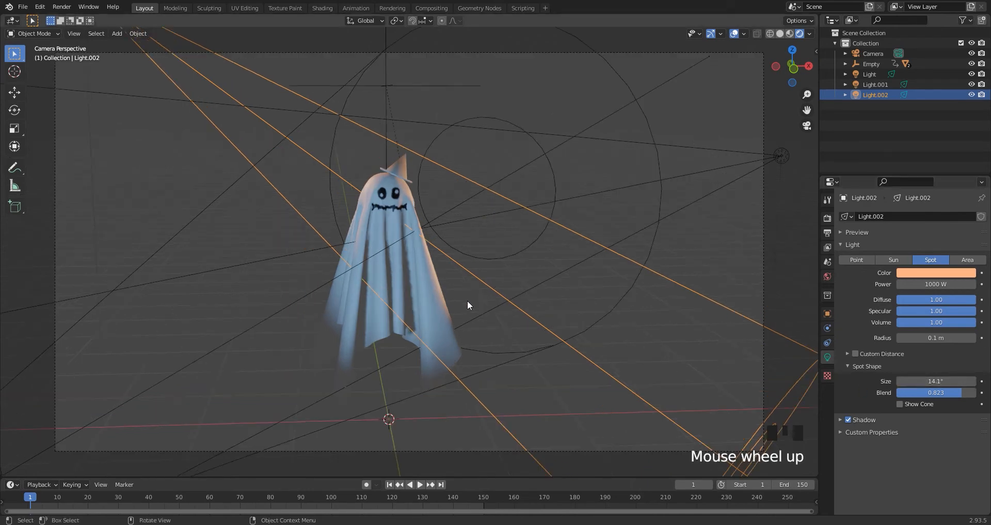
scroll(451, 277, "down", 2)
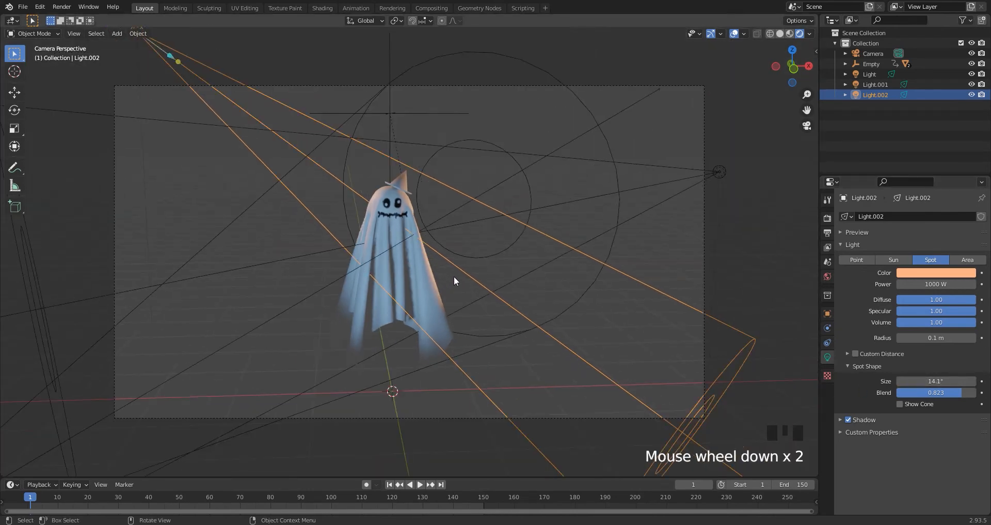
key("space")
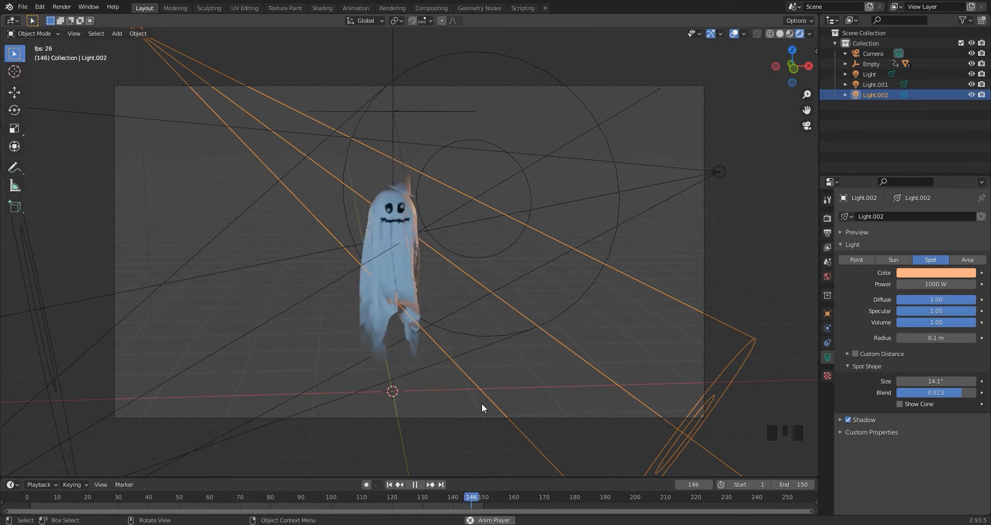
key("space")
left_click(389, 484)
Give the witch hat a new black material with a roughness of 0.743.
left_click(421, 271)
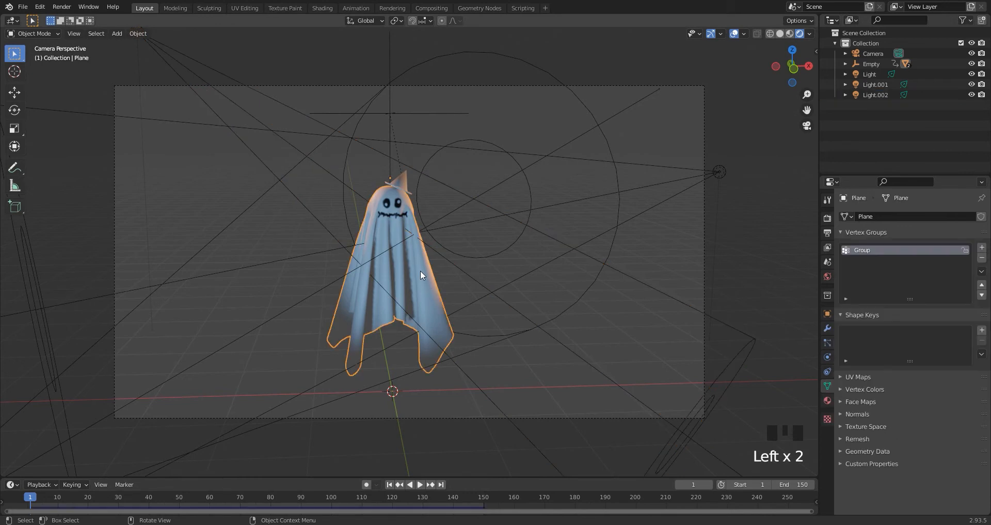
left_click(405, 180)
left_click(827, 401)
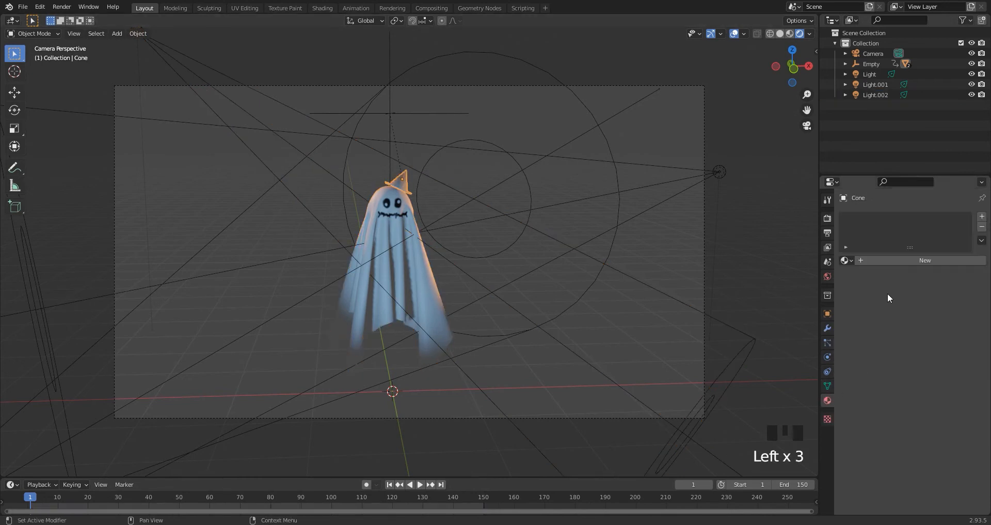
left_click(924, 260)
left_click(943, 367)
left_click_drag(968, 272, 968, 294)
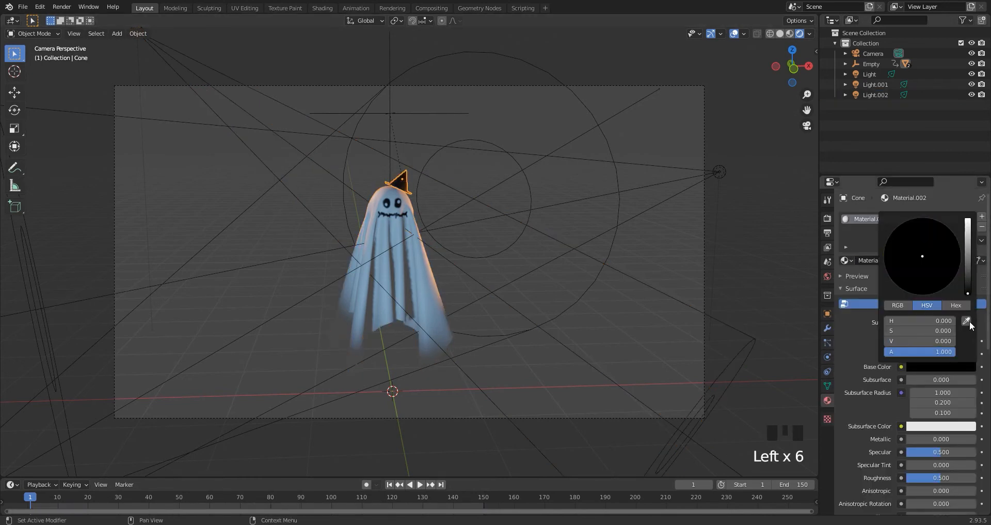
scroll(928, 475, "down", 3)
left_click_drag(928, 415, 952, 415)
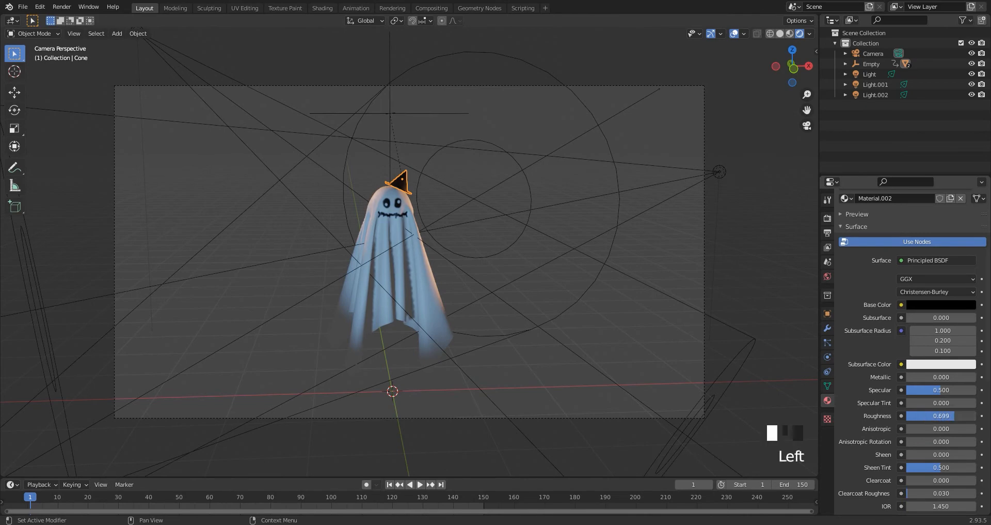
Open the ghost's material in the Shading workspace and move its image texture and Principled BSDF nodes down, away from the output.
left_click(322, 8)
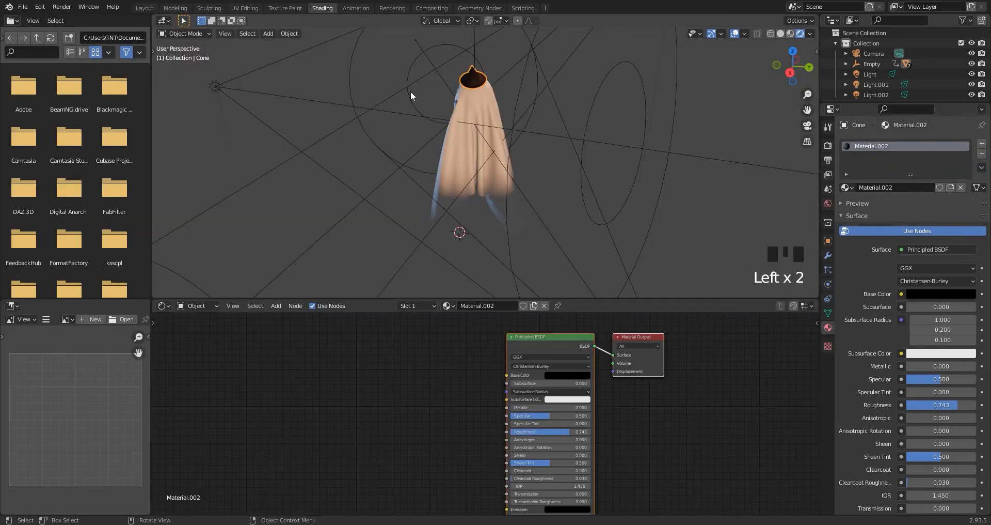
mouse_move(412, 95)
middle_mouse_down()
mouse_move(562, 161)
mouse_move(546, 142)
middle_mouse_up()
left_click(525, 143)
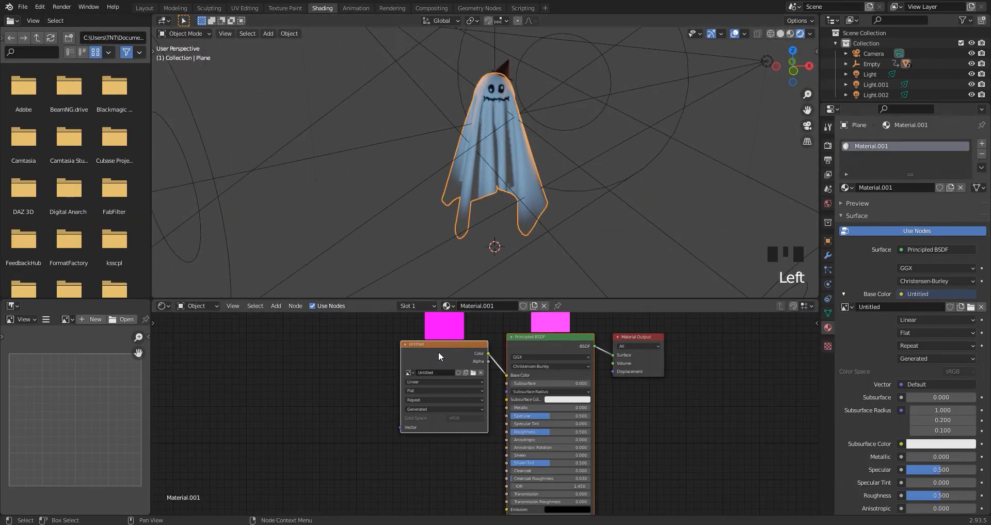
left_click_drag(440, 350, 351, 497)
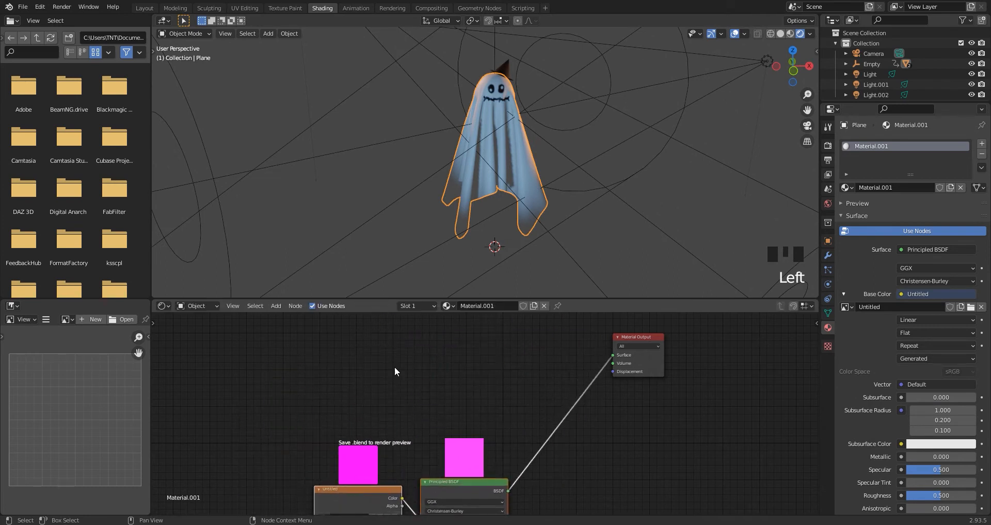
Add a Translucent BSDF and combine it with the Principled BSDF through a Mix Shader, with the translucent shader in the first shader input.
key("shift+a")
left_click(416, 348)
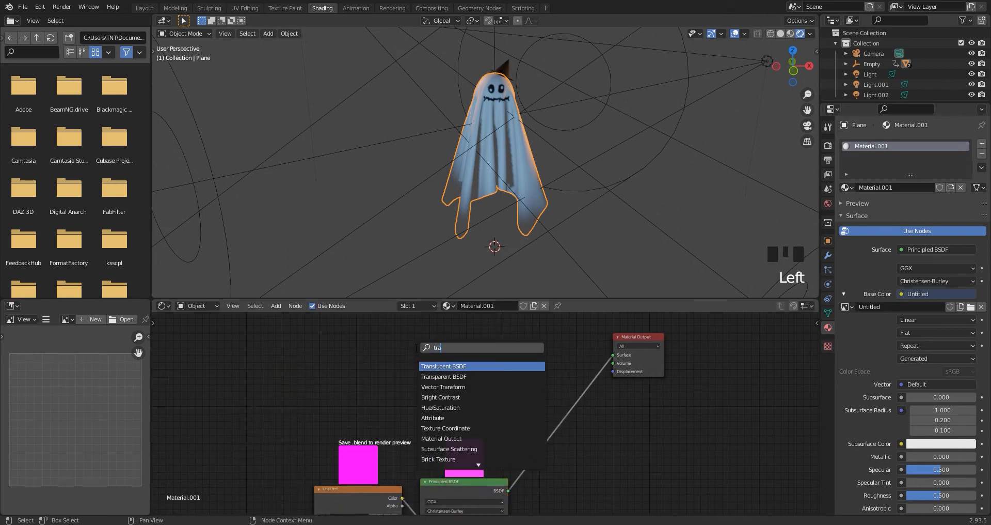
left_click(438, 366)
left_click(437, 366)
key("shift+a")
left_click(466, 353)
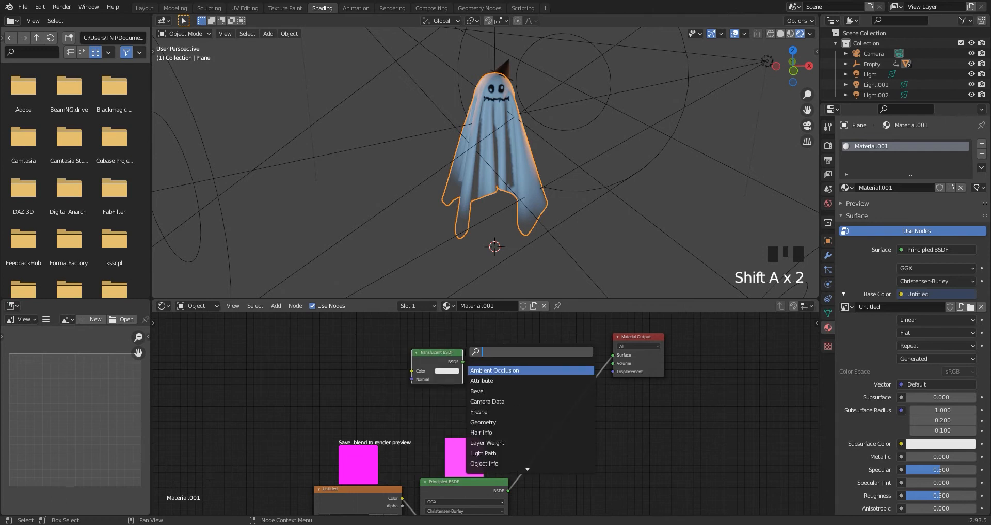
left_click(509, 381)
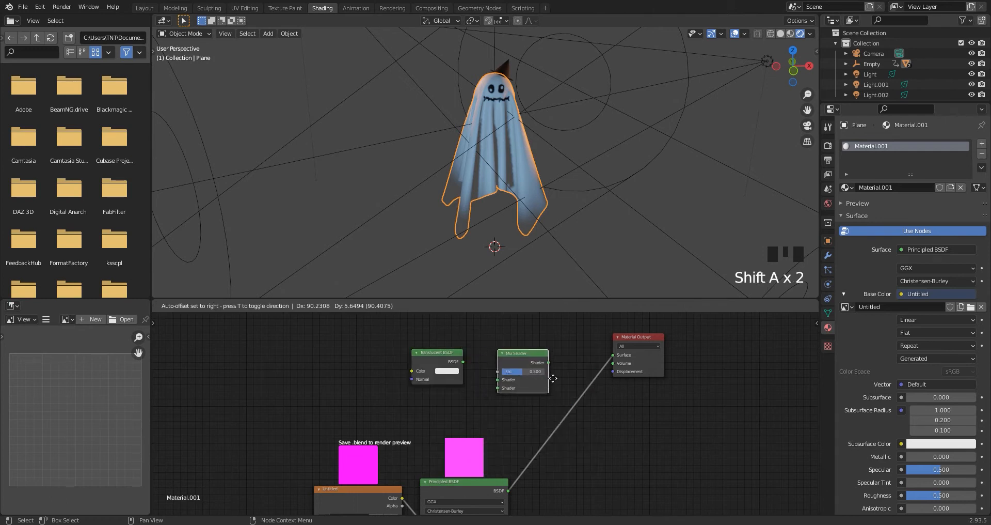
left_click(538, 376)
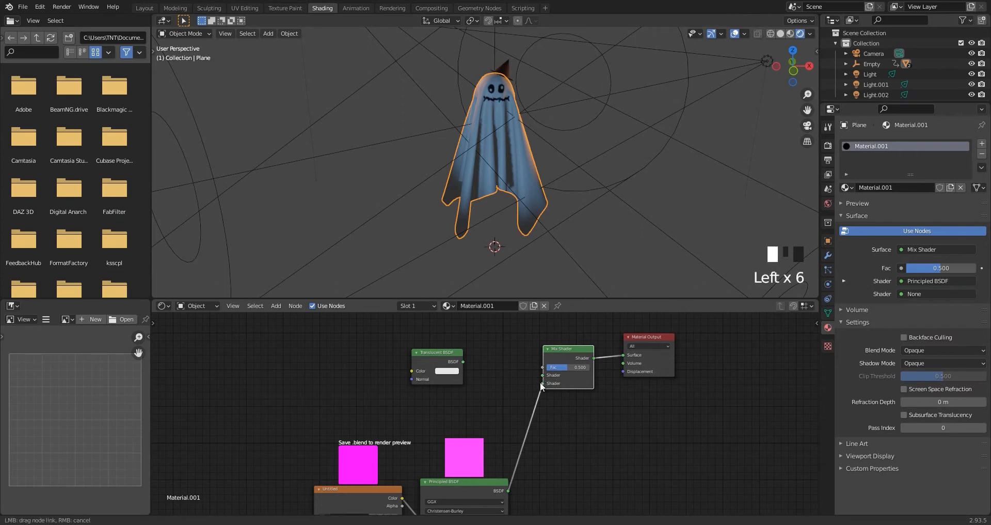
left_click_drag(464, 361, 542, 375)
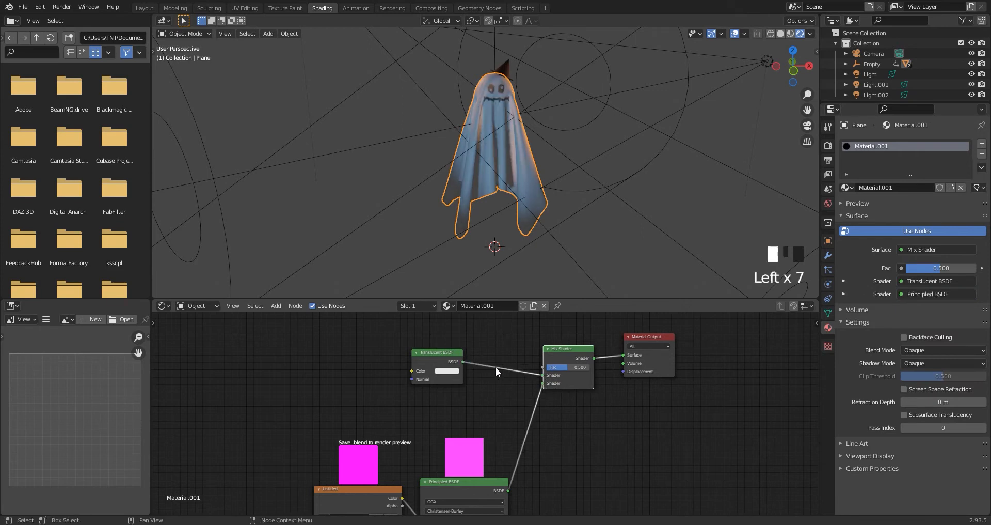
Add a Layer Weight node and connect its Facing output to the Mix Shader's factor.
left_click_drag(449, 396, 471, 438)
key("shift+a")
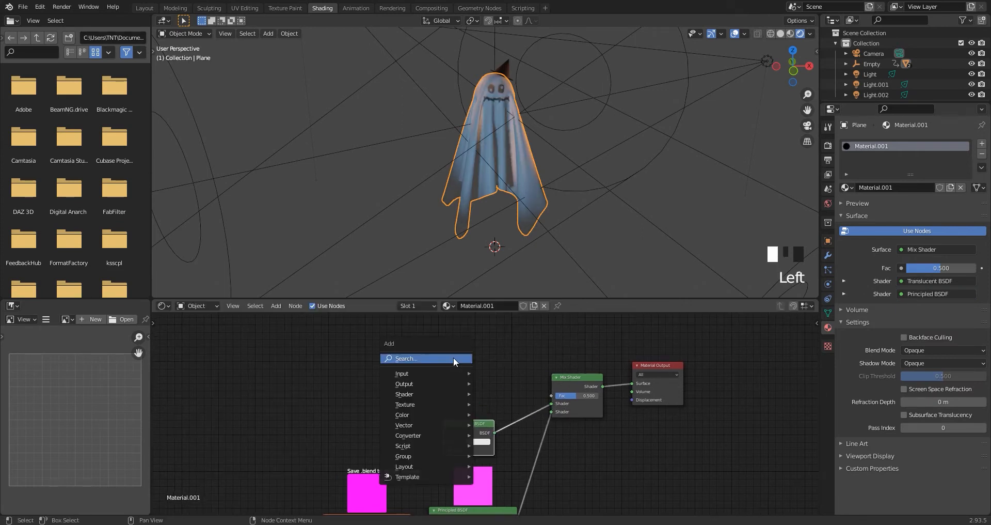
left_click(453, 358)
type("lay")
left_click(509, 375)
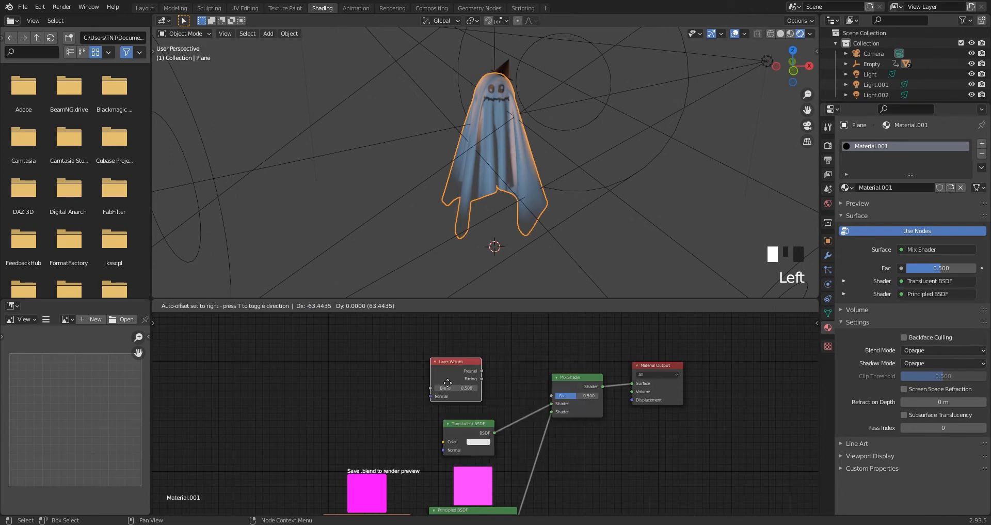
left_click(457, 383)
scroll(456, 383, "up", 4)
left_click_drag(439, 378, 576, 388)
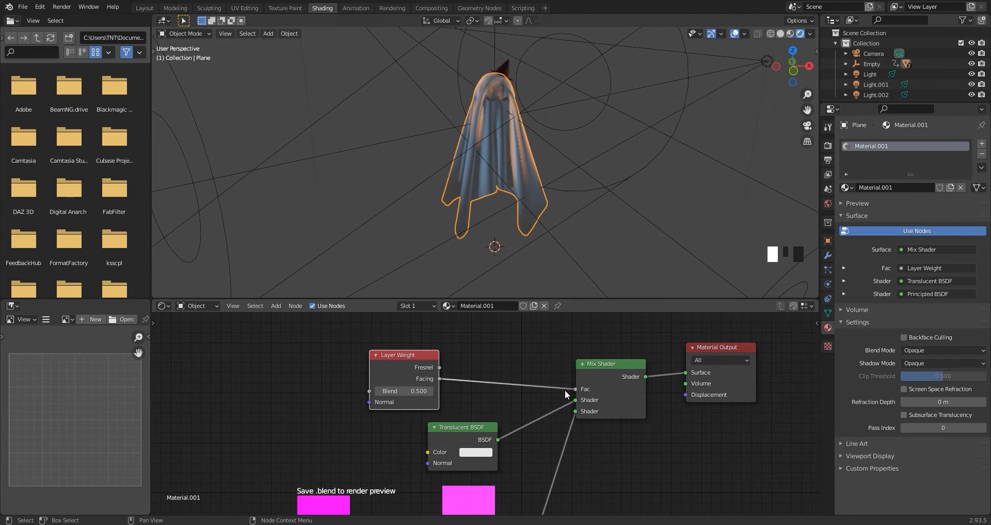
Try Layer Weight blend values of 0.900 and 1.000 while viewing the ghost's face up close.
middle_click_drag(612, 203, 500, 166)
scroll(526, 90, "up", 2)
scroll(525, 143, "up", 2)
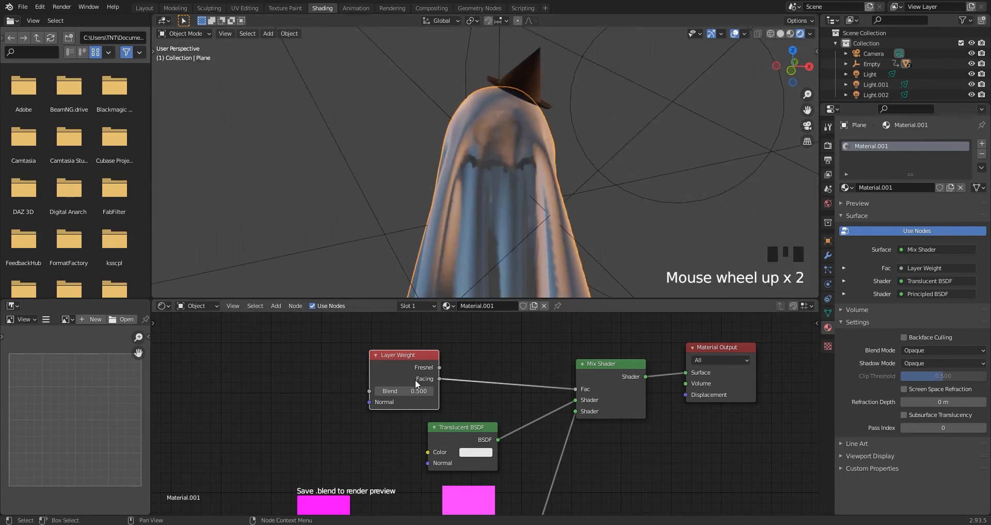
mouse_move(413, 391)
left_mouse_down()
mouse_move(439, 391)
mouse_move(392, 391)
mouse_move(434, 391)
left_mouse_up()
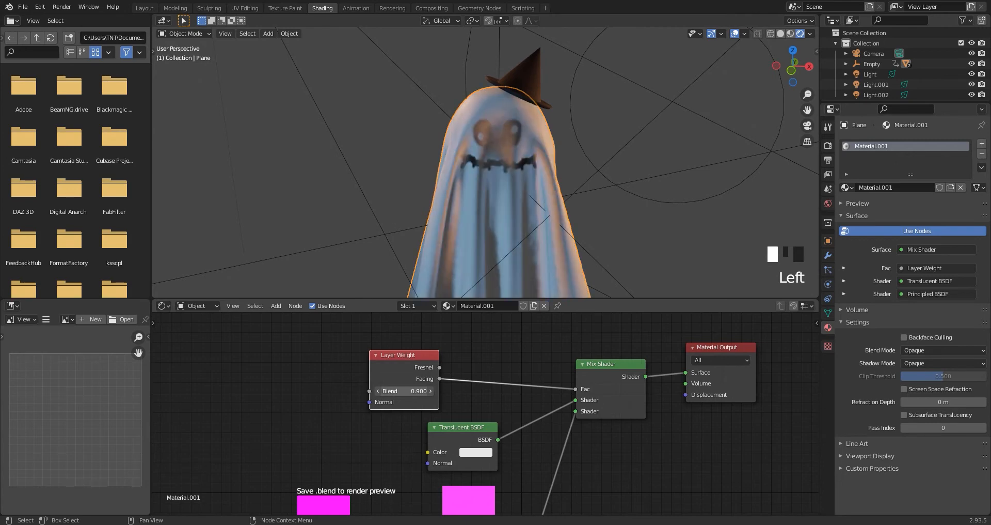
left_click(431, 391)
scroll(516, 172, "down", 1)
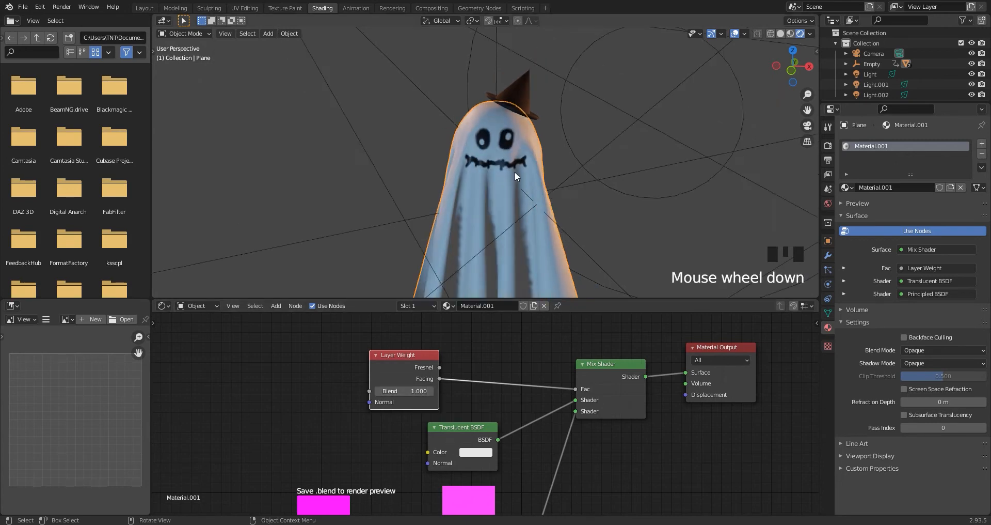
mouse_move(515, 172)
middle_mouse_down()
mouse_move(432, 168)
mouse_move(513, 170)
mouse_move(460, 206)
mouse_move(504, 208)
mouse_move(476, 199)
middle_mouse_up()
left_click(379, 391)
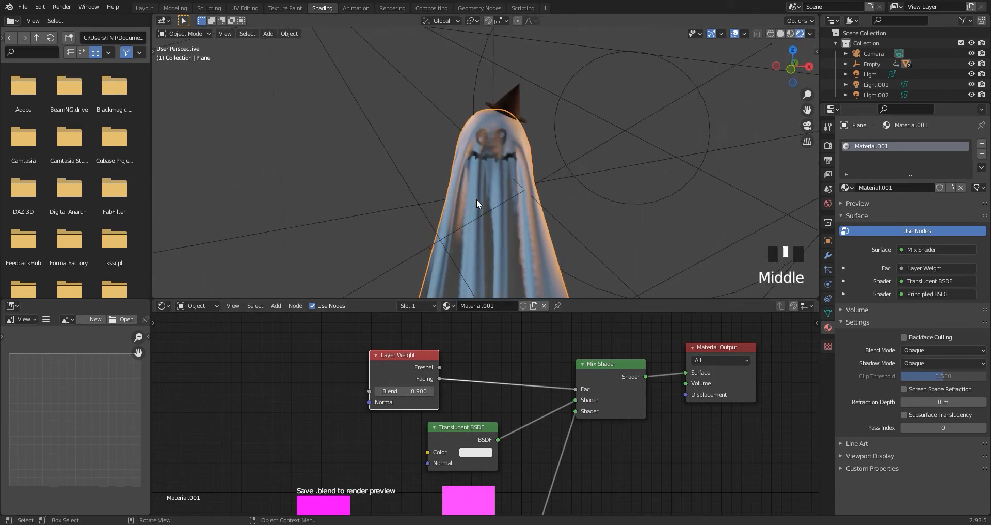
Preview the ghost's animation and set the Layer Weight blend to 0.950.
key("space")
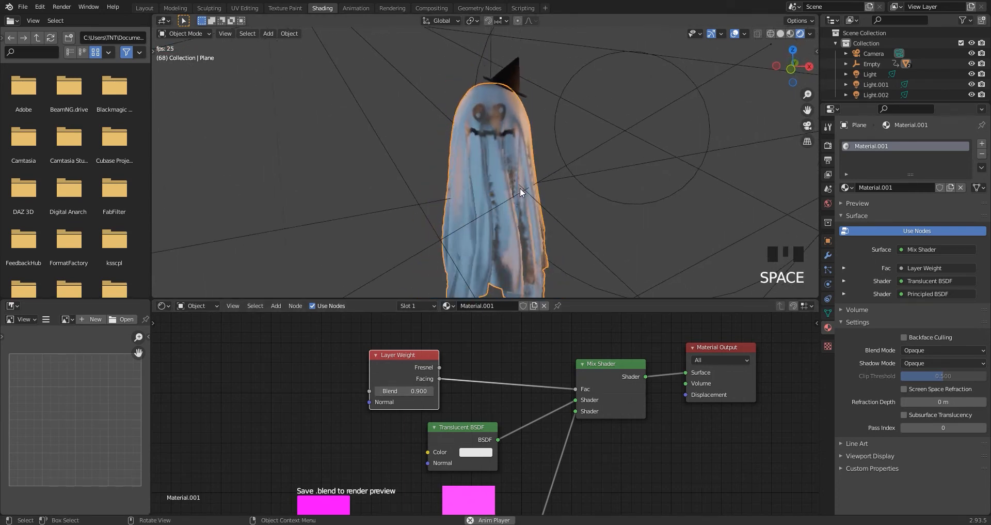
key("space")
left_click(404, 395)
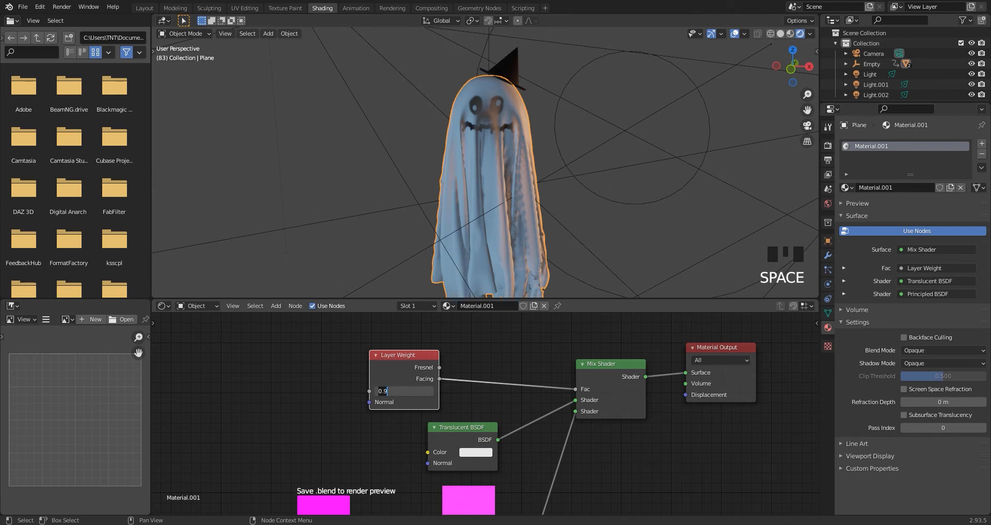
key("Return")
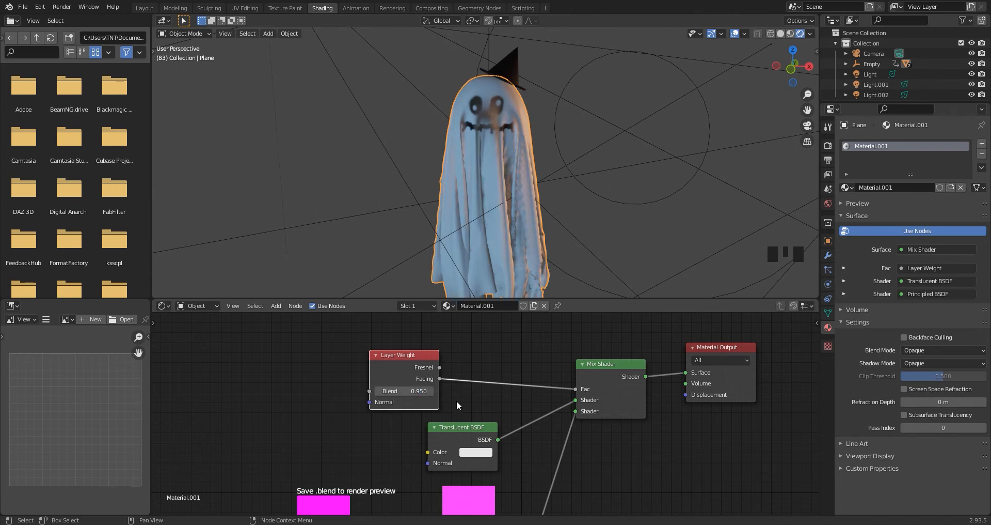
key("space")
key("space")
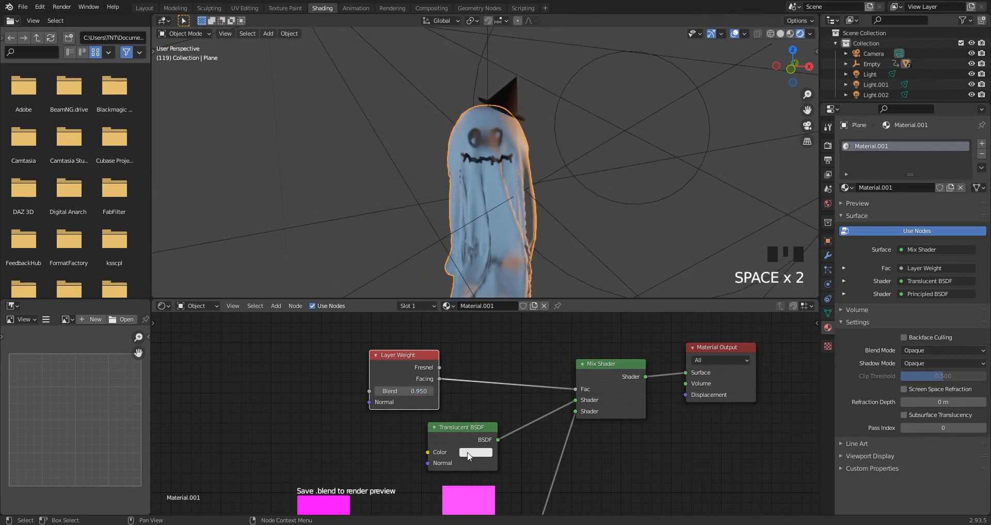
Try a green Translucent BSDF colour with hue 0.333 and saturation 0.824 while playing the animation.
left_click(469, 455)
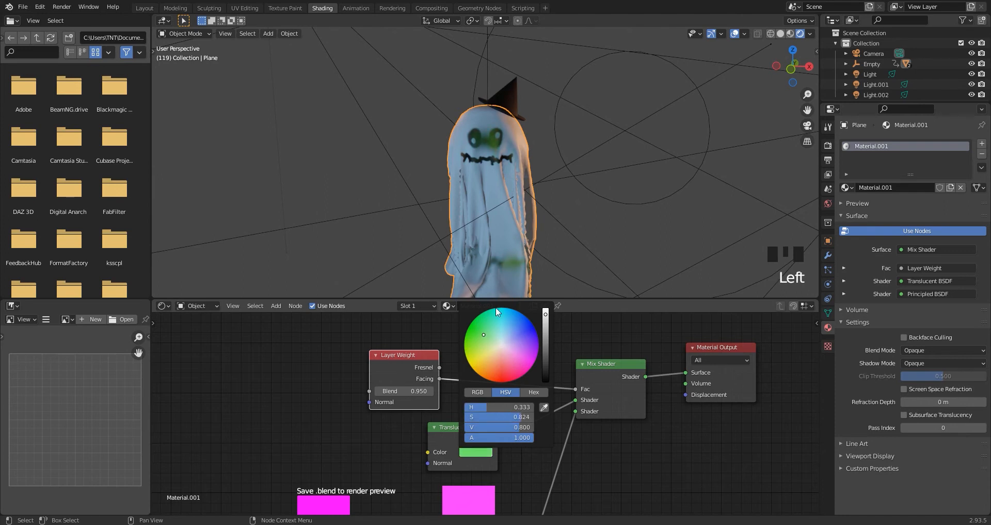
key("space")
scroll(493, 248, "down", 2)
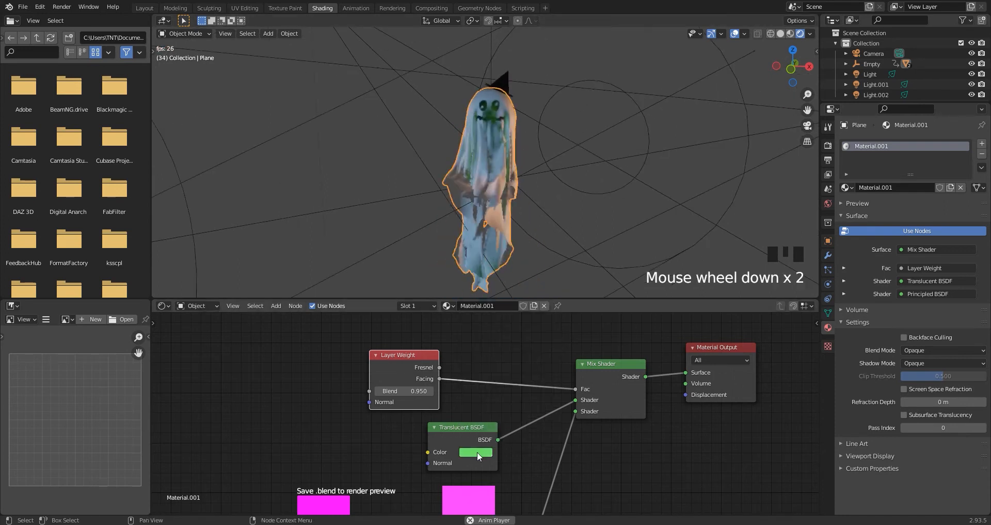
Change the Translucent BSDF's colour to a bright, saturated cyan with a value of 1.000.
left_click(477, 456)
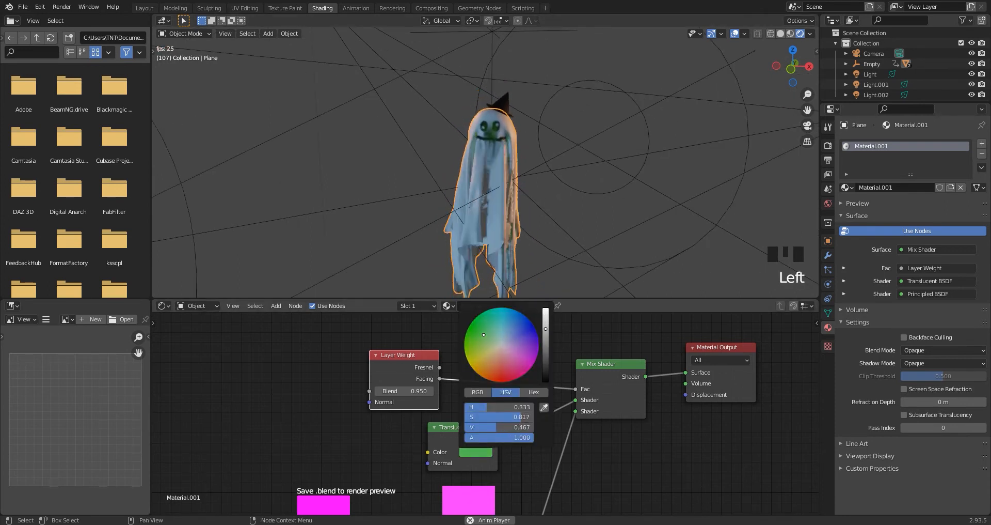
left_click_drag(546, 328, 545, 308)
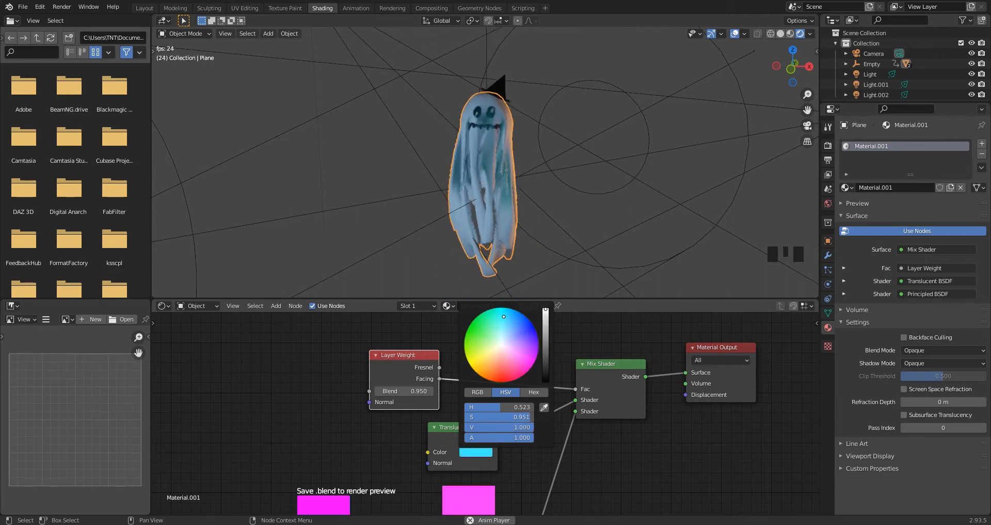
left_click(501, 315)
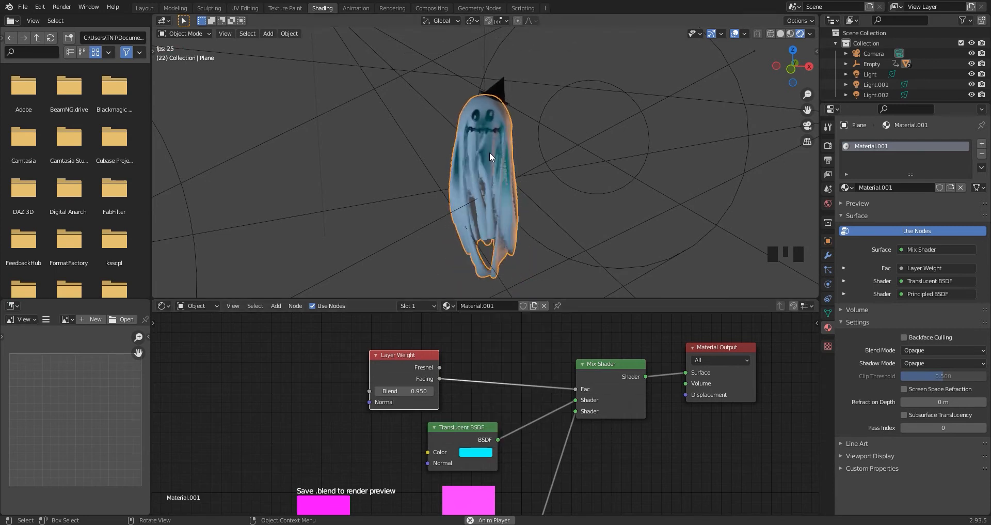
Switch to the Layout workspace and preview the ghost's animation through the camera.
scroll(490, 150, "up", 2)
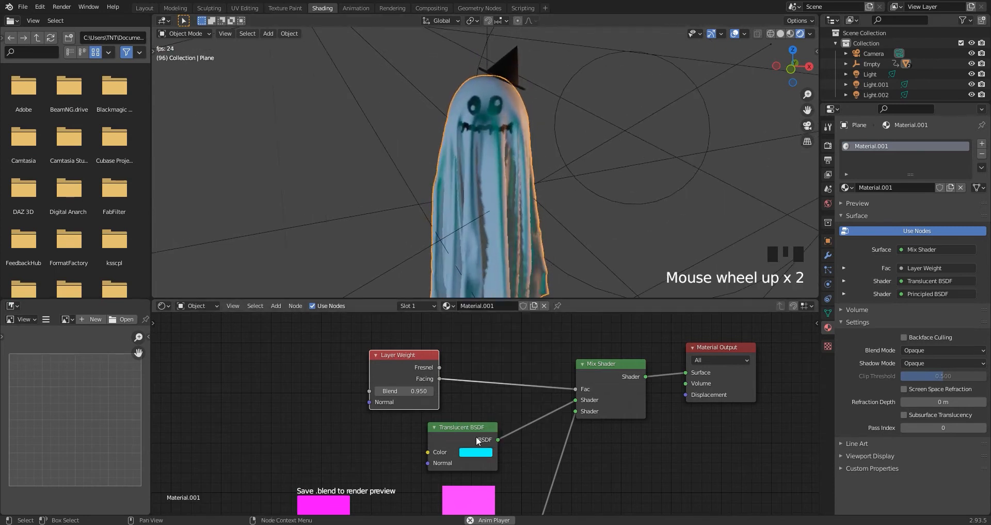
key("space")
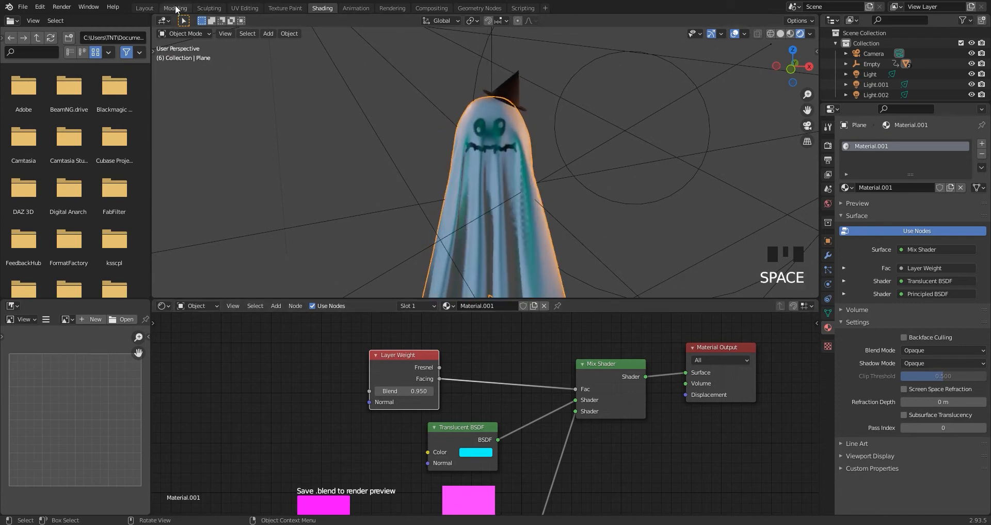
left_click(144, 9)
key("space")
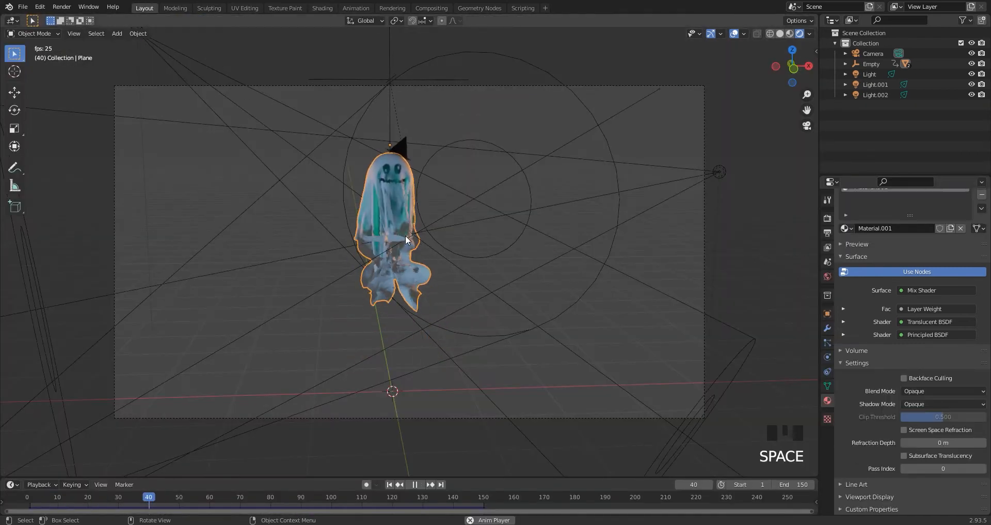
key("space")
Change the spot light Light to bright blue with hue 0.566 and saturation 1.000, and preview the animation.
scroll(409, 237, "down", 3)
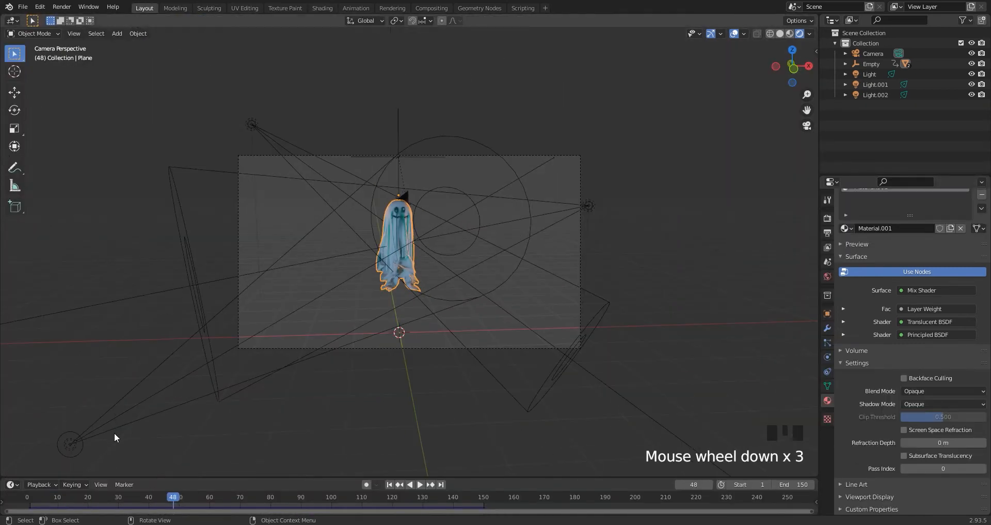
left_click(72, 443)
scroll(479, 254, "up", 4)
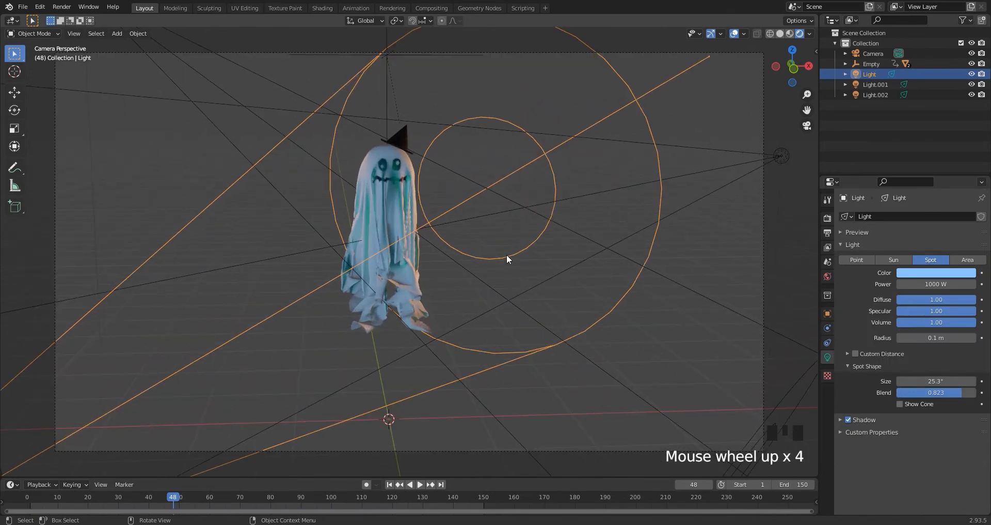
left_click(928, 274)
mouse_move(932, 153)
left_mouse_down()
mouse_move(947, 152)
mouse_move(924, 138)
left_mouse_up()
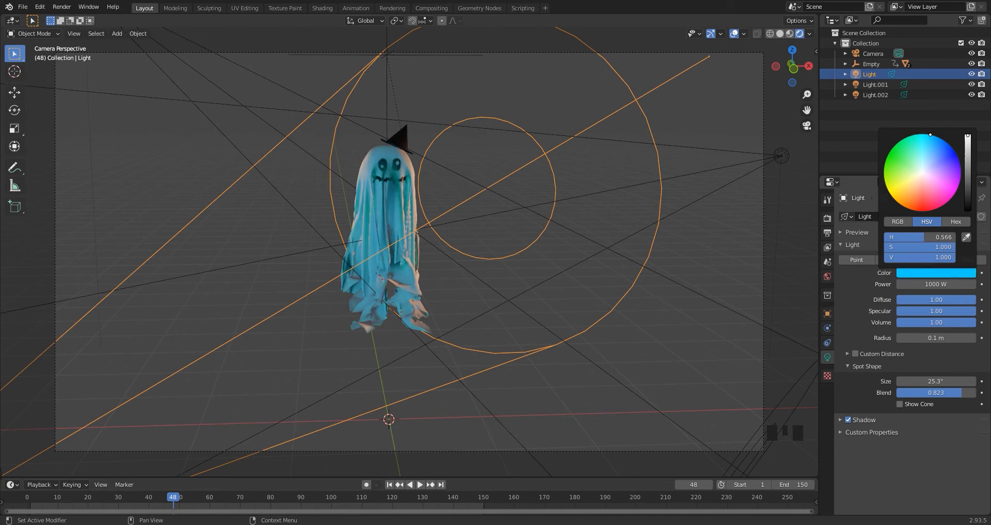
key("space")
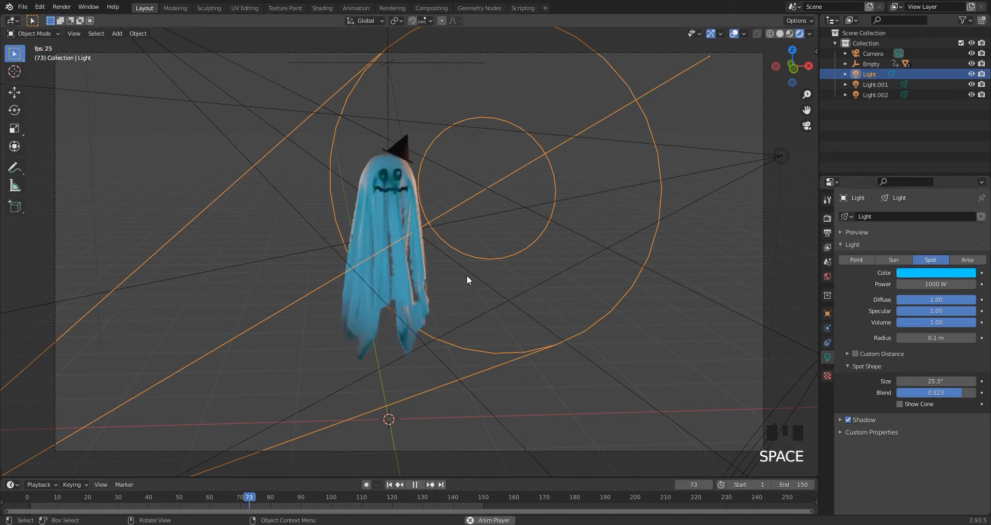
key("space")
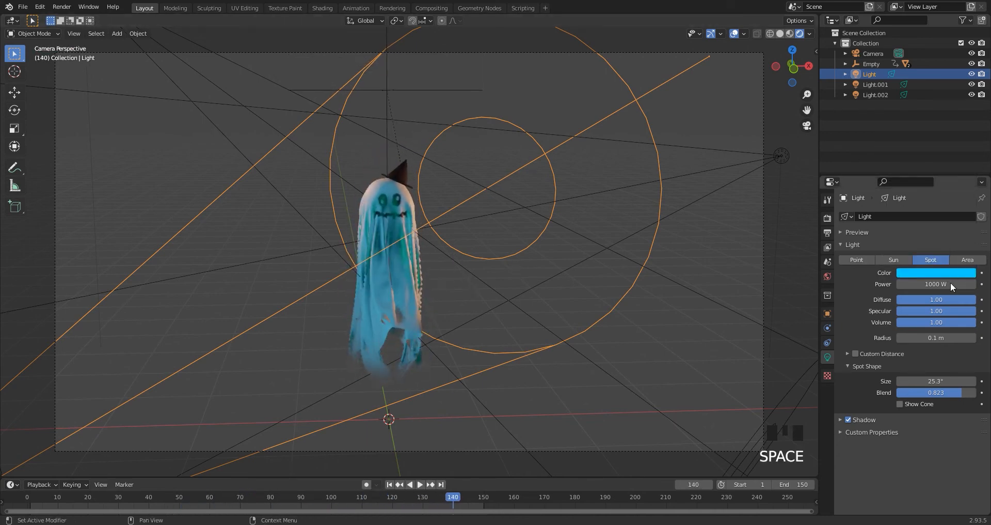
Set the blue spot light's power to 3333 W and play the animation.
type("333")
key("Return")
key("space")
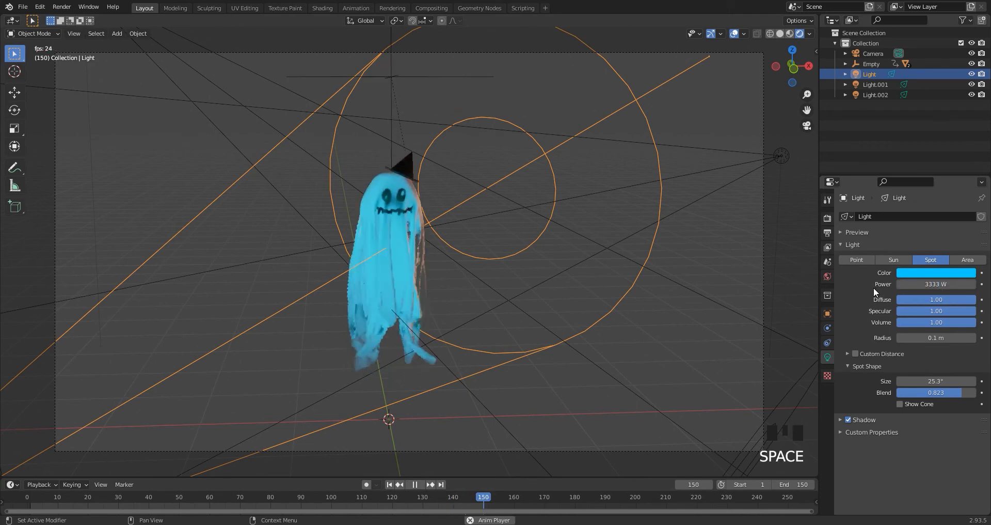
scroll(420, 216, "up", 1)
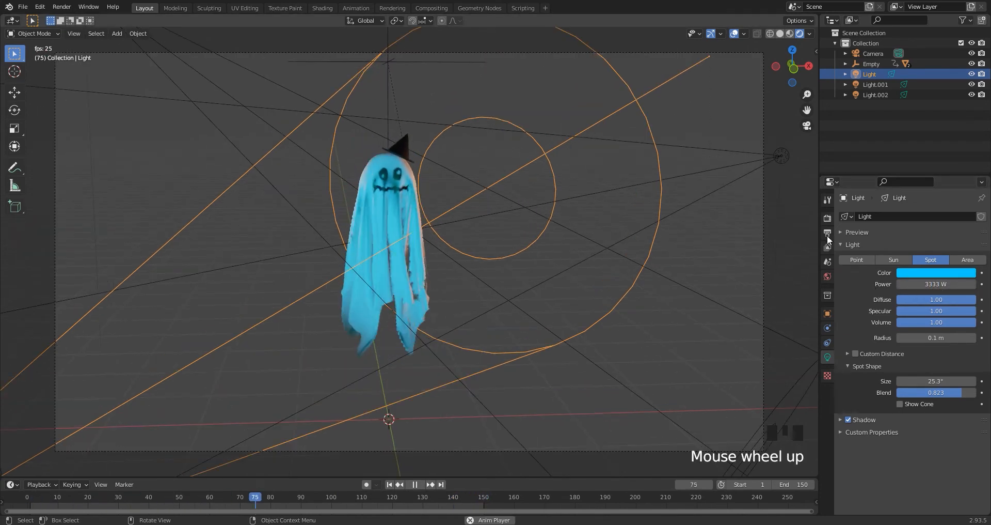
Change the world background colour to dark blue and return the animation to frame 1.
left_click(827, 276)
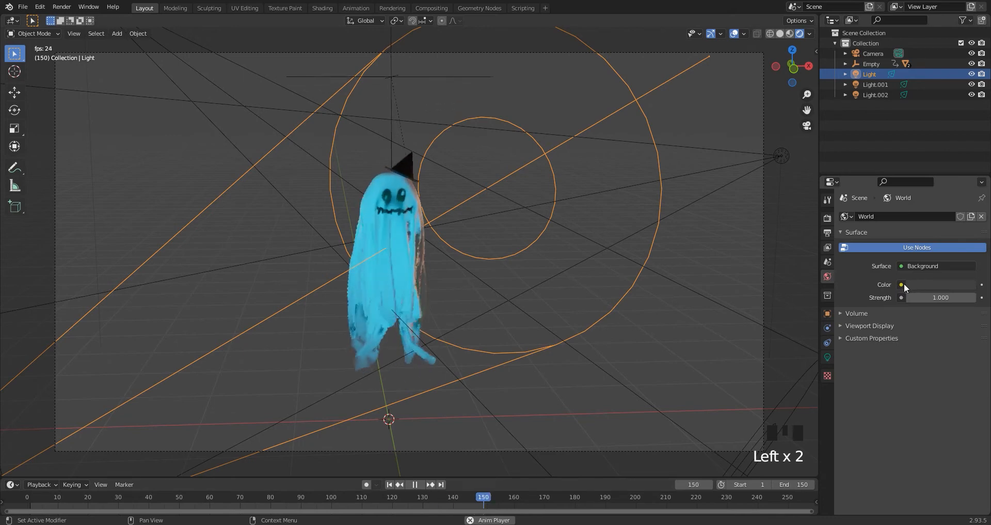
left_click(915, 283)
left_click_drag(928, 170, 932, 153)
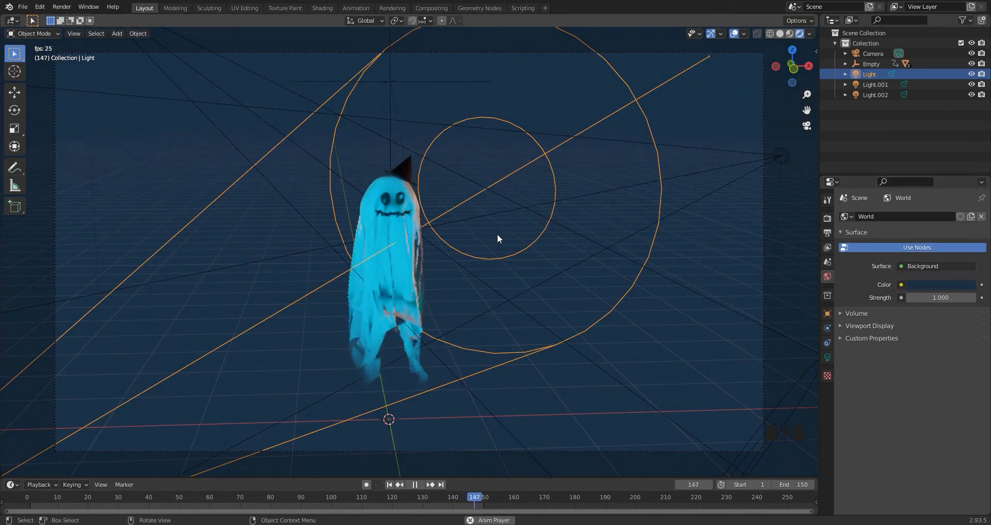
scroll(424, 228, "down", 1)
left_click(603, 219)
scroll(537, 261, "up", 2)
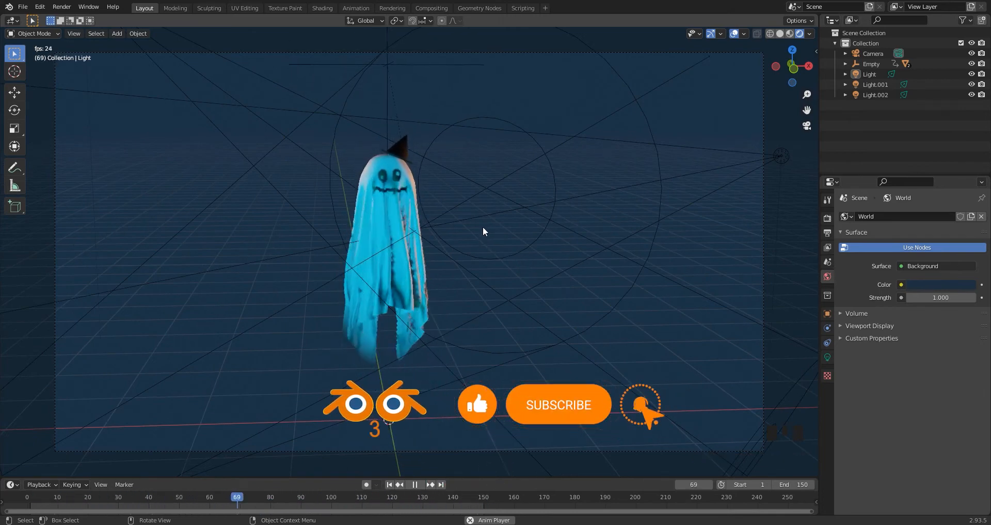
key("space")
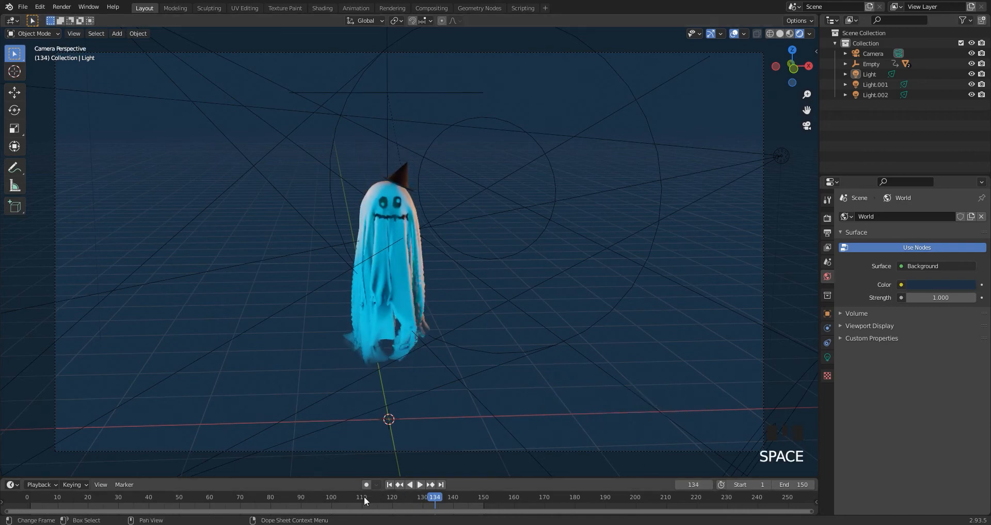
left_click(389, 484)
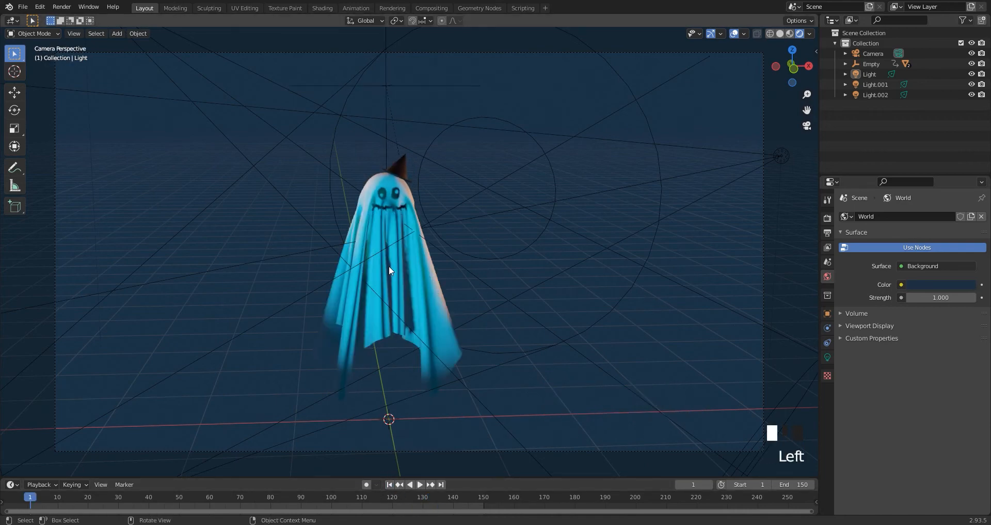
Enable compositing nodes in the Compositing workspace and move the Render Layers and Composite nodes farther apart.
left_click(428, 8)
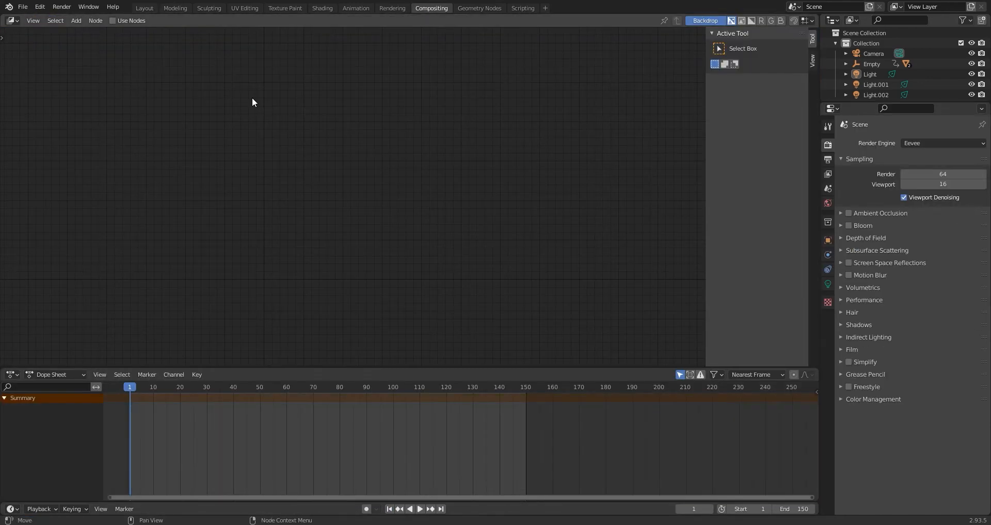
left_click(120, 23)
left_click_drag(413, 126, 562, 124)
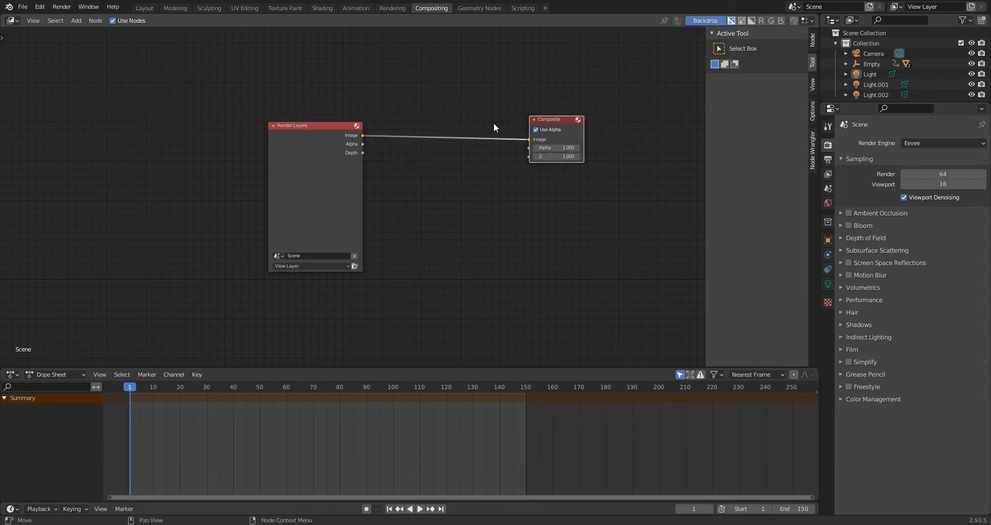
left_click_drag(311, 130, 253, 129)
Render frame 1, inspect the whole image and close the render window.
key("F12")
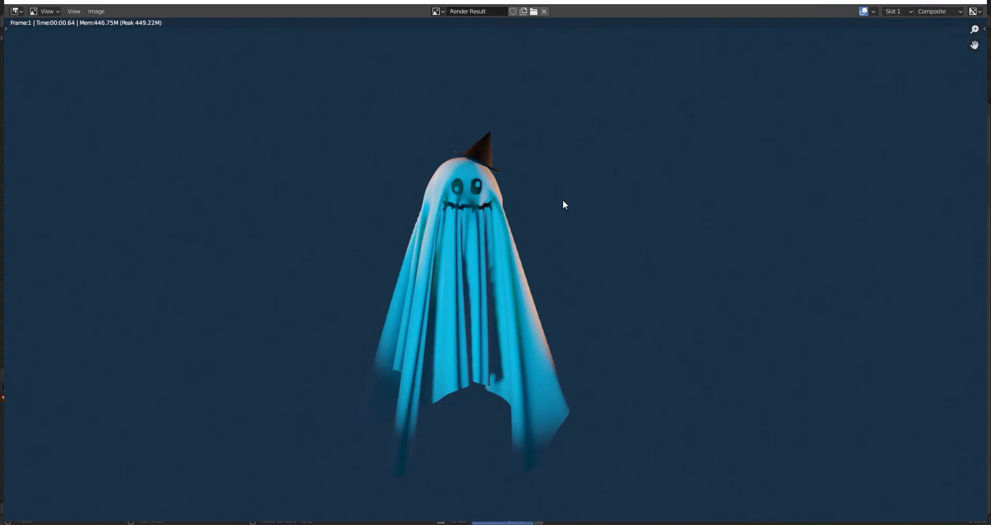
scroll(662, 206, "down", 2)
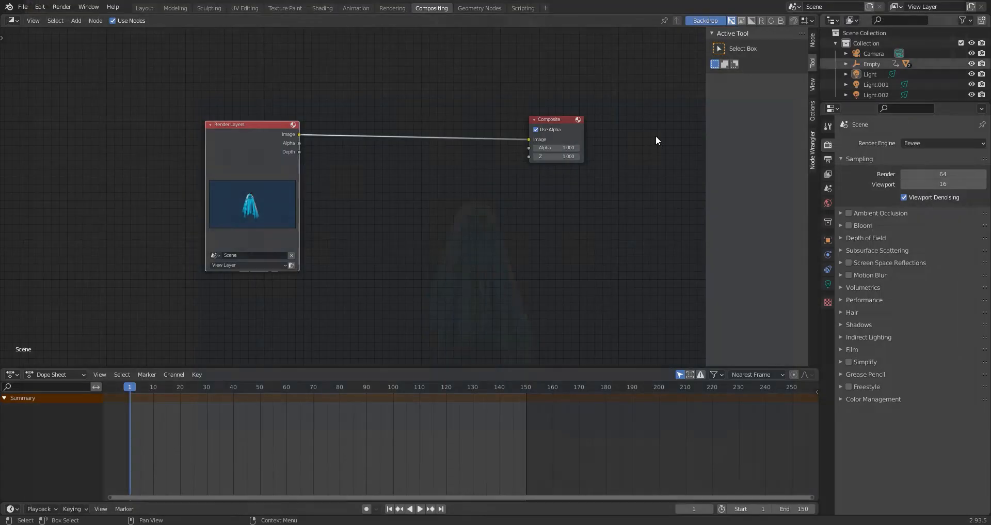
left_click(977, 3)
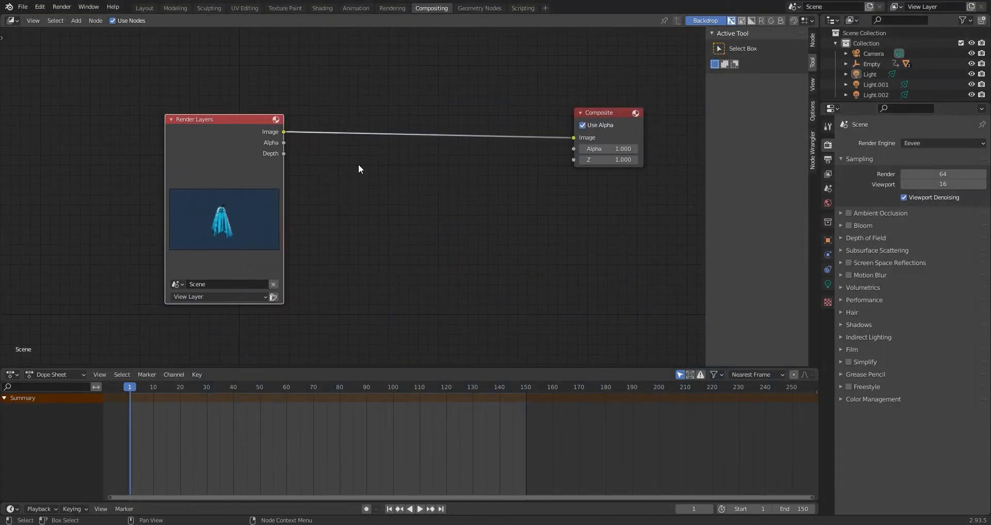
Insert a Lens Distortion node on the link between Render Layers and Composite.
key("shift+a")
left_click(355, 161)
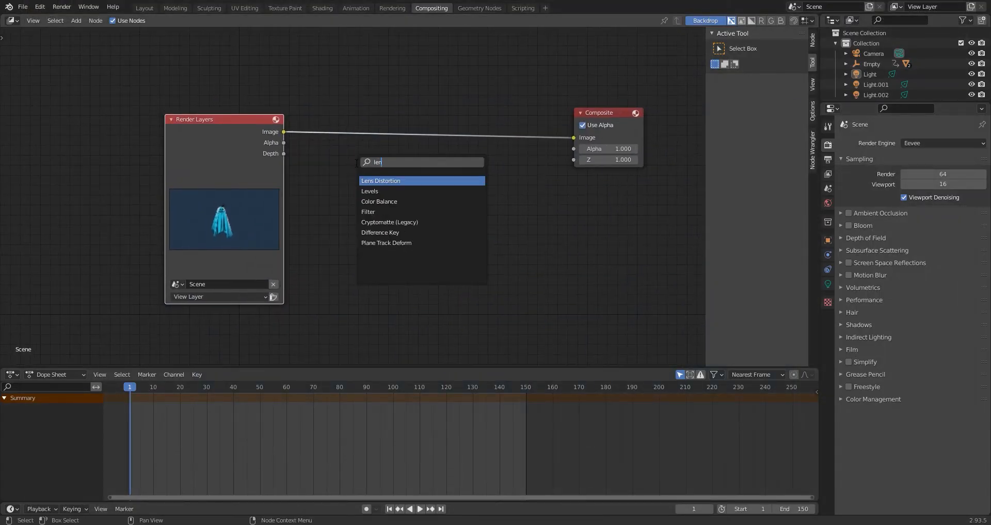
key("Return")
left_click(362, 105)
scroll(457, 158, "up", 1)
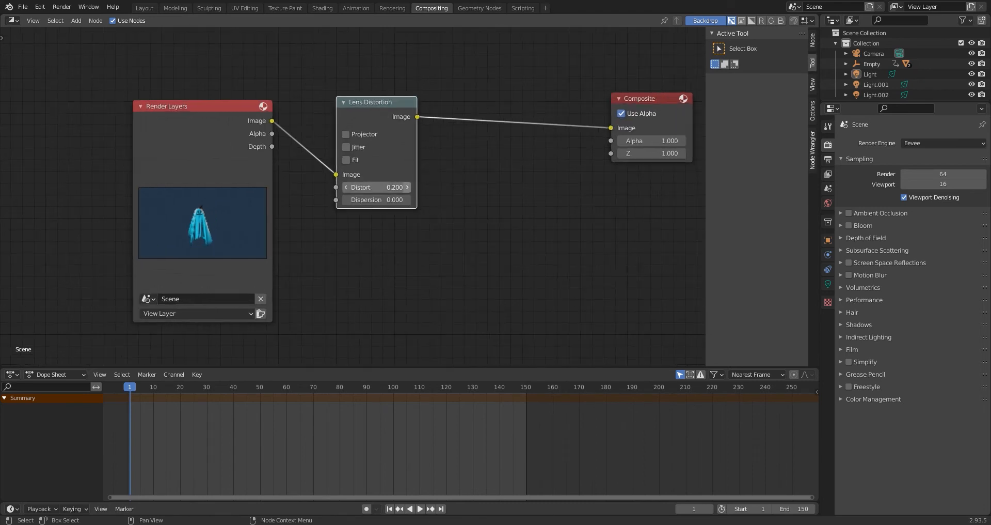
Split the compositor area and display the Render Result in an Image Editor beside the nodes.
left_click_drag(819, 17, 490, 68)
left_click(501, 20)
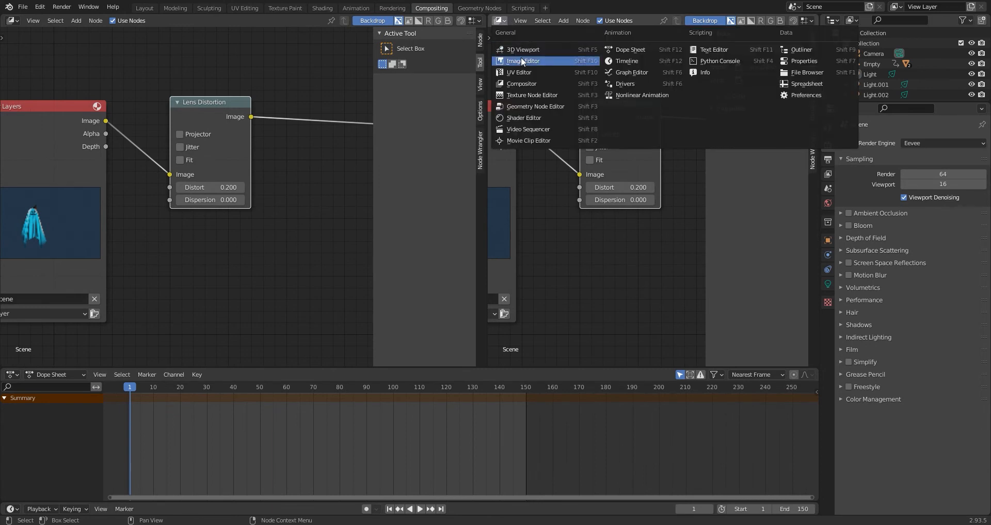
left_click(521, 57)
left_click(520, 21)
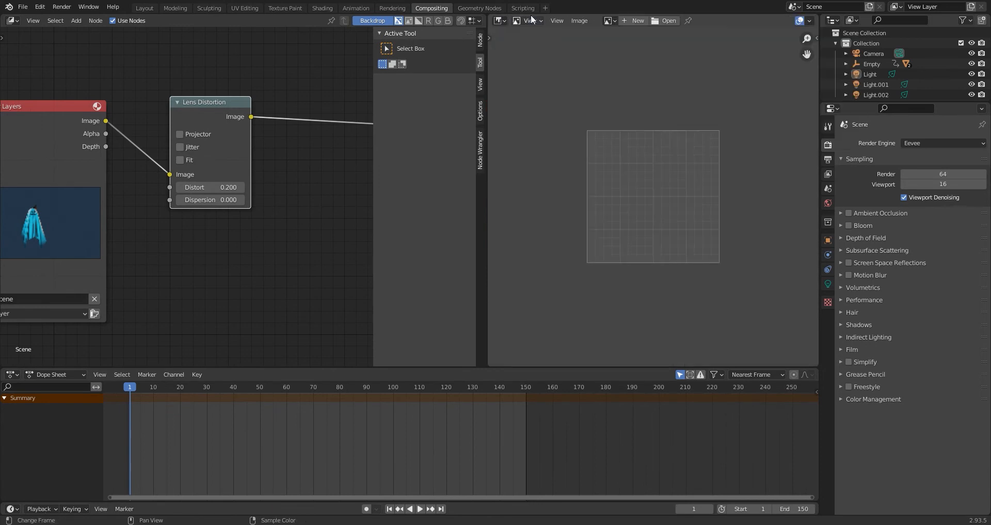
left_click(610, 20)
left_click(620, 34)
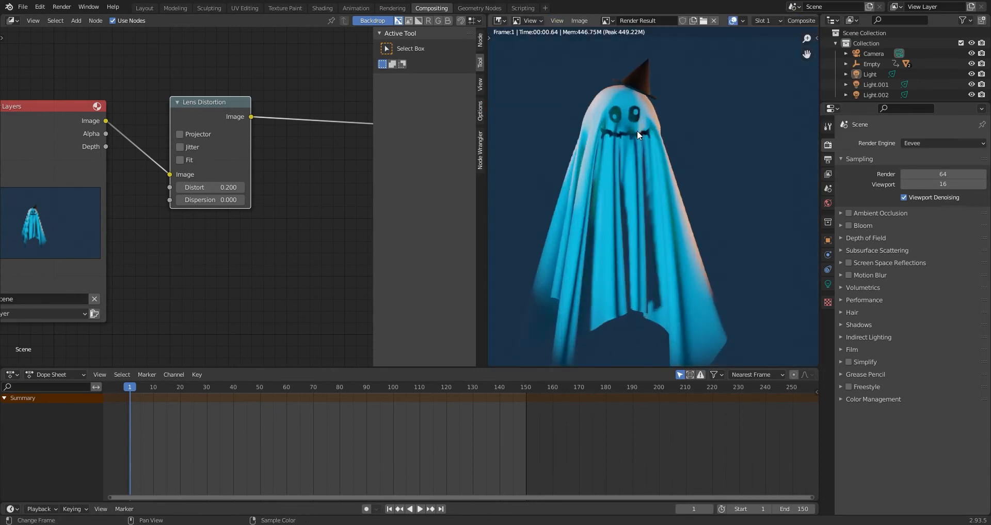
Set the Lens Distortion node's Dispersion to 0.010 and check the ghost in the render result.
scroll(286, 212, "up", 3)
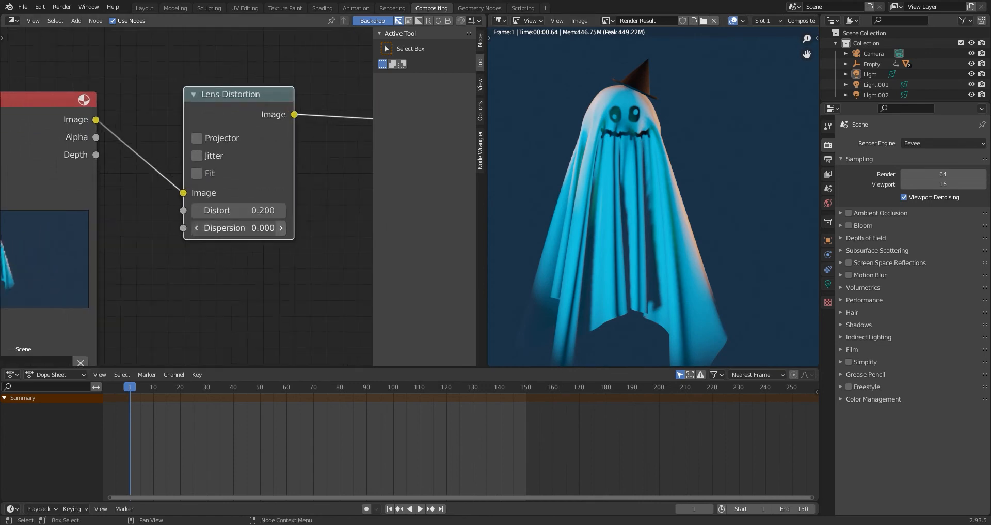
left_click_drag(239, 228, 256, 228)
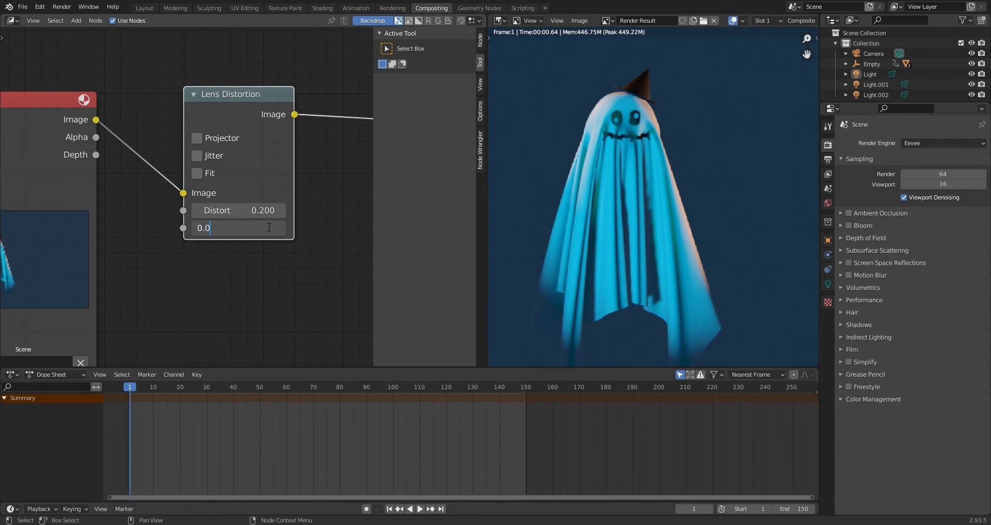
key("Return")
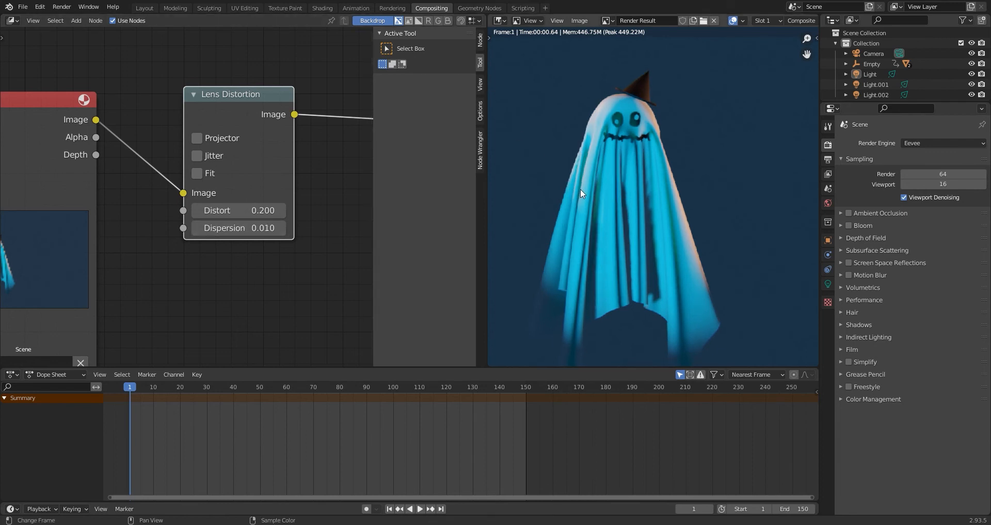
scroll(624, 216, "down", 1)
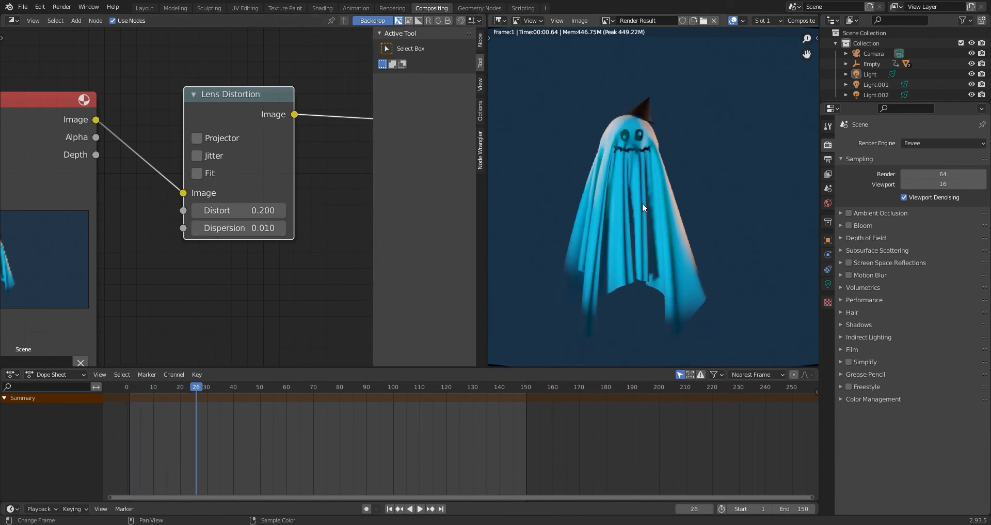
Try Lens Distortion Distort values of 0.300, -0.700, -0.100 and 0.100 while viewing the whole render.
scroll(206, 199, "up", 2)
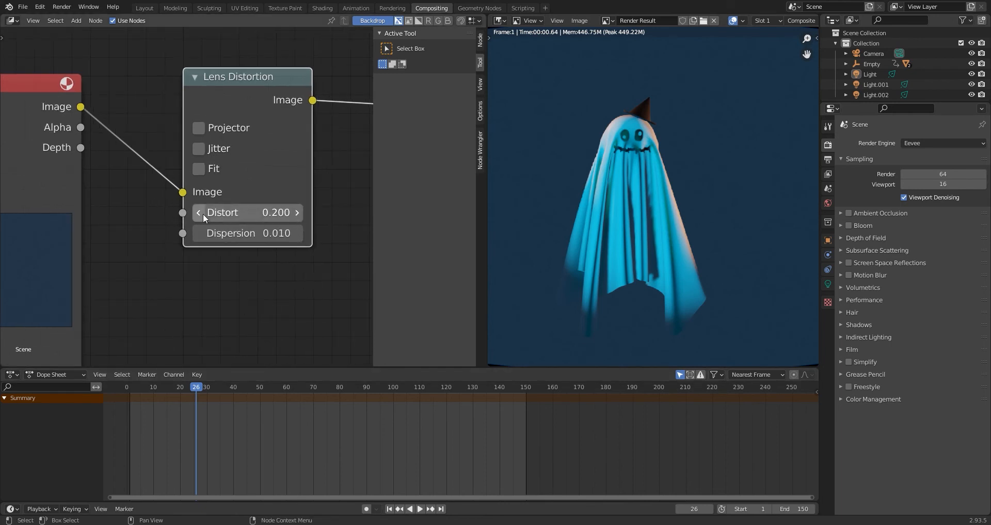
left_click(302, 220)
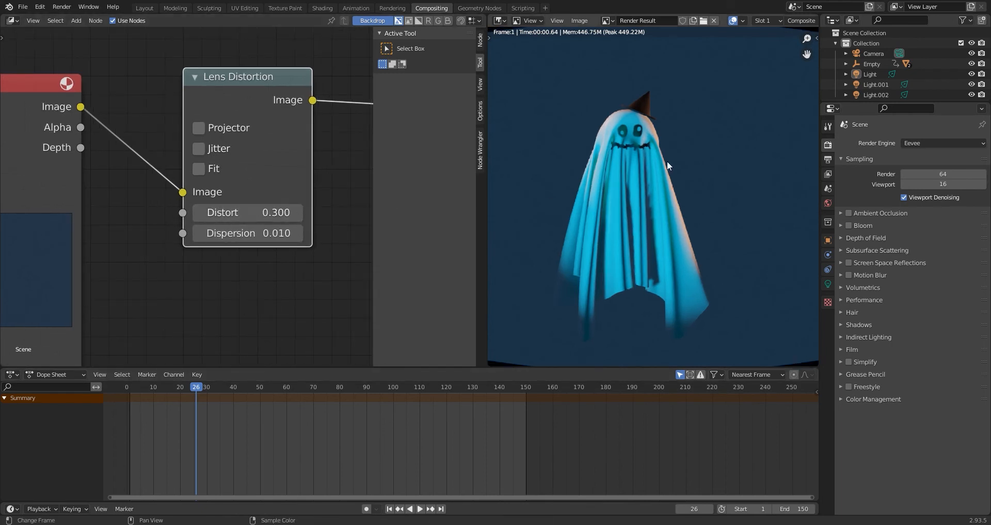
scroll(666, 163, "down", 2)
left_click_drag(263, 211, 92, 211)
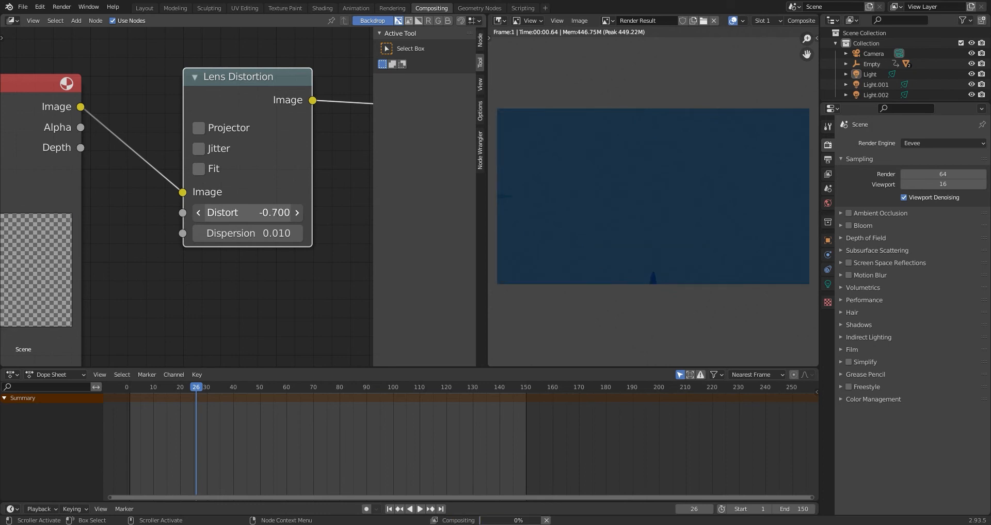
left_click(302, 215)
left_click(302, 215)
left_click(301, 215)
left_click(301, 214)
left_click(302, 215)
left_click(302, 215)
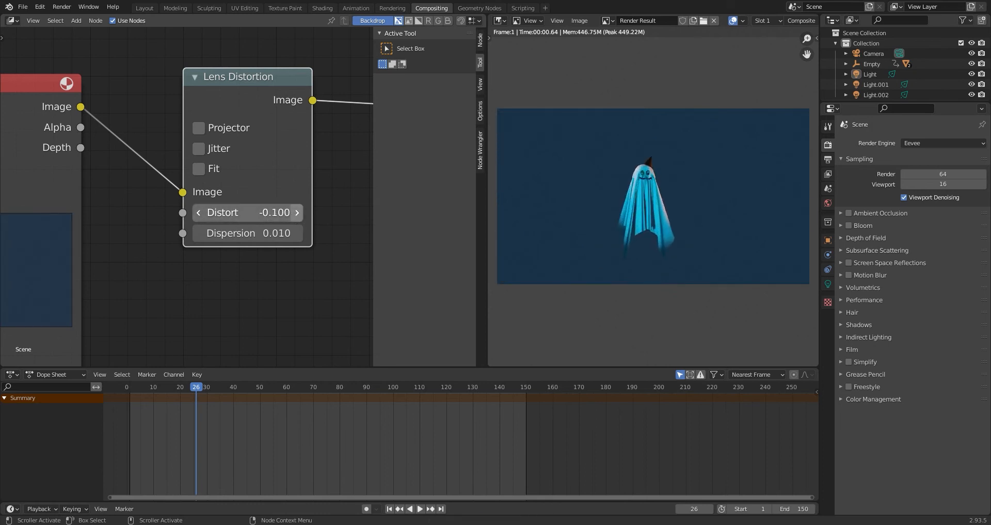
left_click(299, 213)
left_click(300, 213)
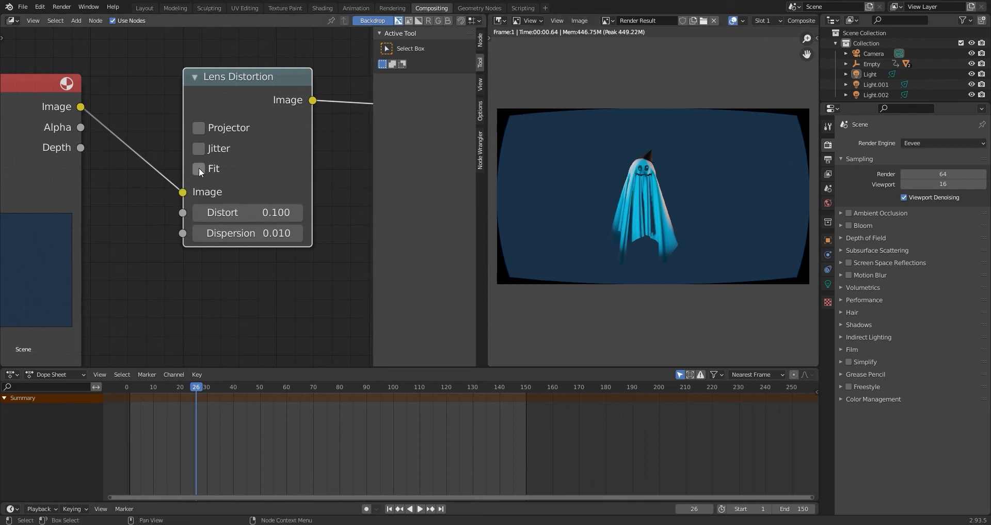
Enable Fit on the Lens Distortion node and set its Distort to 0.200.
left_click(199, 169)
left_click(301, 214)
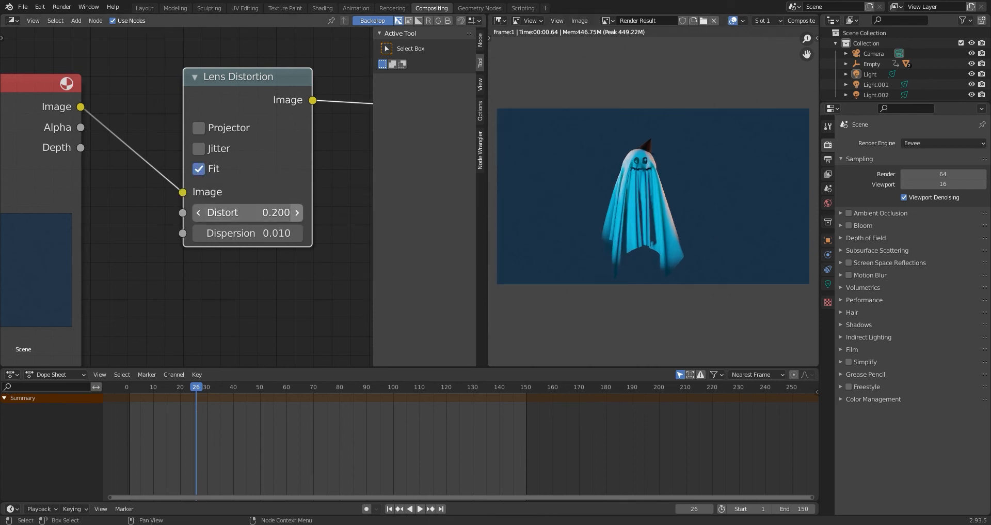
scroll(656, 245, "up", 3)
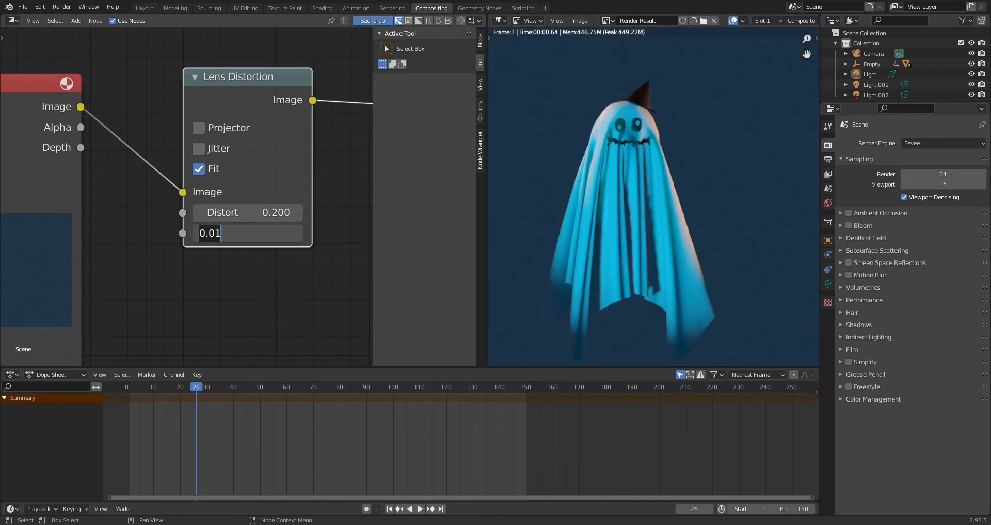
Set the Lens Distortion node's Dispersion to 0.050 and check the whole ghost in the render result.
left_click(270, 236)
type("0.05")
key("Return")
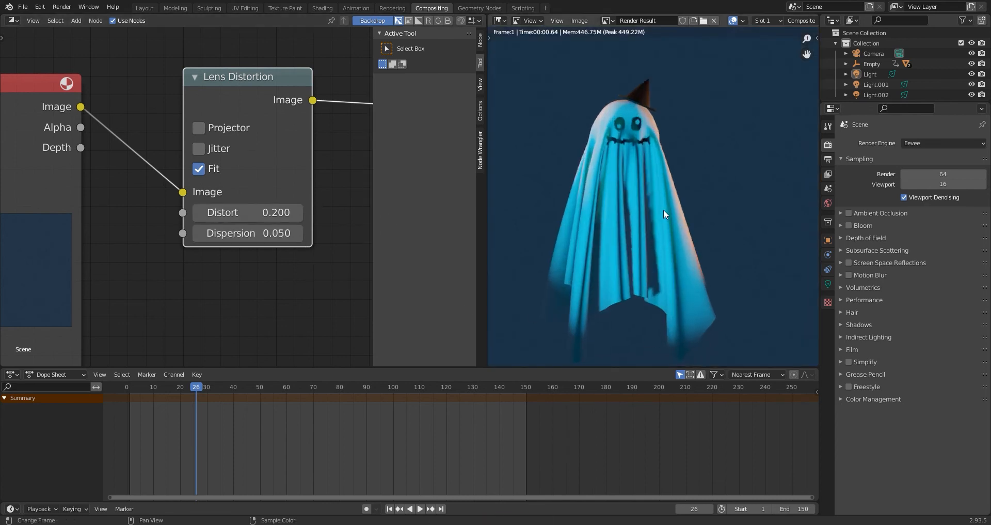
scroll(650, 198, "down", 2)
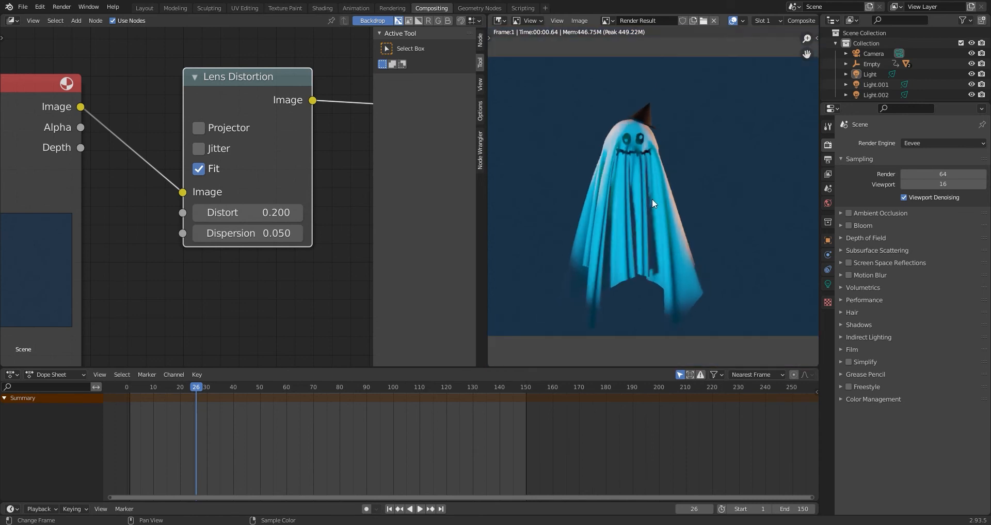
scroll(296, 211, "down", 3)
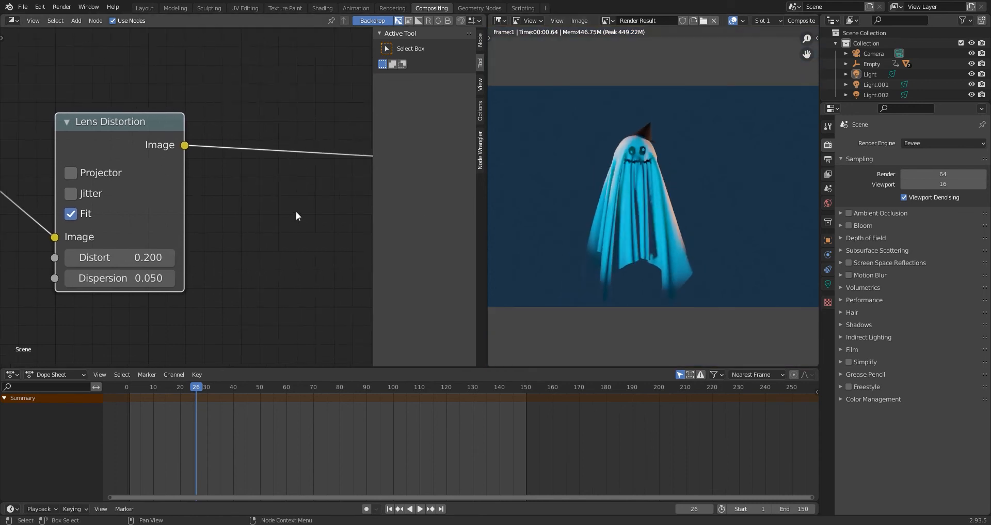
Add an Ellipse Mask node to the compositor and place it below the Render Layers node.
key("shift+a")
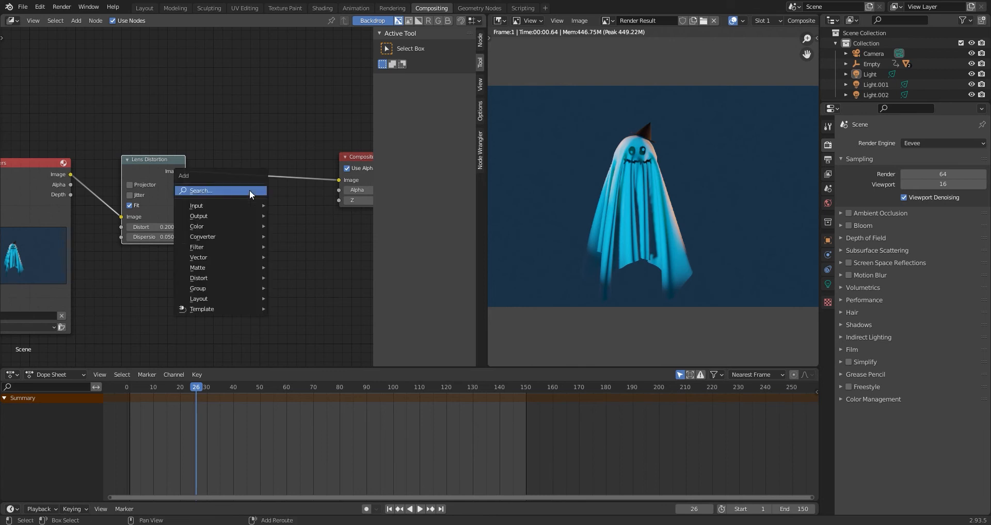
type("ell")
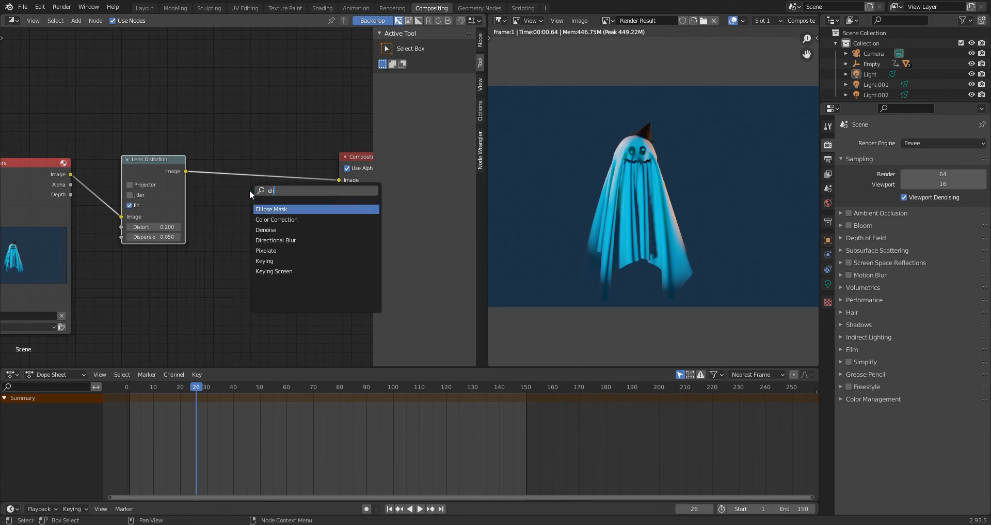
key("Return")
left_click(119, 274)
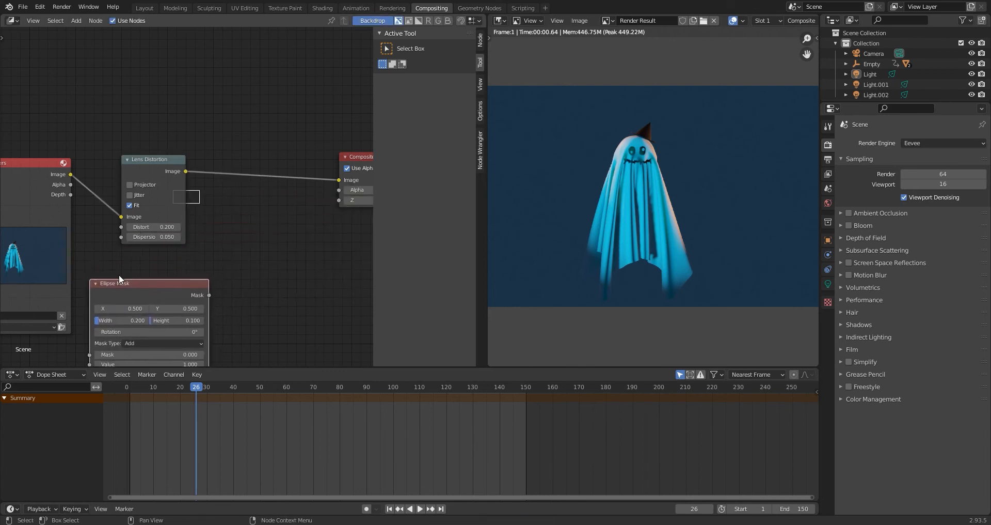
scroll(161, 244, "down", 3)
left_click_drag(167, 237, 87, 289)
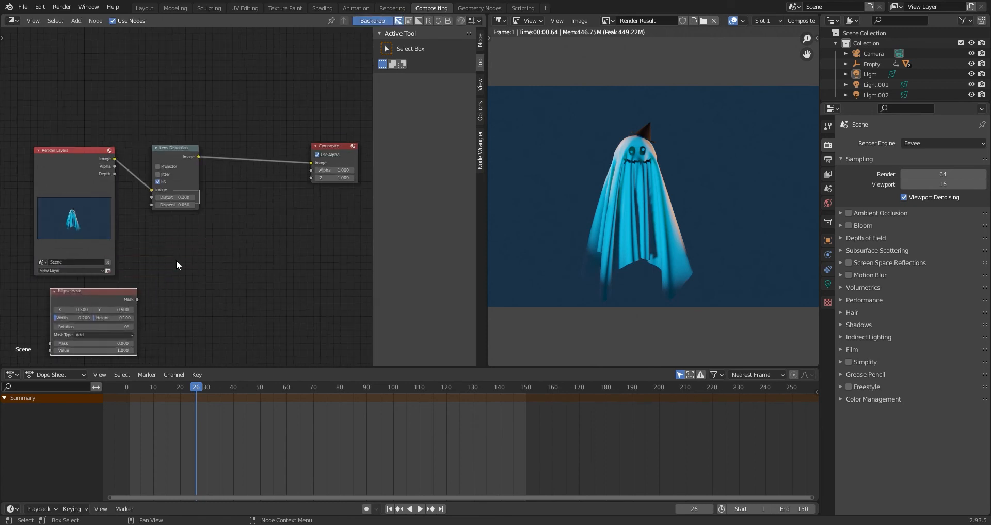
Insert an RGB Curves node between the Lens Distortion and Composite nodes.
left_click(224, 230)
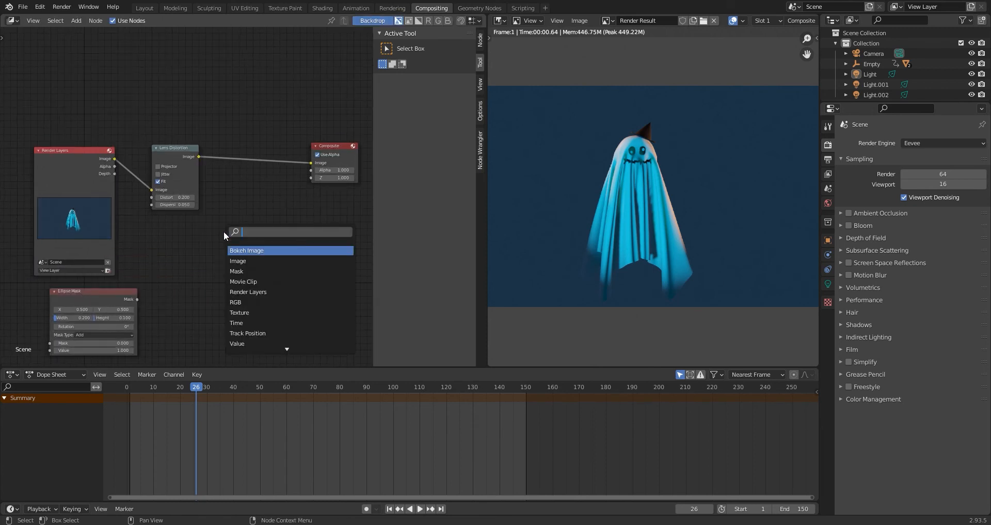
type("rgb")
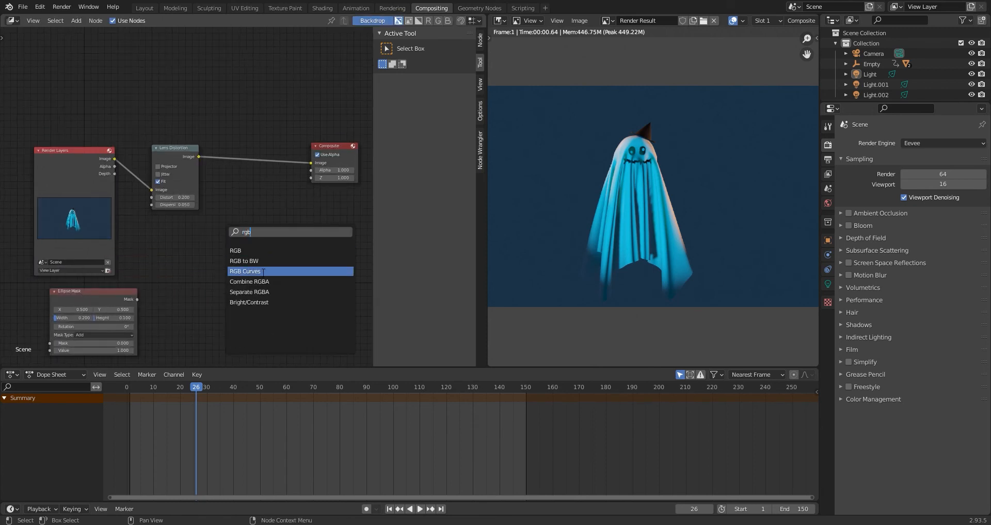
left_click(263, 272)
left_click(276, 181)
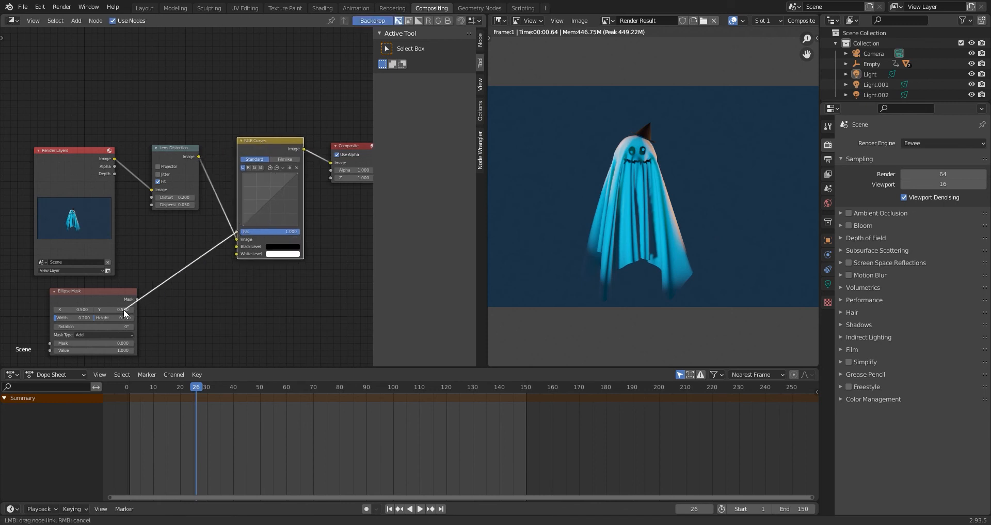
Connect the Ellipse Mask output to the RGB Curves Fac input and bend the curve down to X 0.6333, Y 0.42500.
left_click_drag(132, 302, 135, 300)
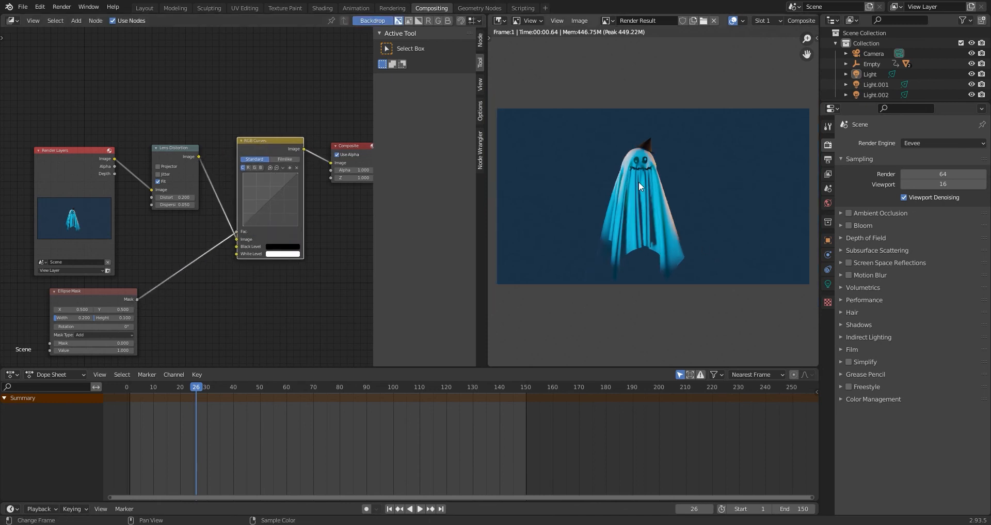
scroll(201, 225, "up", 1)
left_click(292, 197)
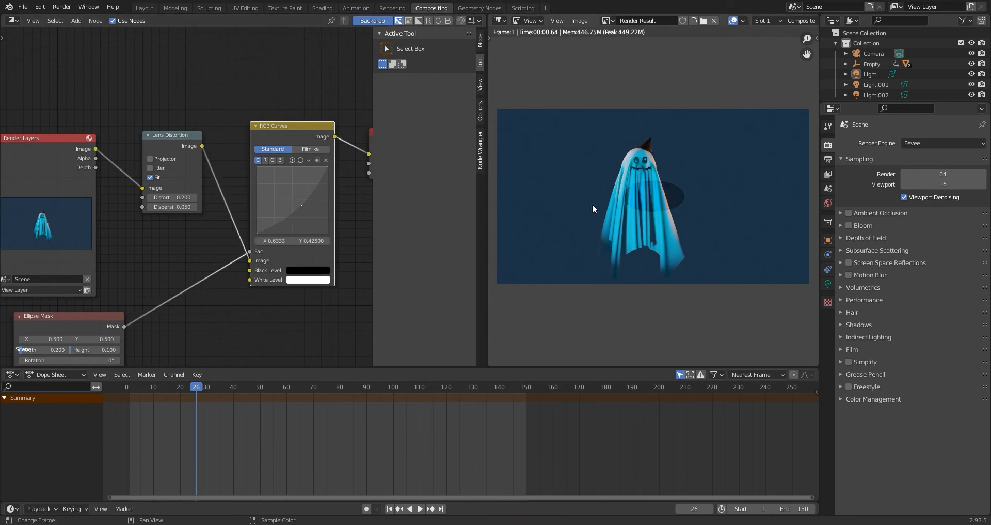
Insert an Invert node on the link between the Ellipse Mask and the RGB Curves Fac input.
key("shift+a")
left_click(190, 296)
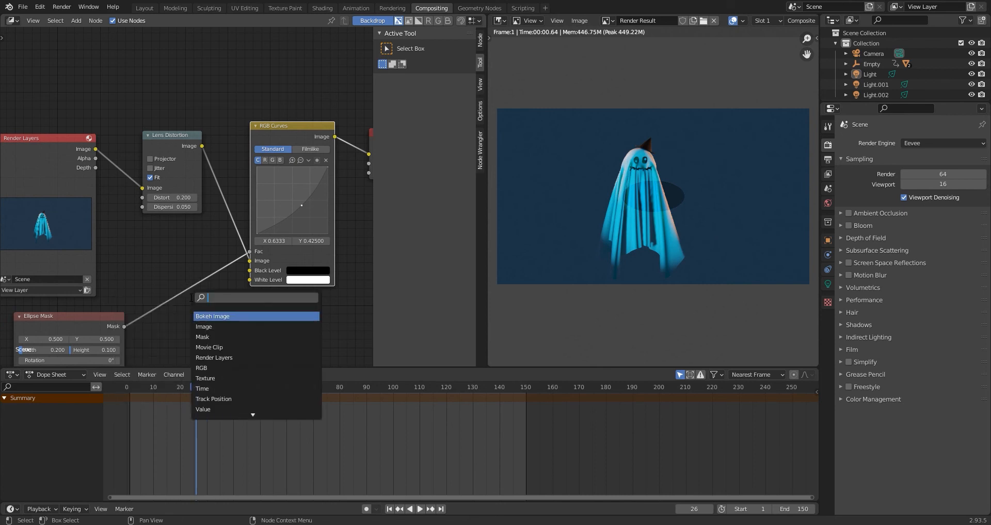
left_click(226, 314)
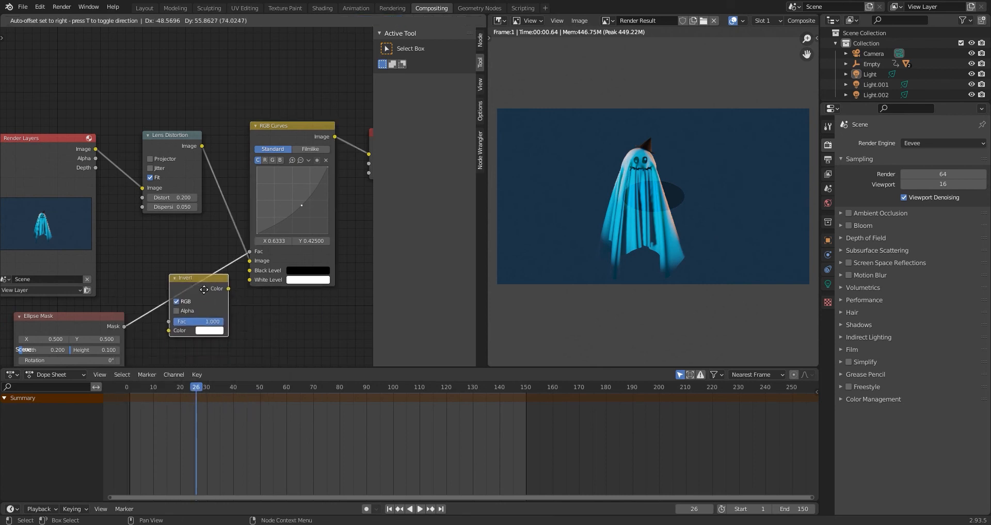
left_click(188, 295)
scroll(194, 297, "up", 5)
middle_click_drag(191, 298, 296, 123)
Set the Ellipse Mask's Width to 0.800 and Height to 0.500.
double_click(106, 236)
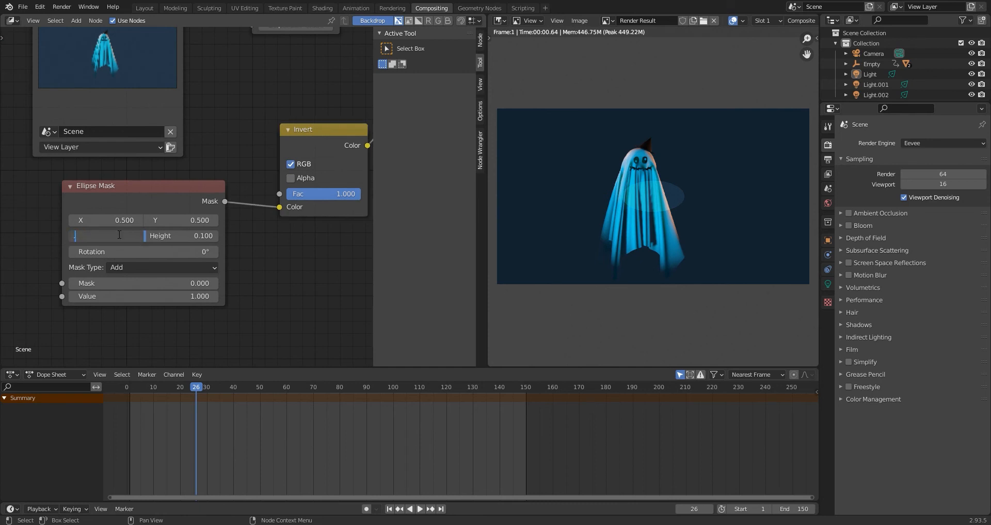
type(".8")
key("Return")
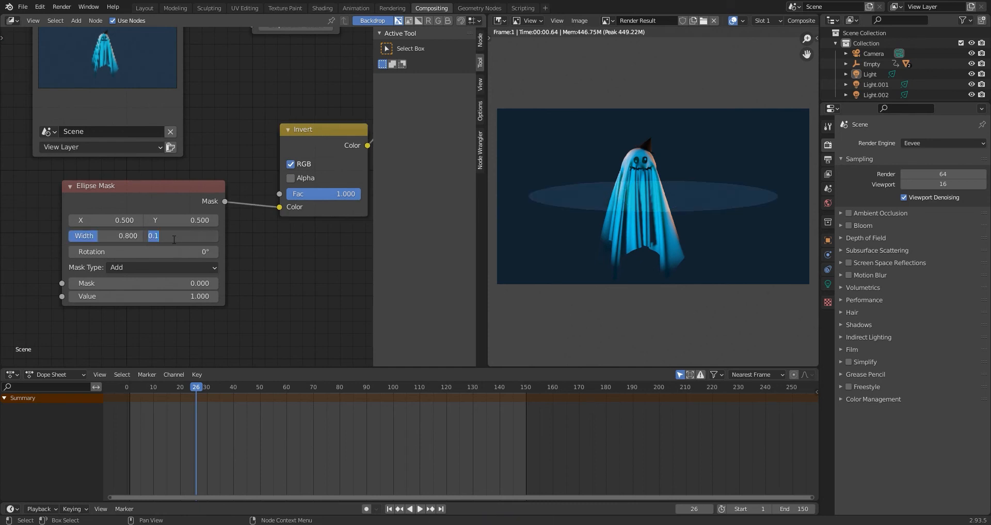
type(".5")
key("Return")
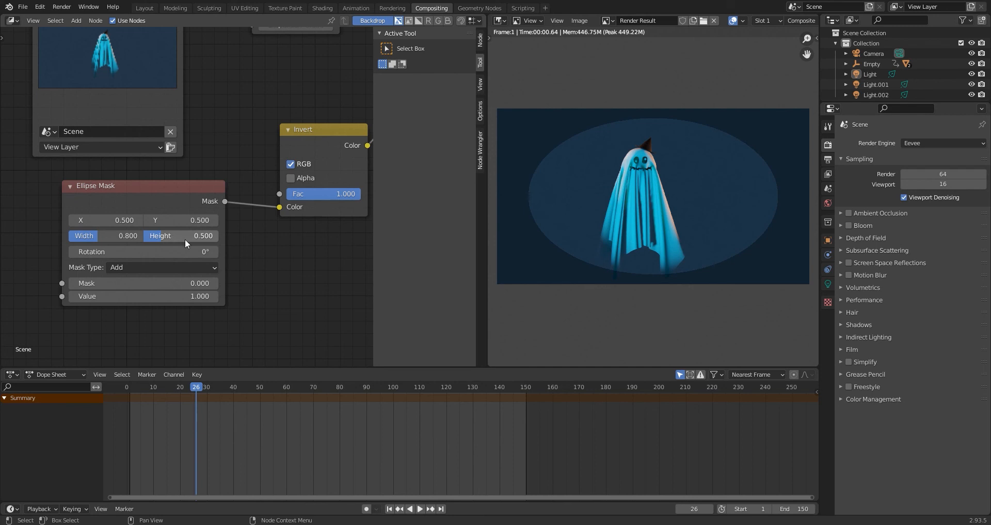
Reposition the Invert node and insert a Blur node between it and the RGB Curves Fac input.
middle_click_drag(267, 226, 225, 284)
scroll(214, 255, "down", 3)
left_click_drag(224, 194, 210, 208)
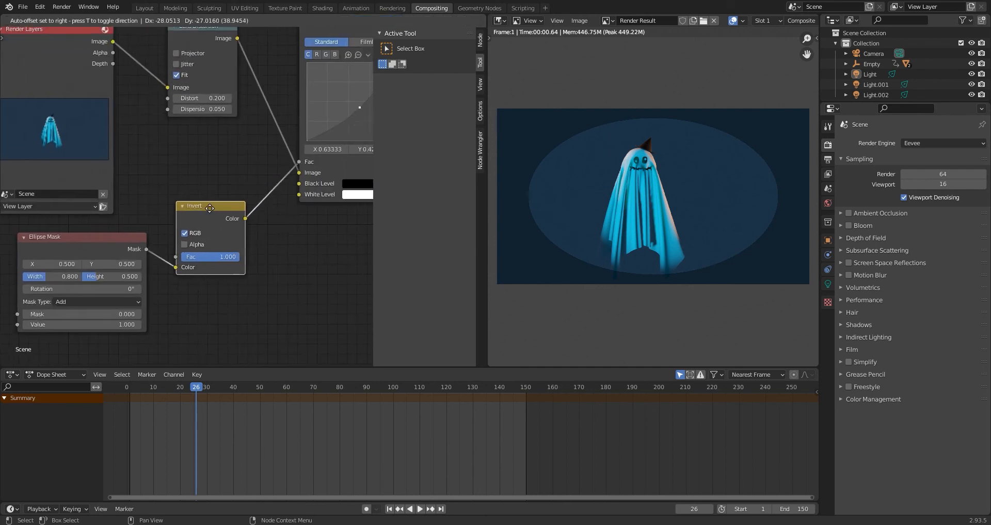
key("shift+a")
left_click(286, 225)
type("blu")
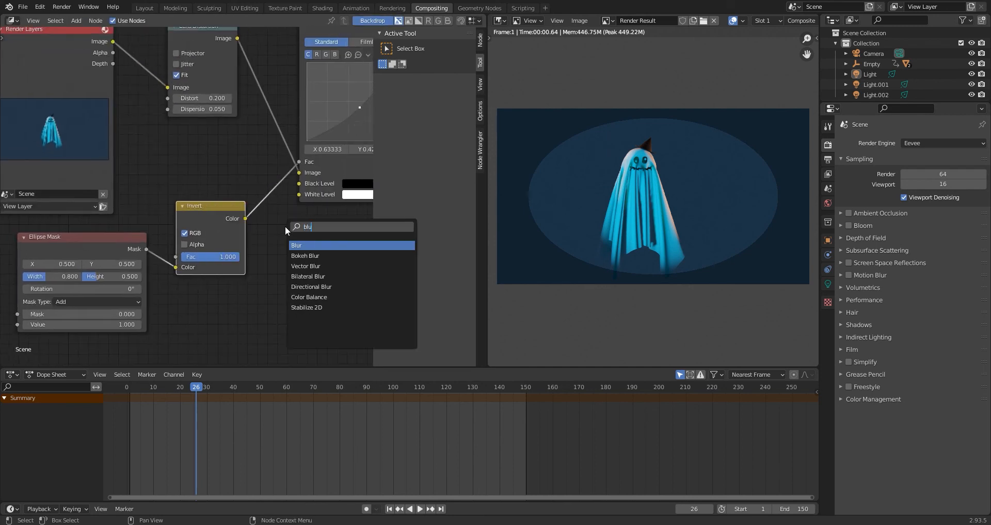
left_click(307, 246)
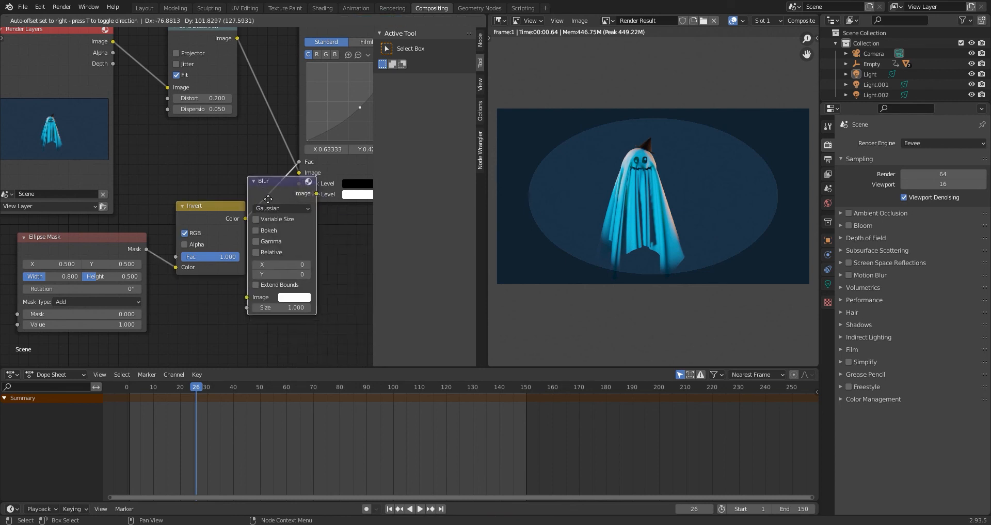
left_click(340, 256)
Enable Relative on the Blur node and set both its X and Y blur to 30%.
middle_click_drag(332, 297, 262, 304)
left_click(226, 260)
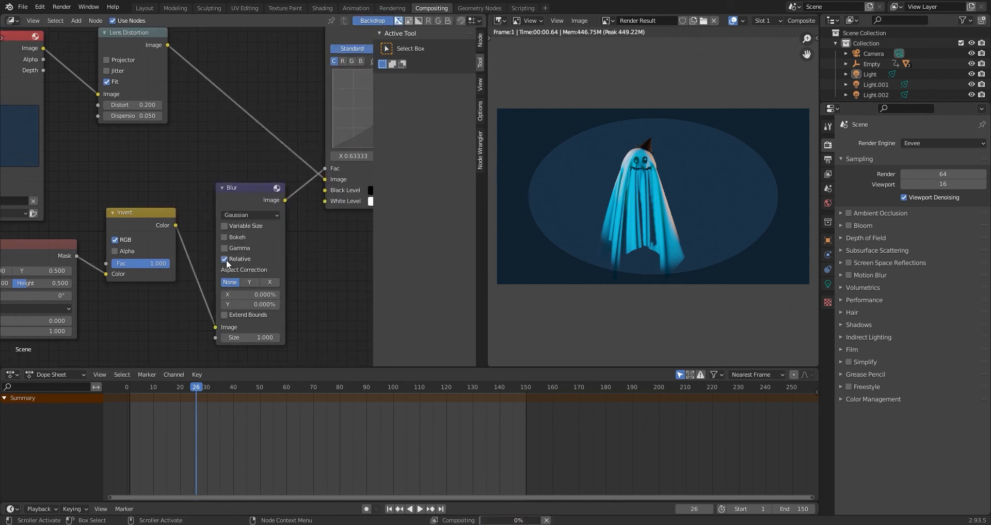
left_click(226, 260)
left_click(225, 259)
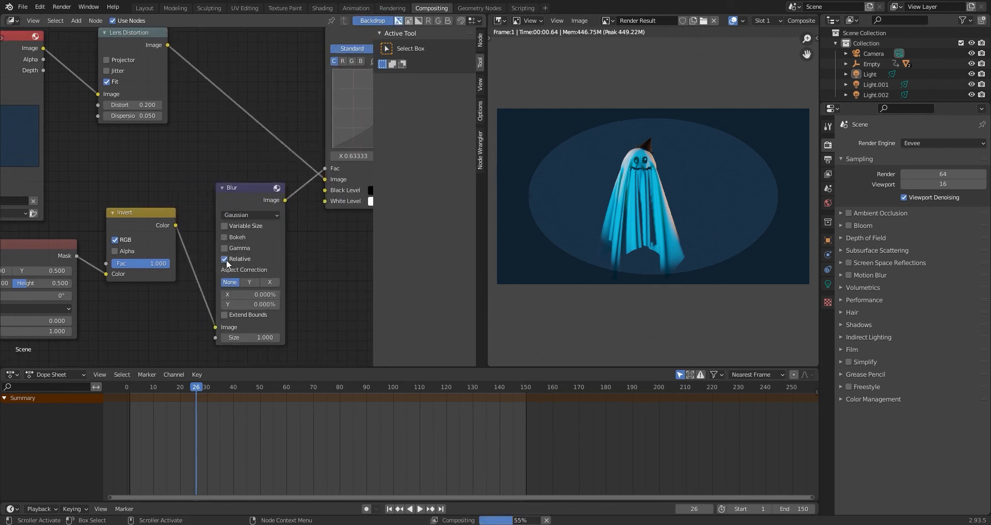
left_click(248, 293)
type("30")
key("Tab")
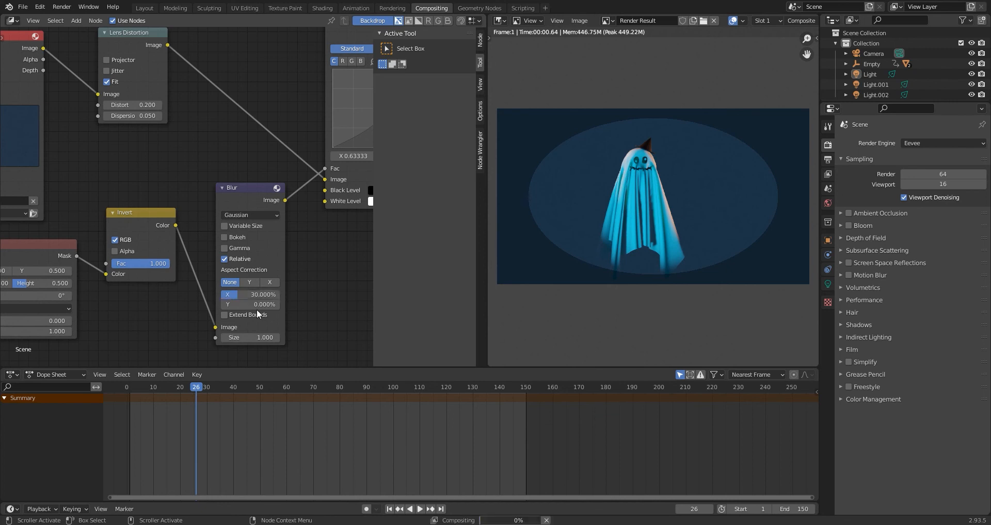
type("30")
key("Return")
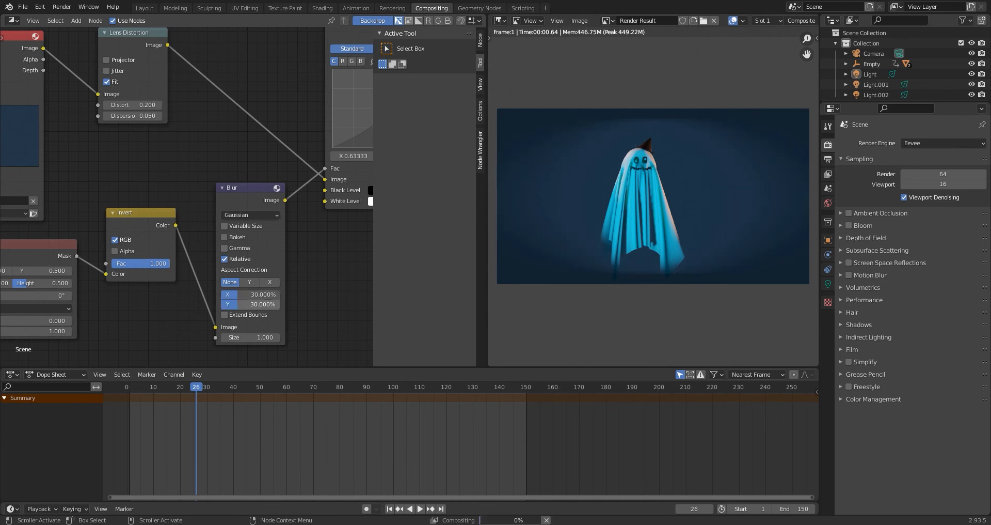
Review the vignette node chain from Render Layers through to Composite alongside the render result.
scroll(203, 264, "down", 6)
middle_click_drag(205, 264, 177, 270)
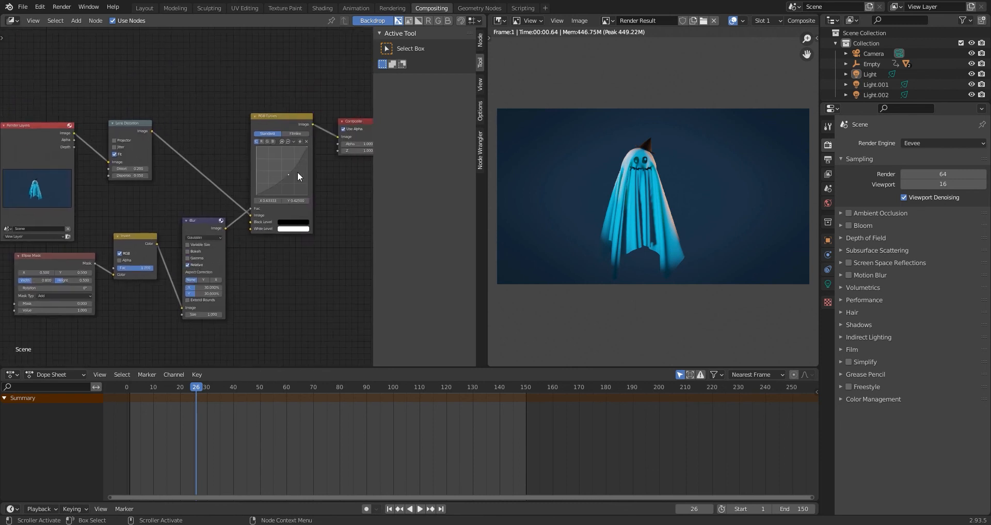
mouse_move(103, 214)
middle_mouse_down()
mouse_move(156, 212)
mouse_move(120, 196)
middle_mouse_up()
scroll(156, 213, "up", 4)
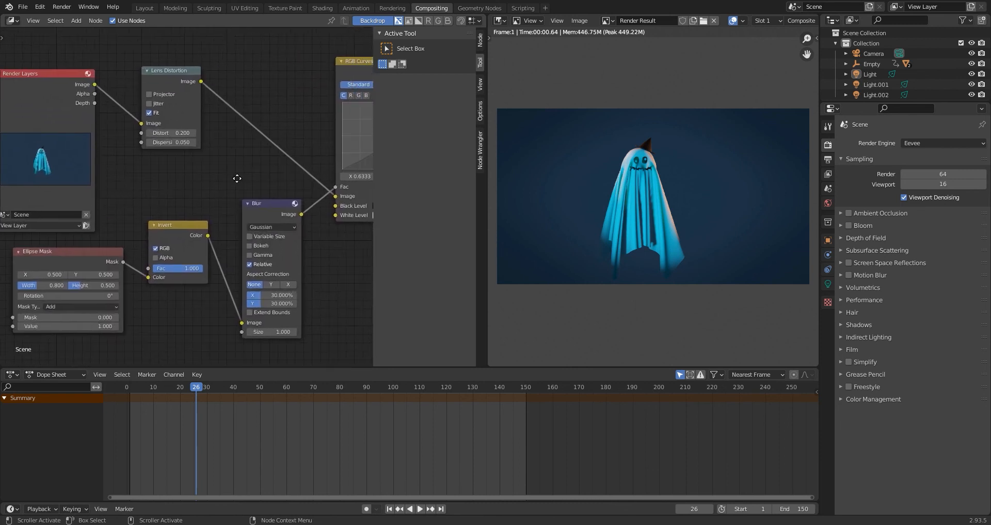
middle_click_drag(241, 178, 171, 192)
middle_click_drag(203, 146, 148, 151)
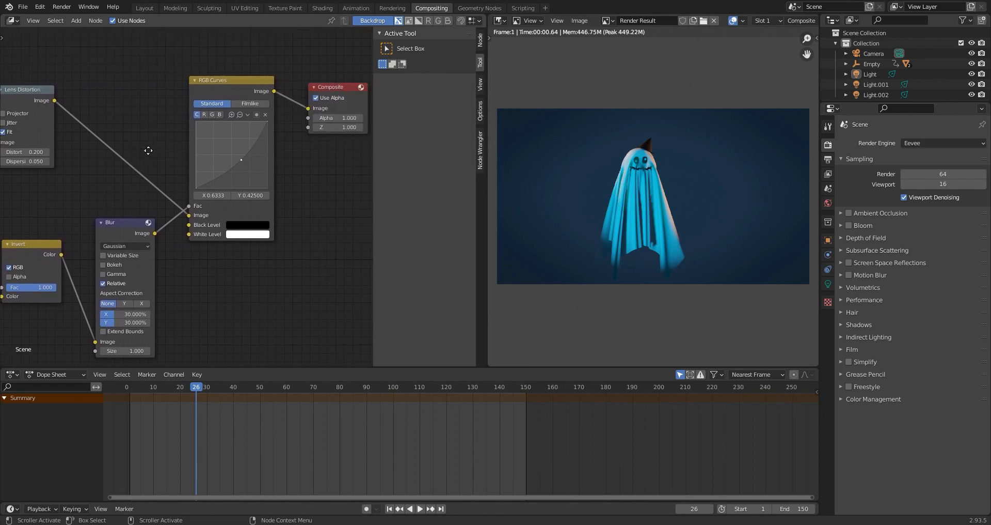
middle_click_drag(291, 153, 252, 172)
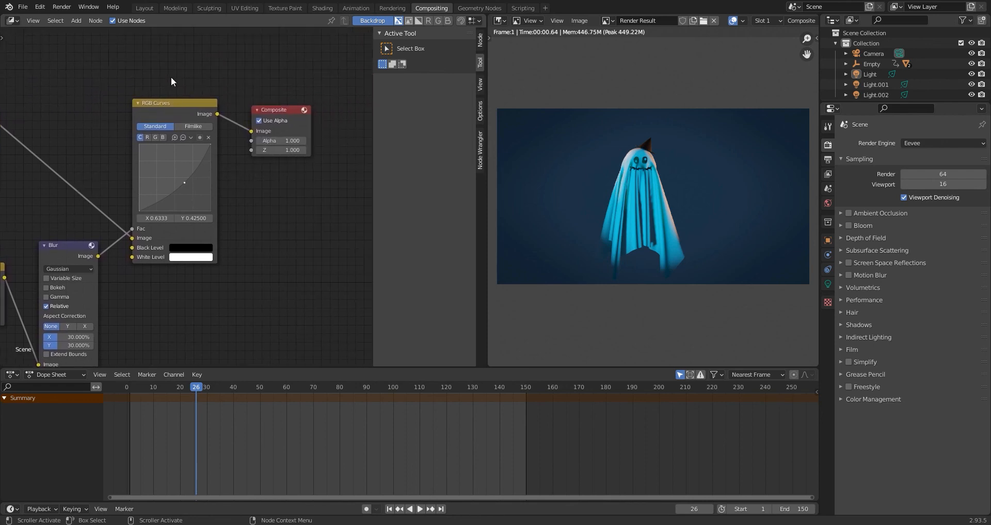
In the Layout workspace, set Eevee render samples to 128 and enable Ambient Occlusion and Screen Space Reflections.
left_click(146, 8)
left_click(828, 219)
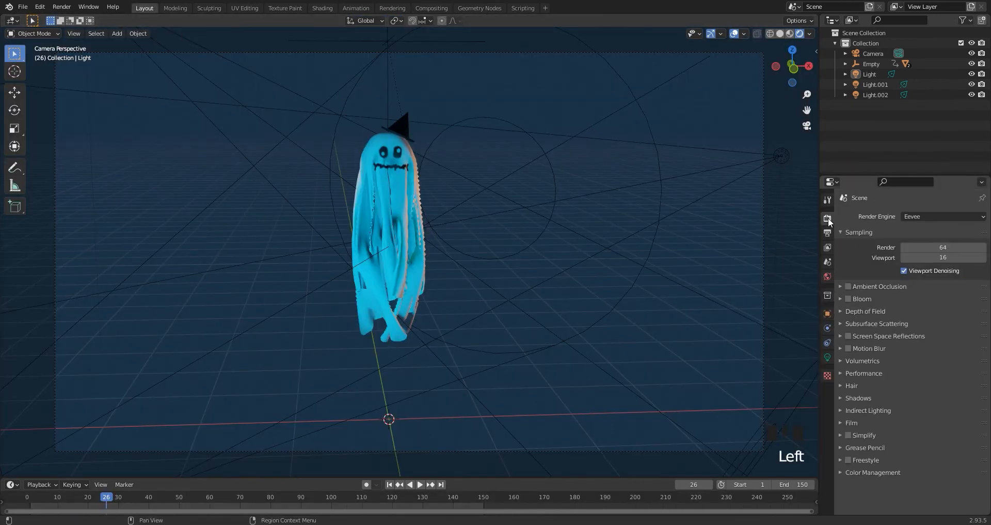
left_click(930, 250)
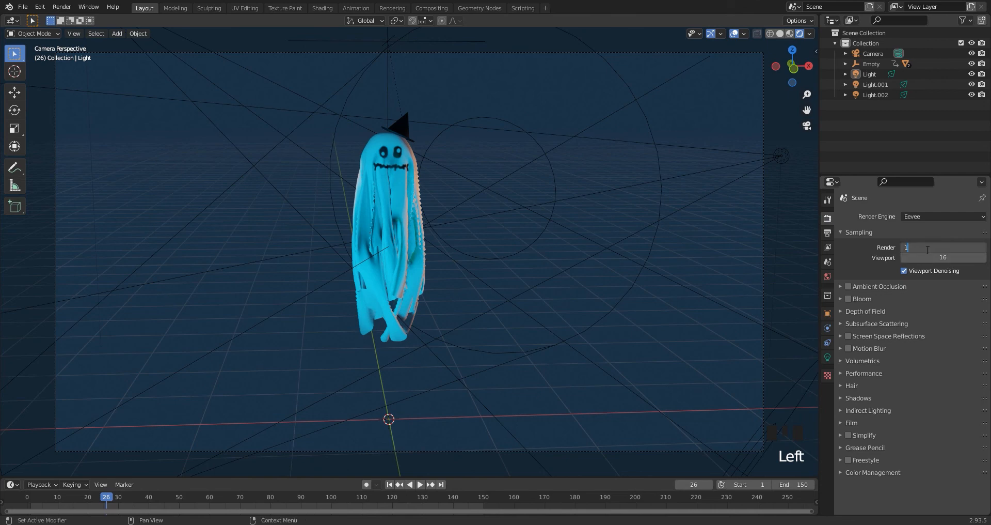
type("128")
key("Return")
left_click(851, 336)
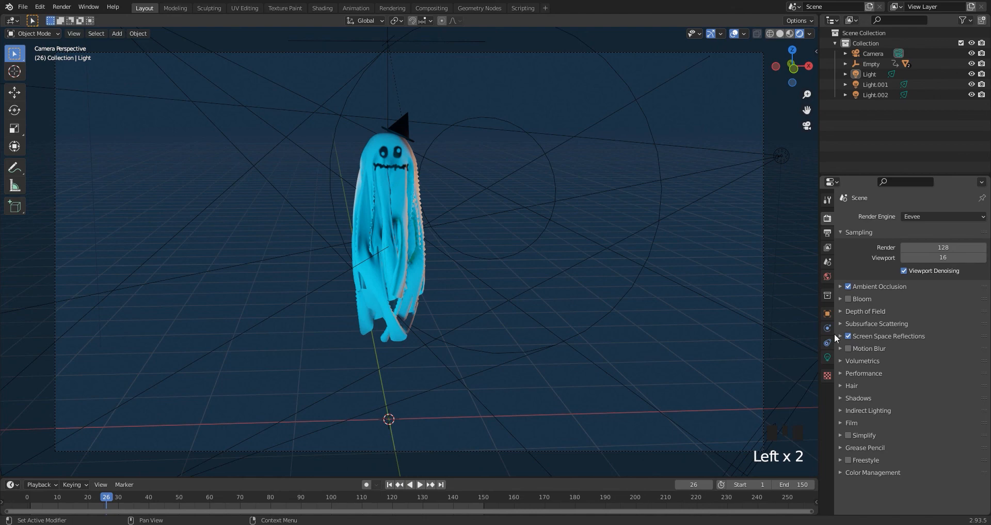
Render the current frame as an image, check the ghost, and close the render window.
scroll(460, 231, "down", 1)
scroll(461, 235, "up", 1)
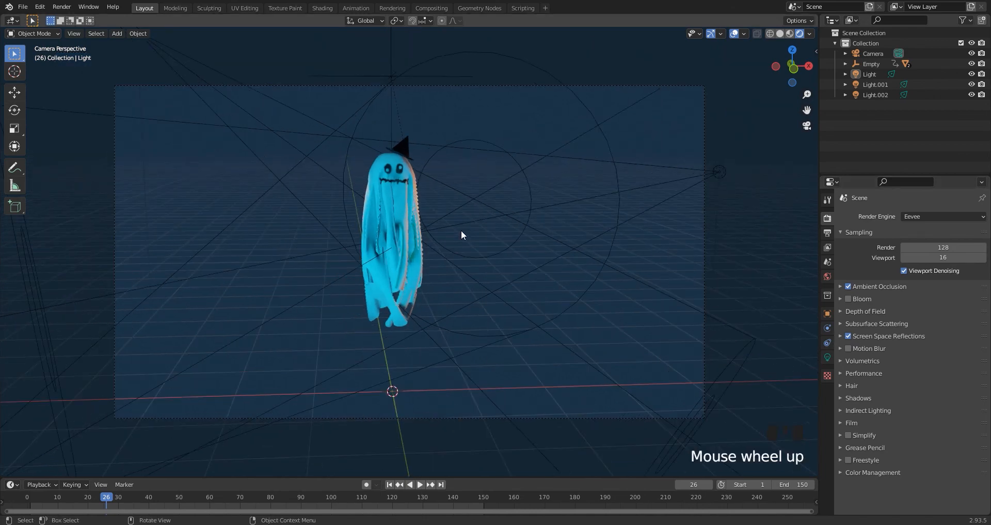
left_click(62, 7)
left_click(75, 18)
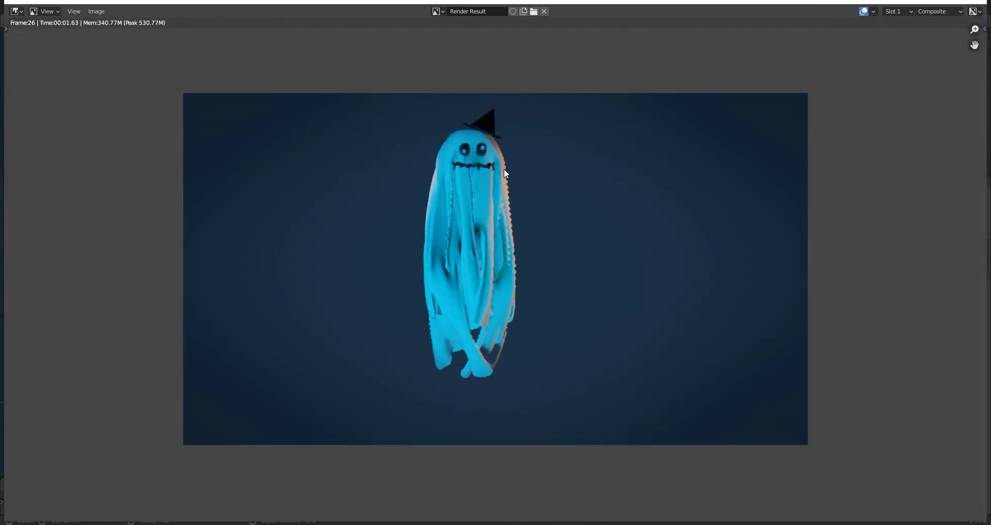
left_click(977, 2)
Subdivide the ghost's whole cloth mesh with one cut in Edit Mode and return to Object Mode.
left_click(414, 204)
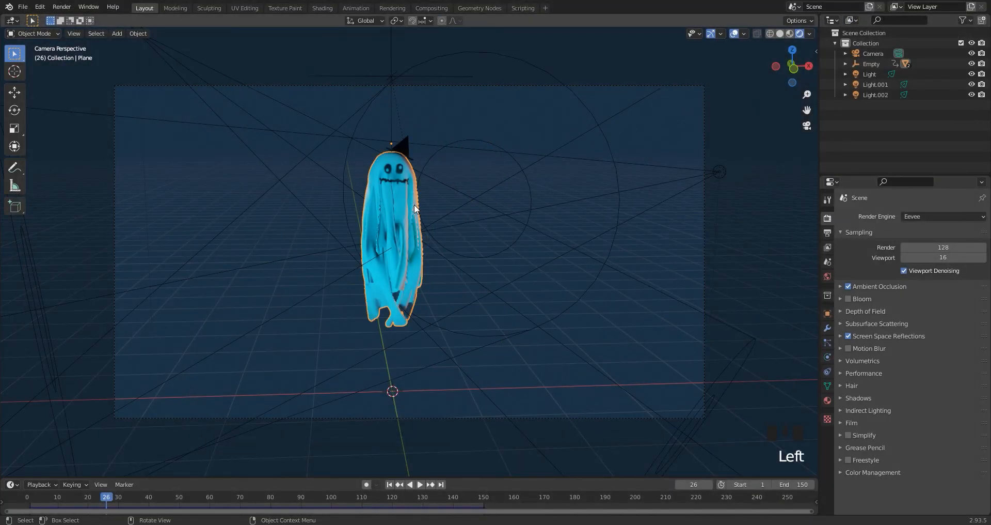
key("Tab")
scroll(428, 228, "up", 4)
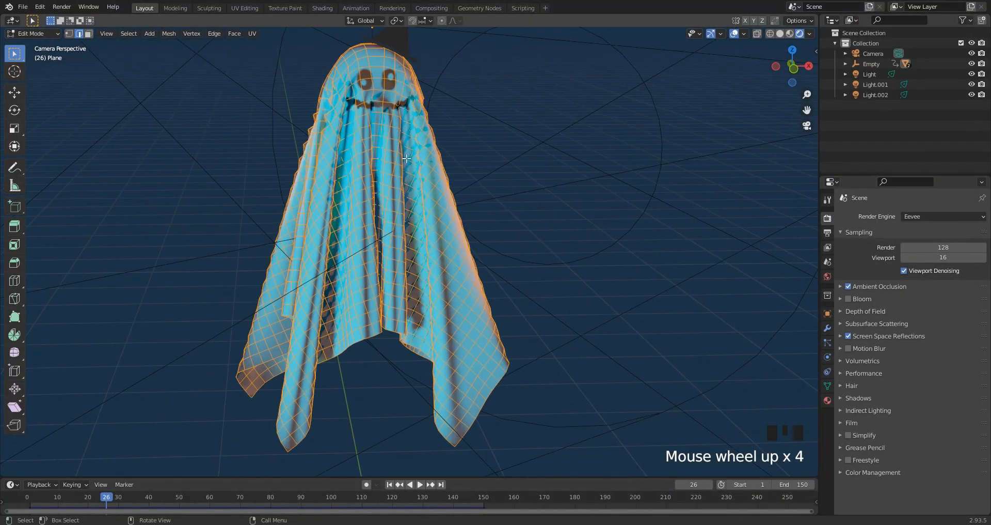
right_click(430, 176)
left_click(429, 175)
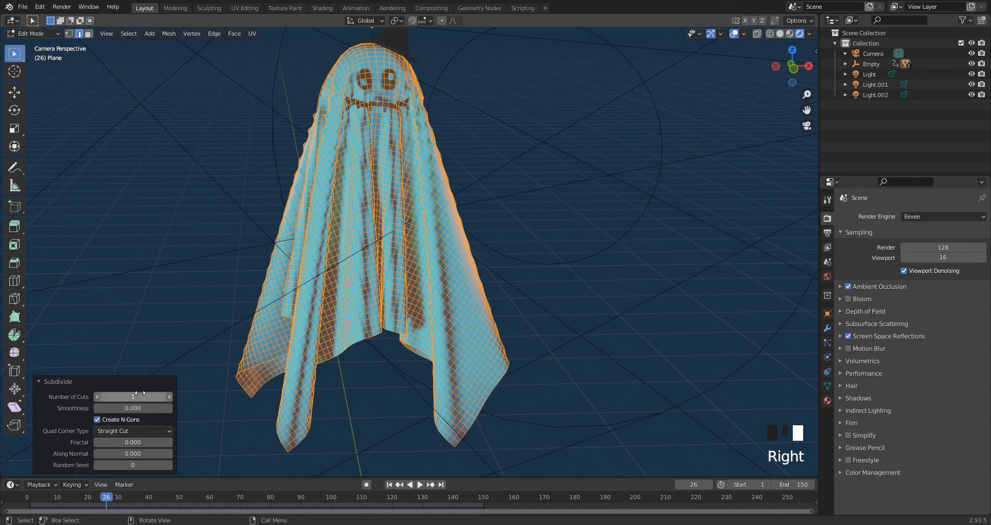
key("Tab")
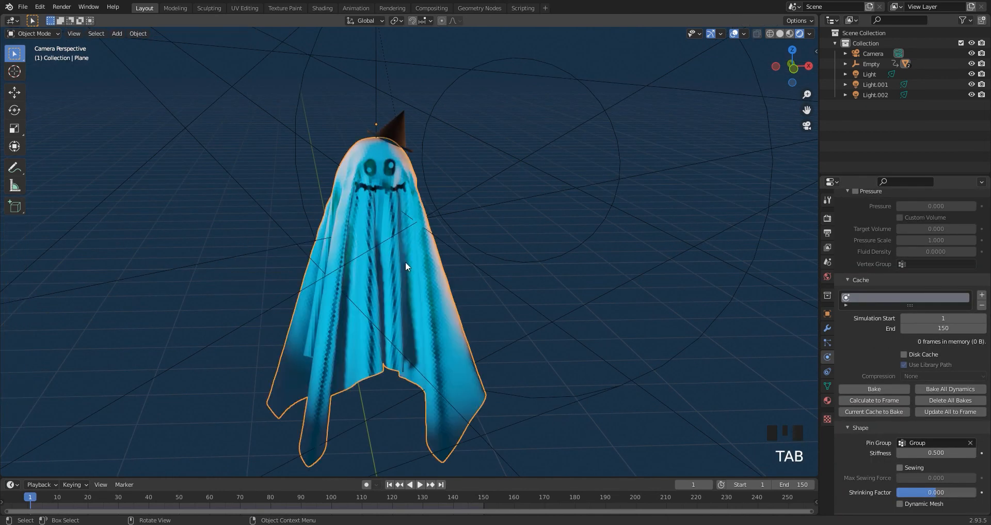
Bake the ghost's cloth simulation and play back the animation from another angle to check the cloth's movement.
left_click(871, 388)
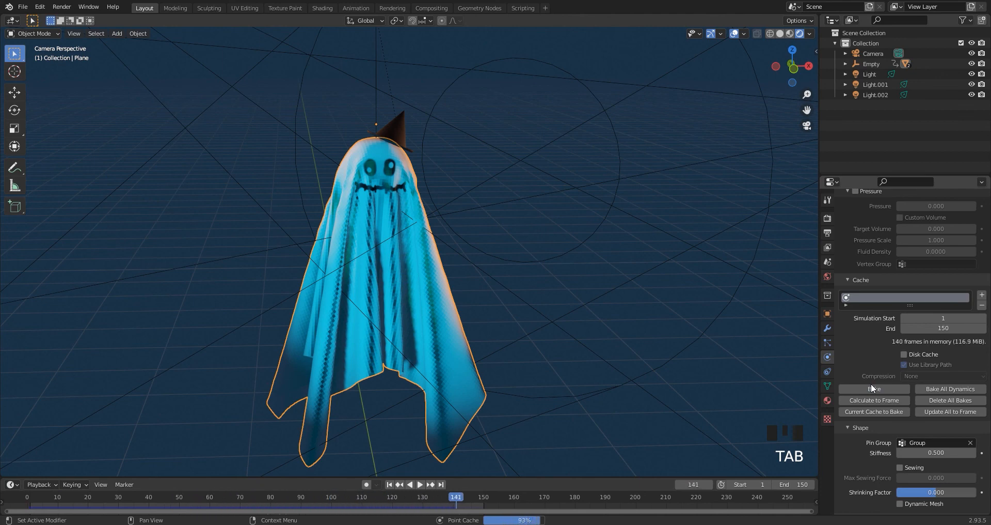
key("space")
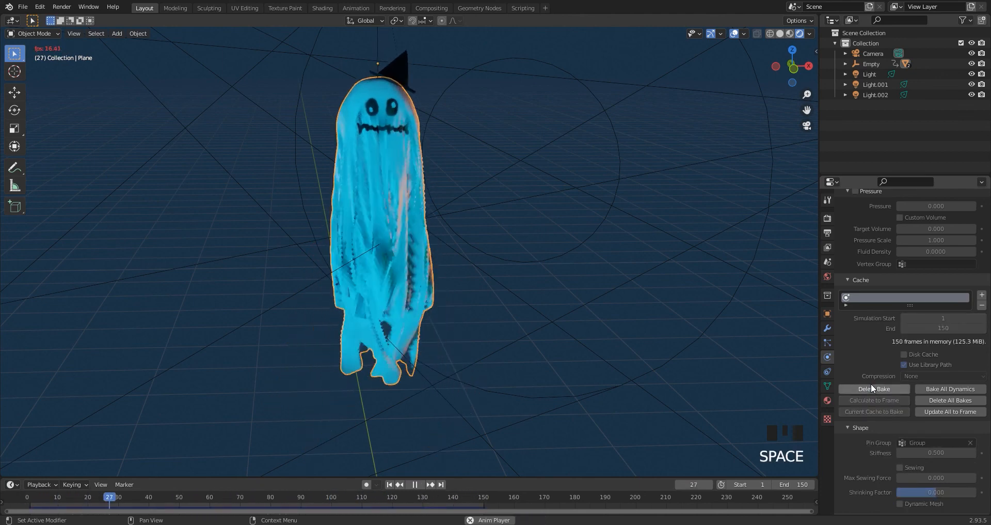
mouse_move(463, 243)
middle_mouse_down()
mouse_move(526, 268)
mouse_move(490, 273)
mouse_move(507, 265)
mouse_move(473, 258)
middle_mouse_up()
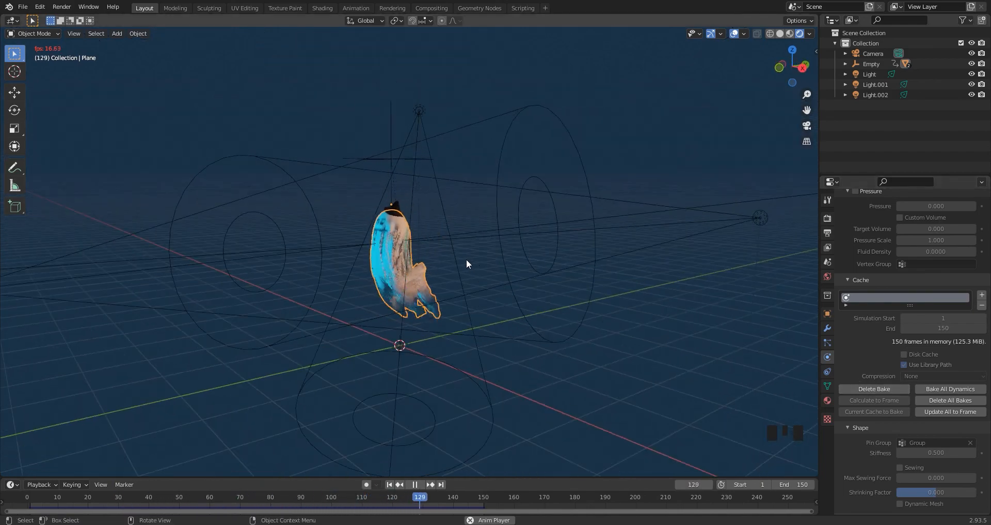
key("space")
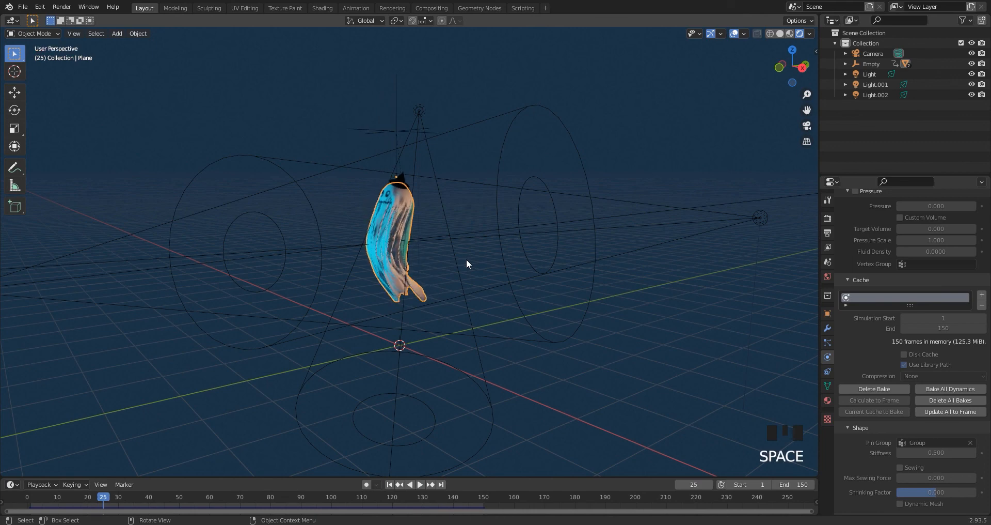
key("KP_0")
scroll(493, 241, "down", 7)
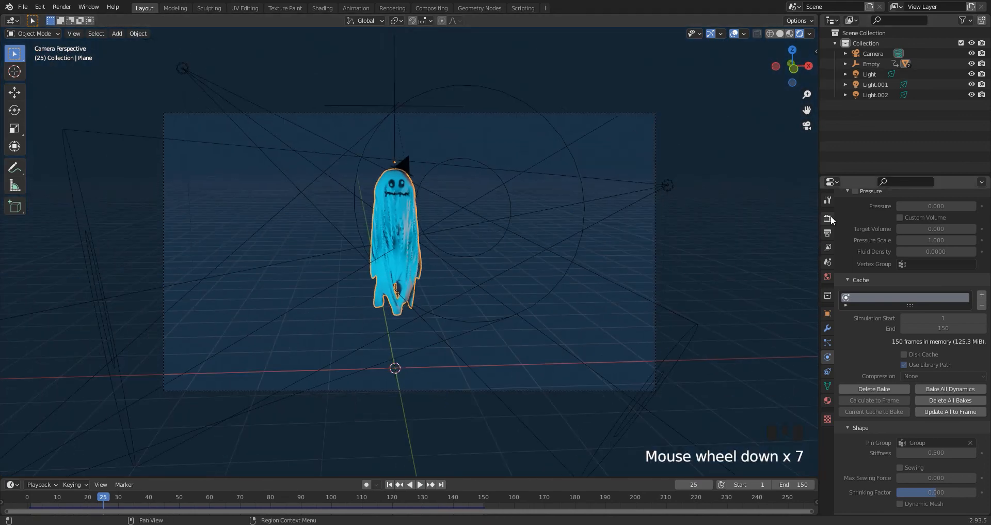
Set the render output's file format to FFmpeg Video.
left_click(828, 217)
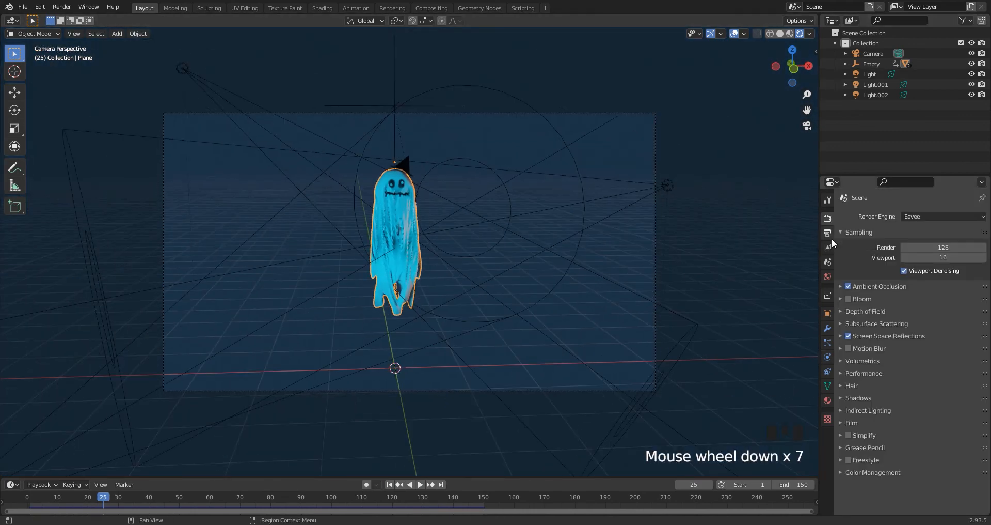
left_click(828, 233)
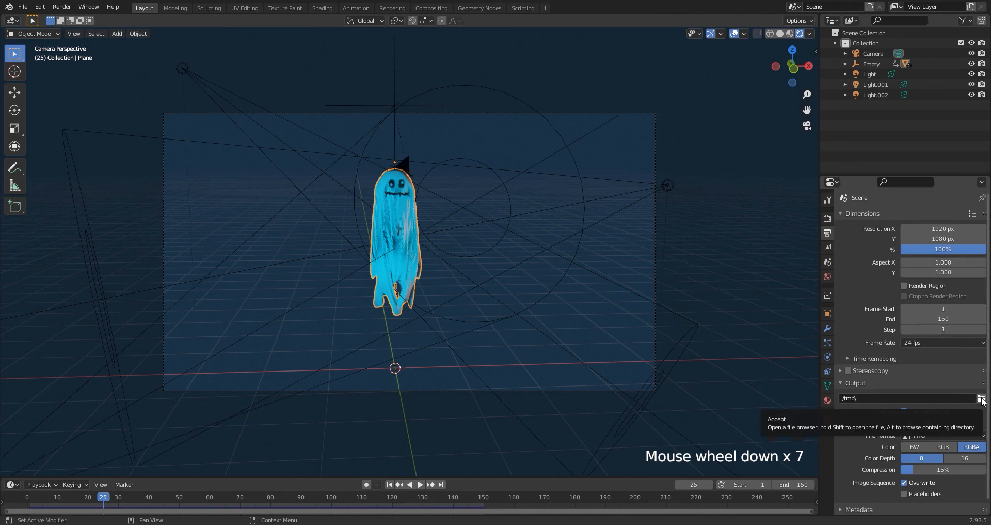
left_click(931, 434)
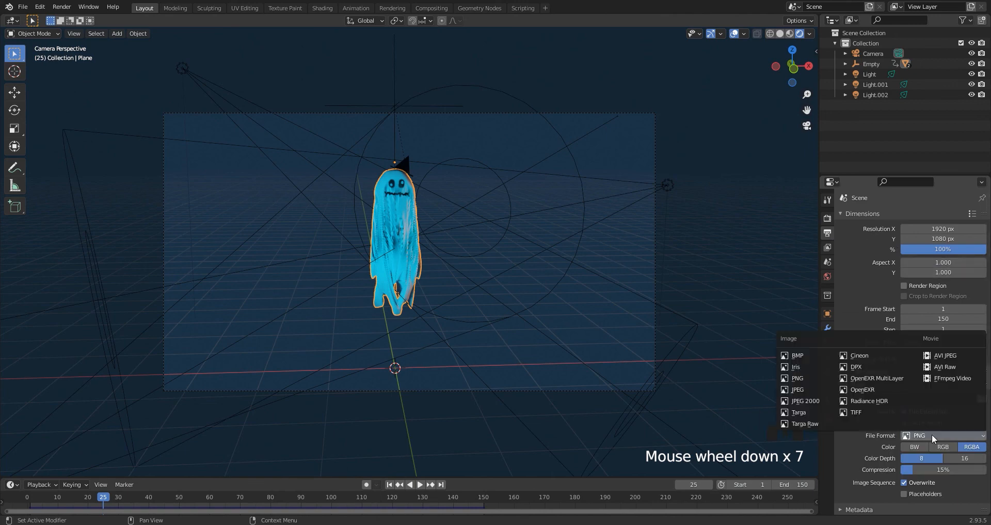
left_click(953, 378)
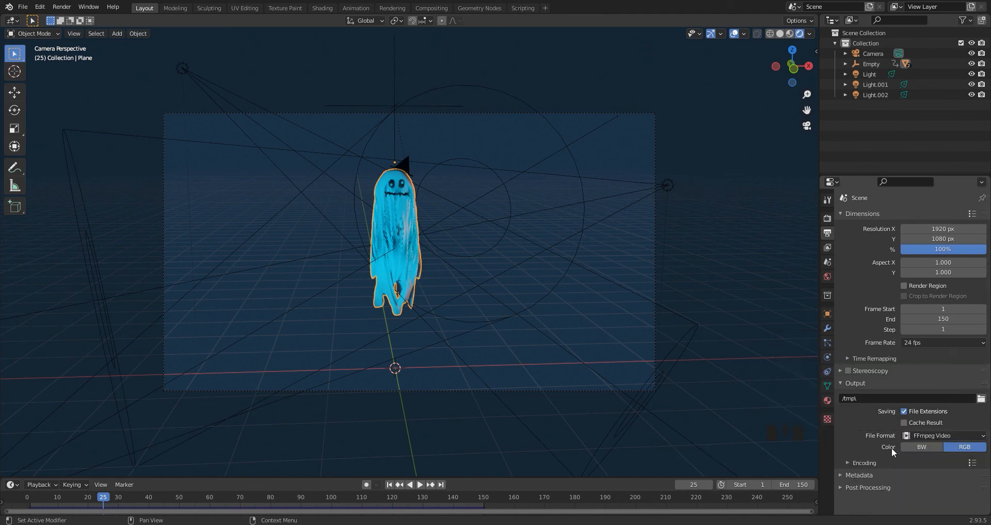
Set the video encoding to an MPEG-4 container with Perceptually Lossless output quality.
left_click(848, 461)
scroll(867, 431, "down", 5)
left_click(919, 354)
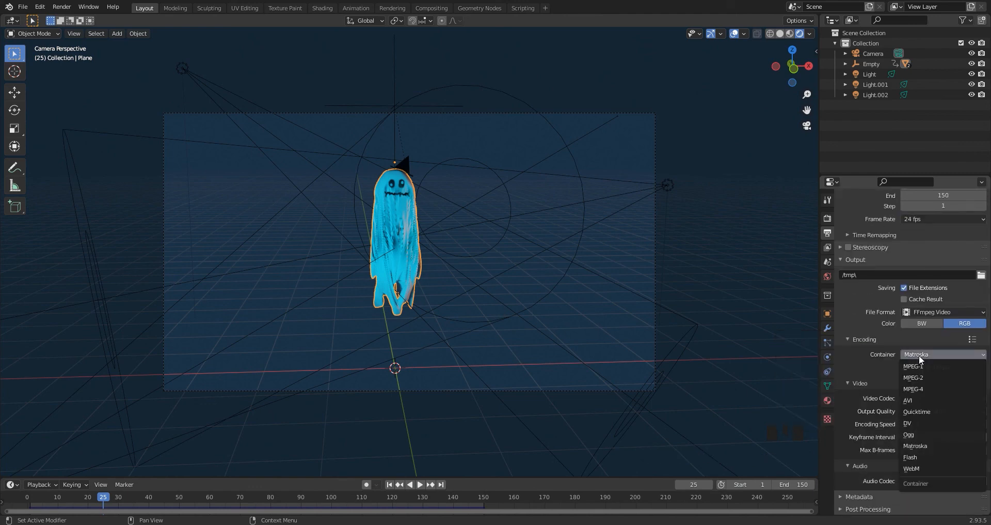
left_click(915, 390)
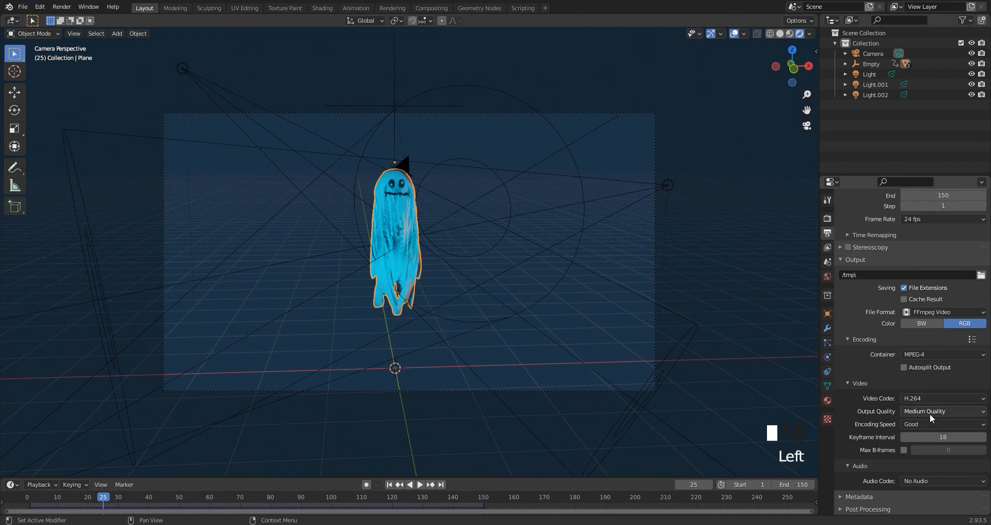
left_click(931, 411)
left_click(922, 376)
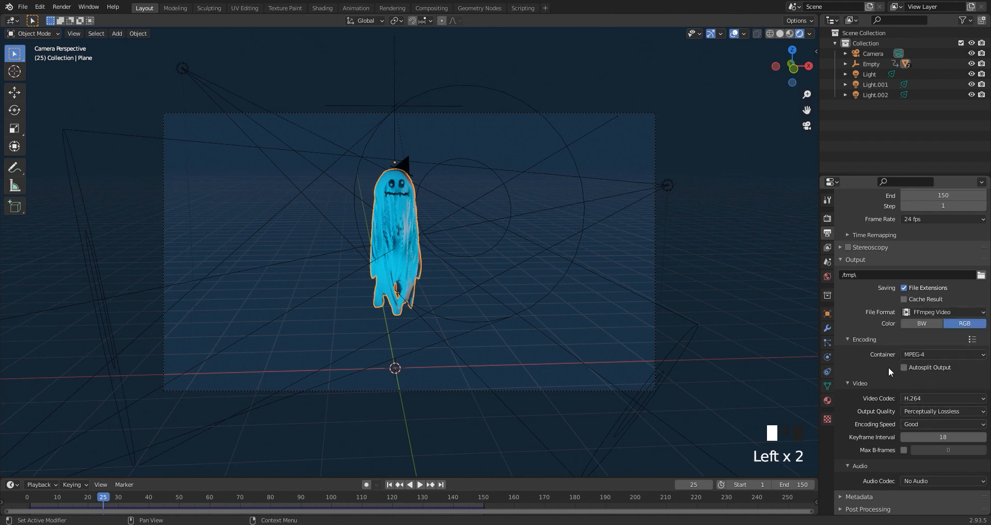
Start rendering the ghost scene as an animation.
left_click(62, 6)
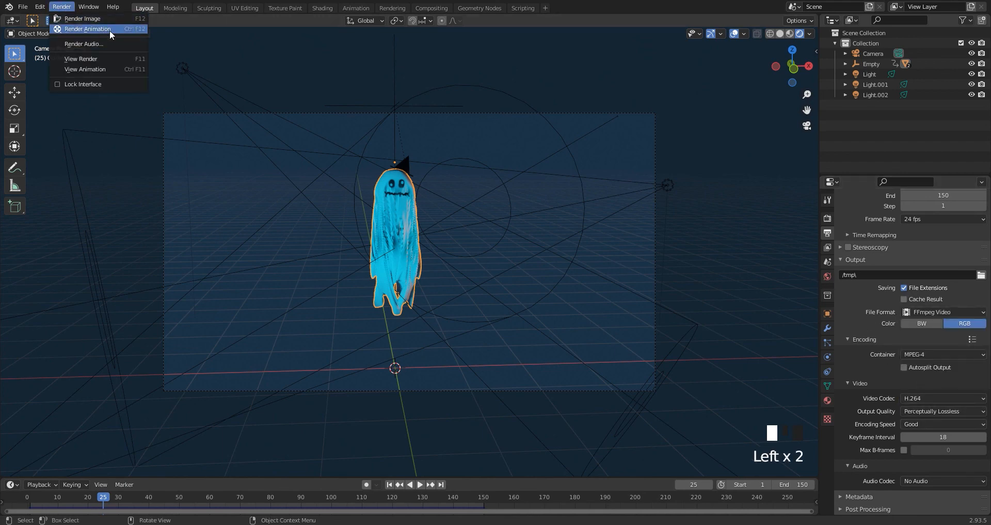